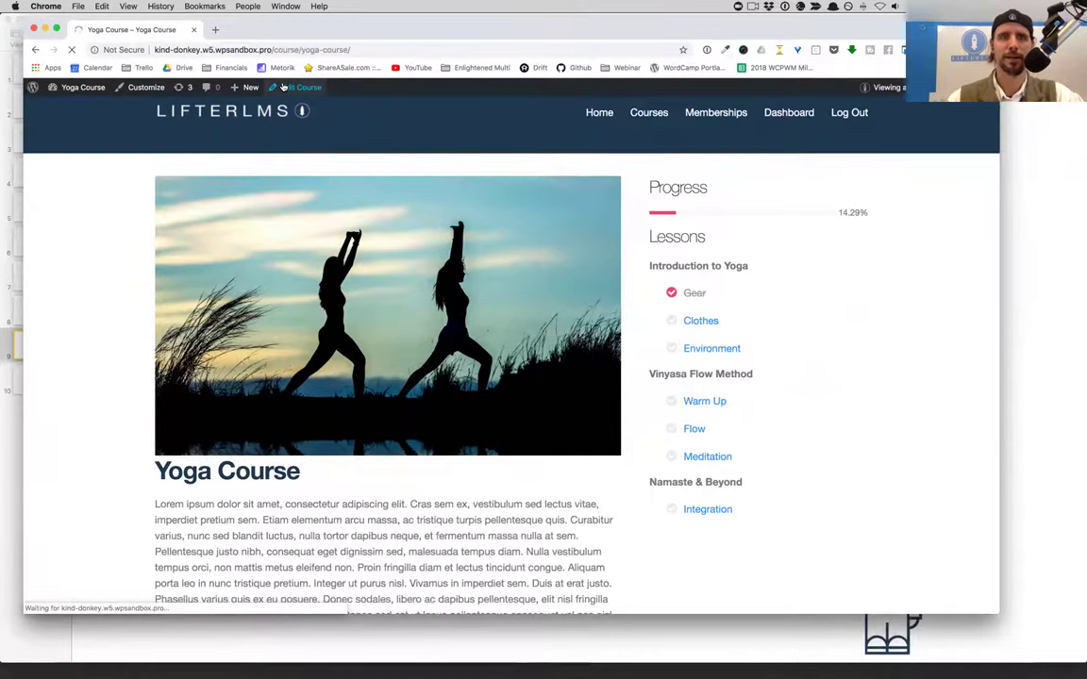
- Open the Yoga Course for editing, dismiss the autosave notice and look over its content blocks
click(283, 86)
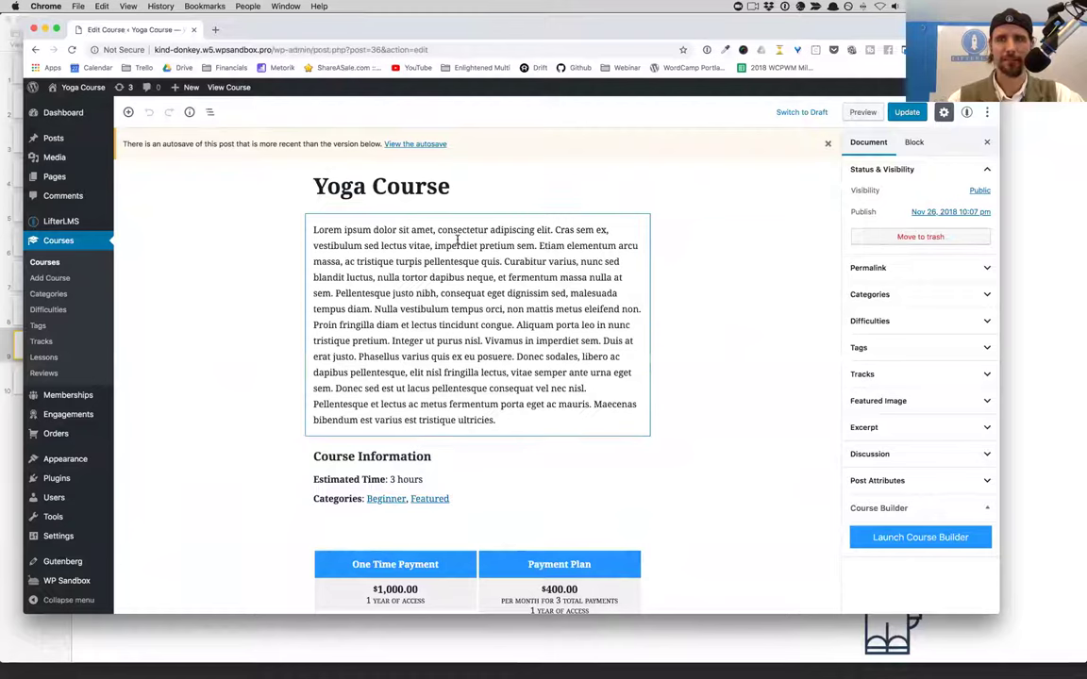
click(827, 146)
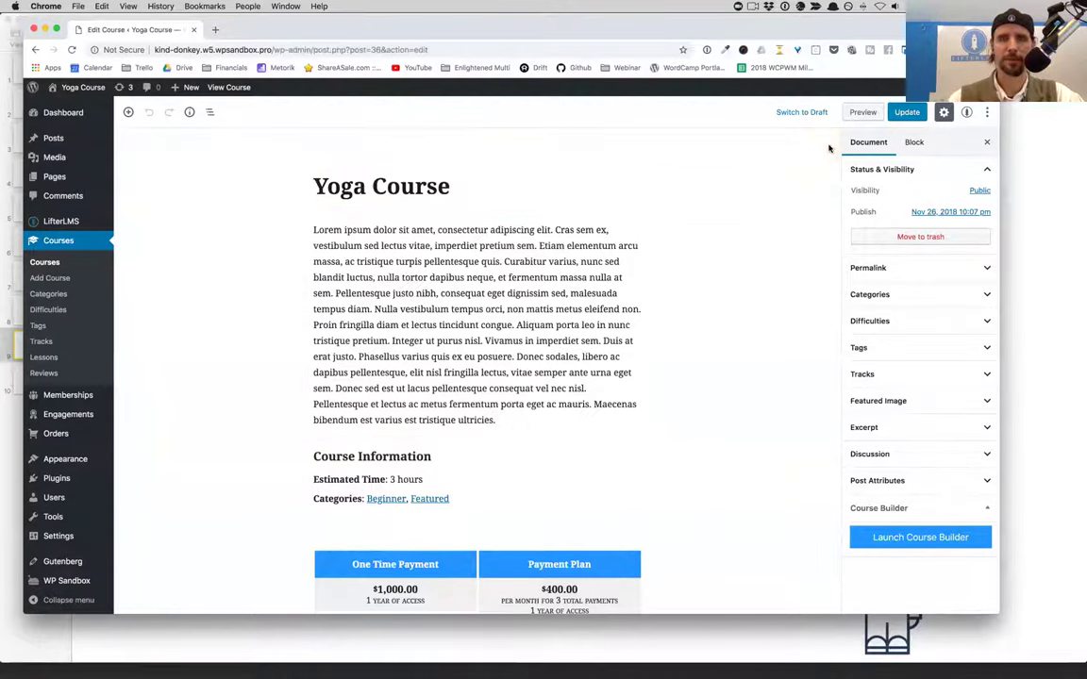
scroll(640, 270, down, 5)
scroll(640, 270, up, 5)
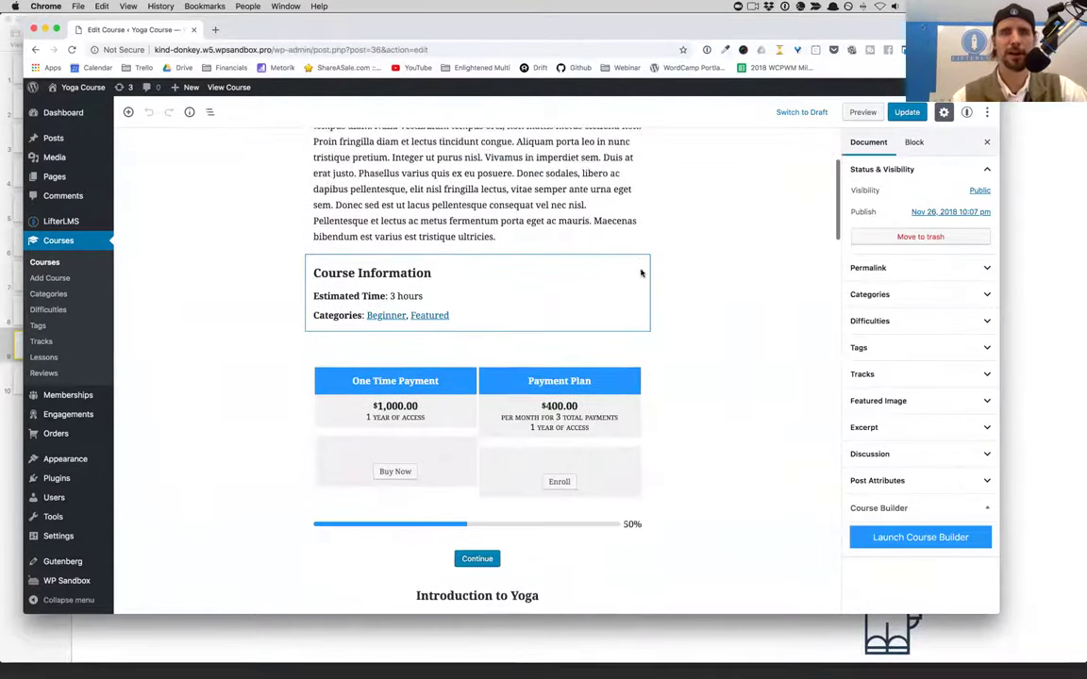
- Create a new page in a separate browser tab and switch to it
mouse_move(68, 174)
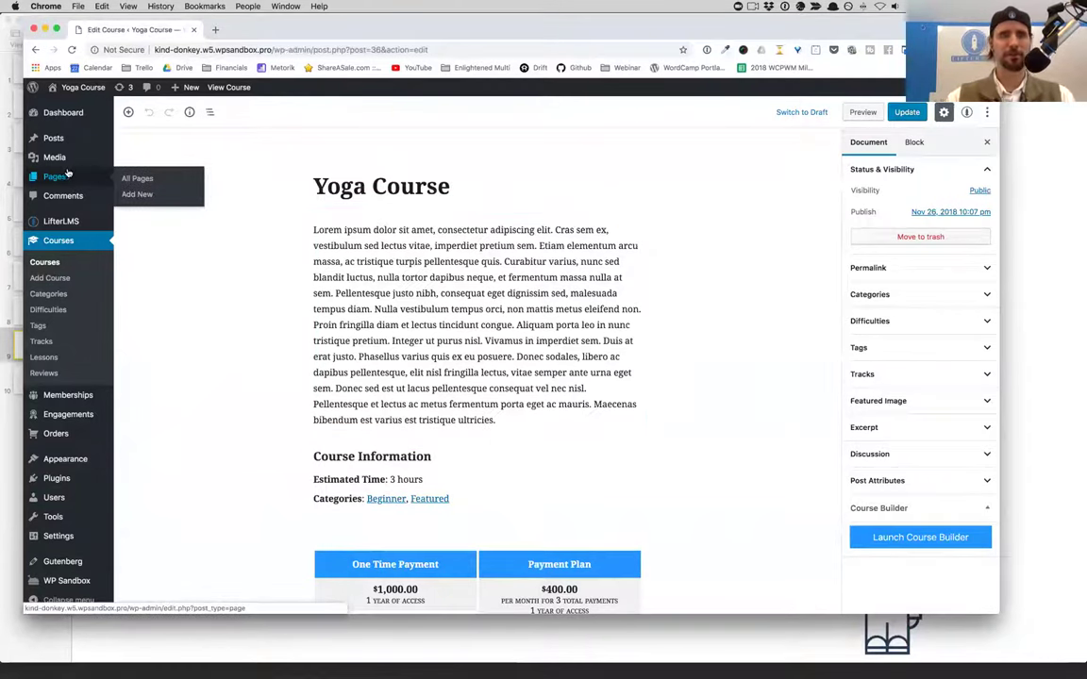
super+click(134, 193)
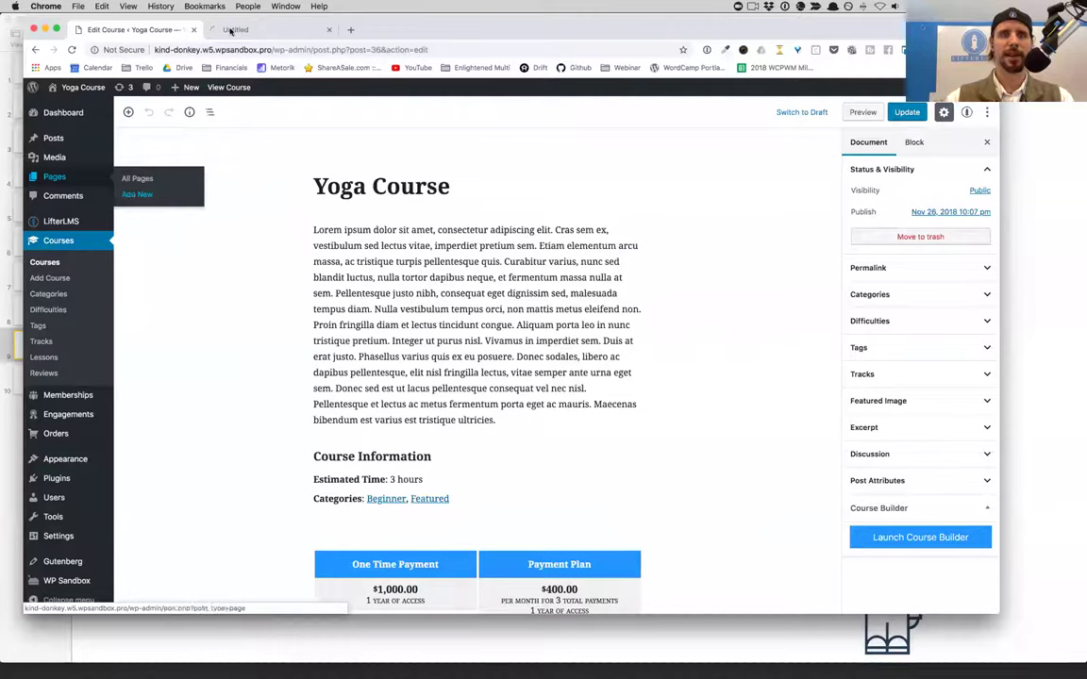
click(234, 31)
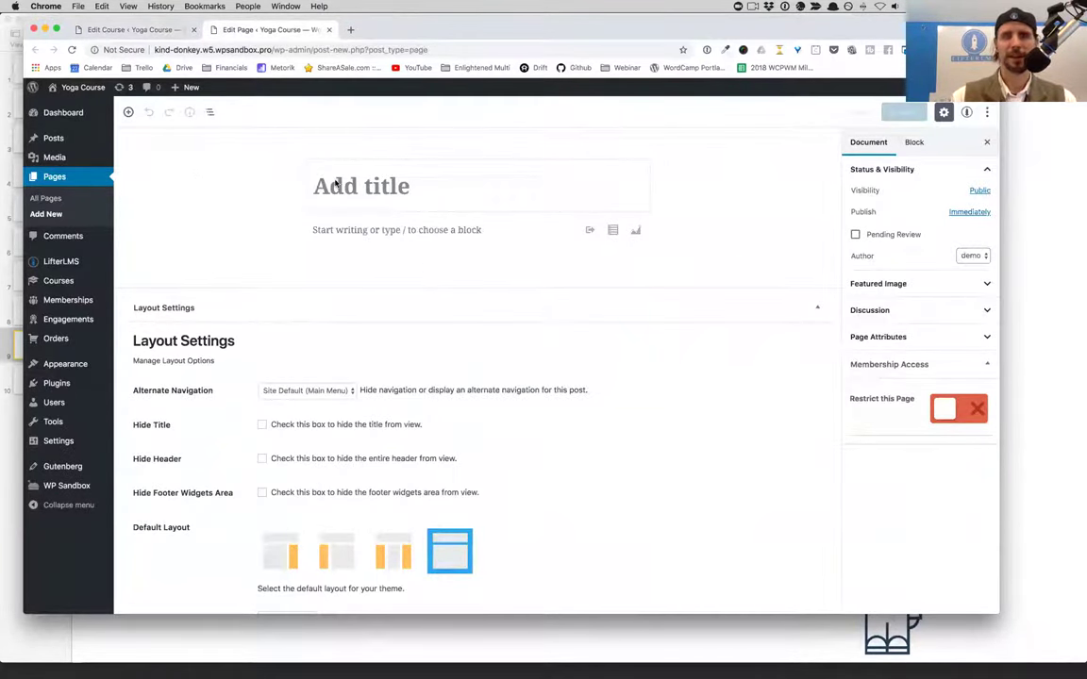
- Start an empty paragraph block below the new page's title
click(211, 113)
click(389, 133)
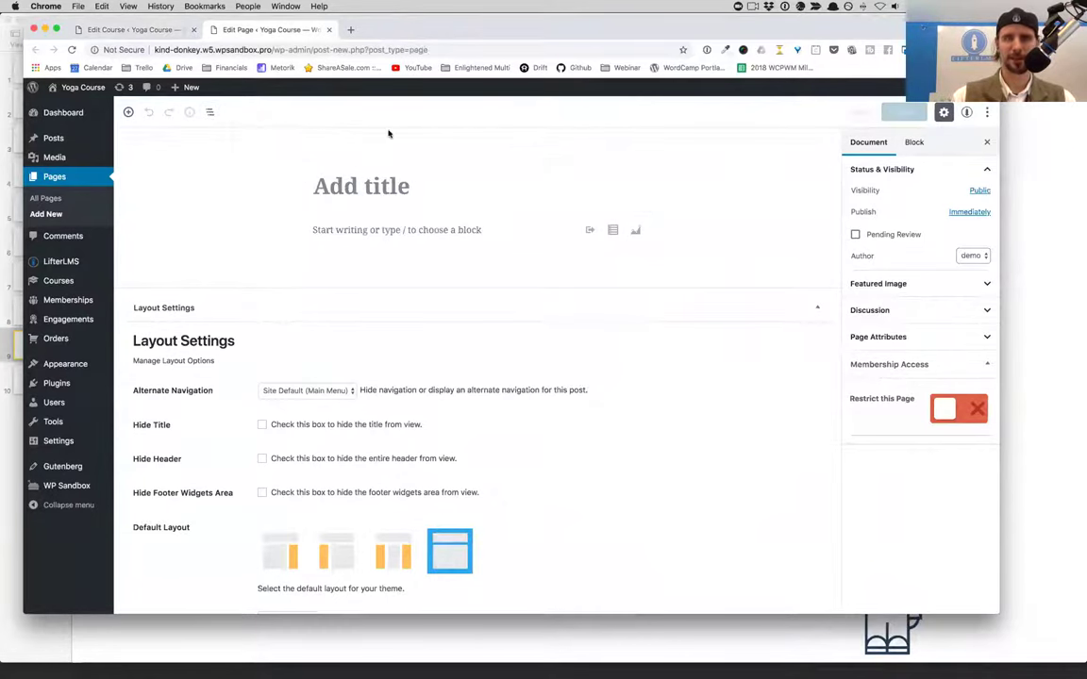
click(367, 187)
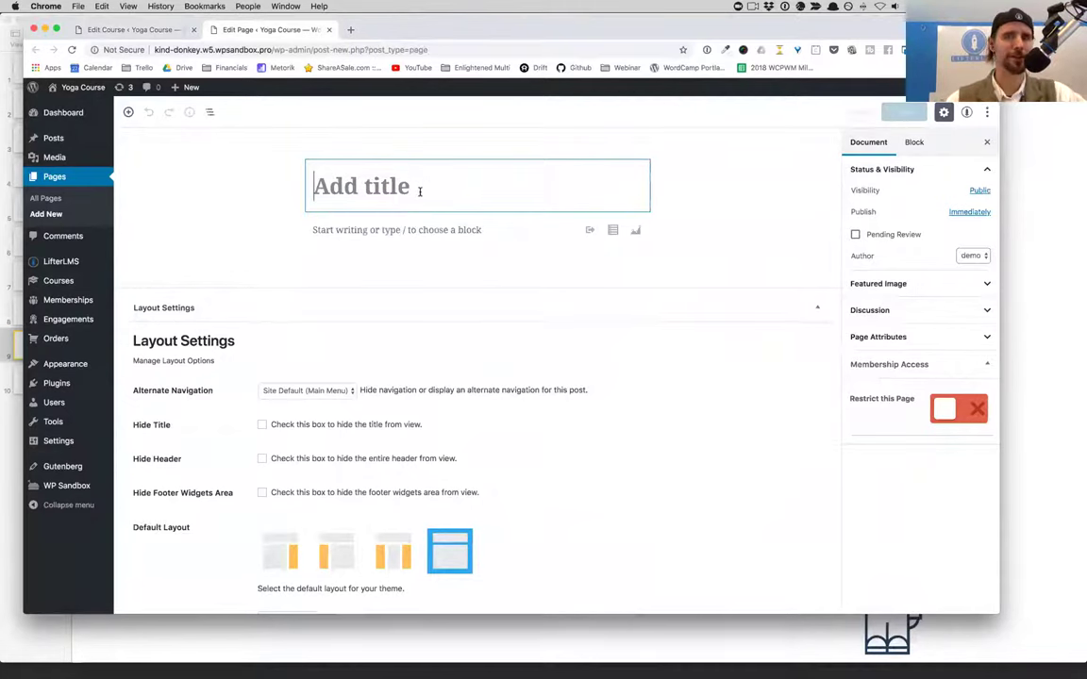
click(338, 233)
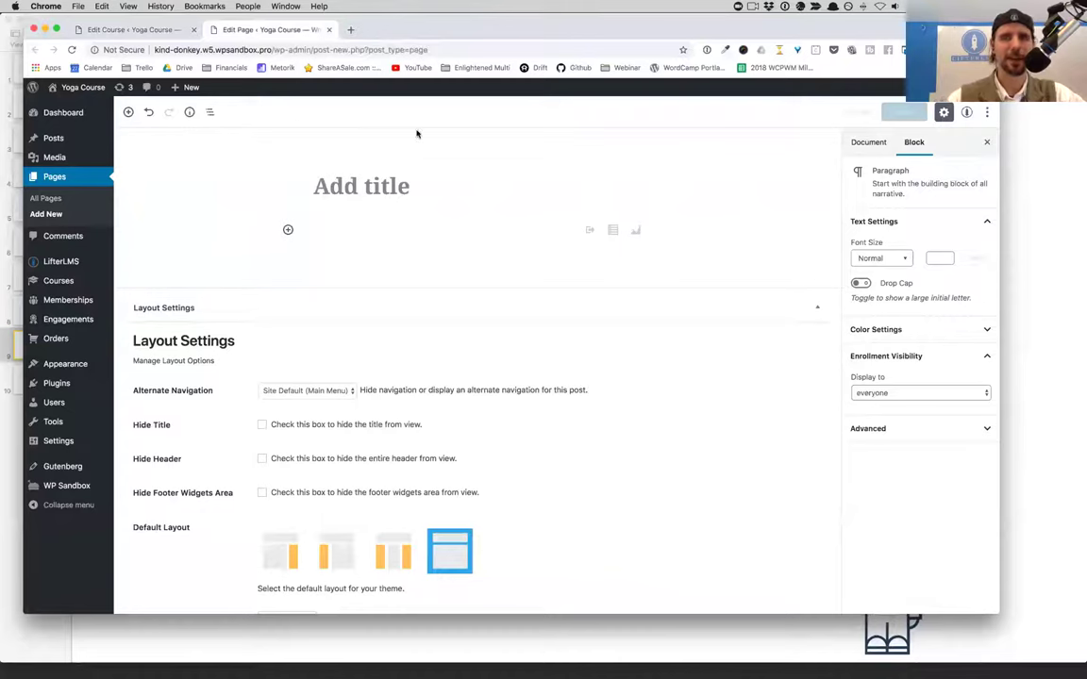
- Add an empty Image block to the page beneath the blank paragraph
click(129, 111)
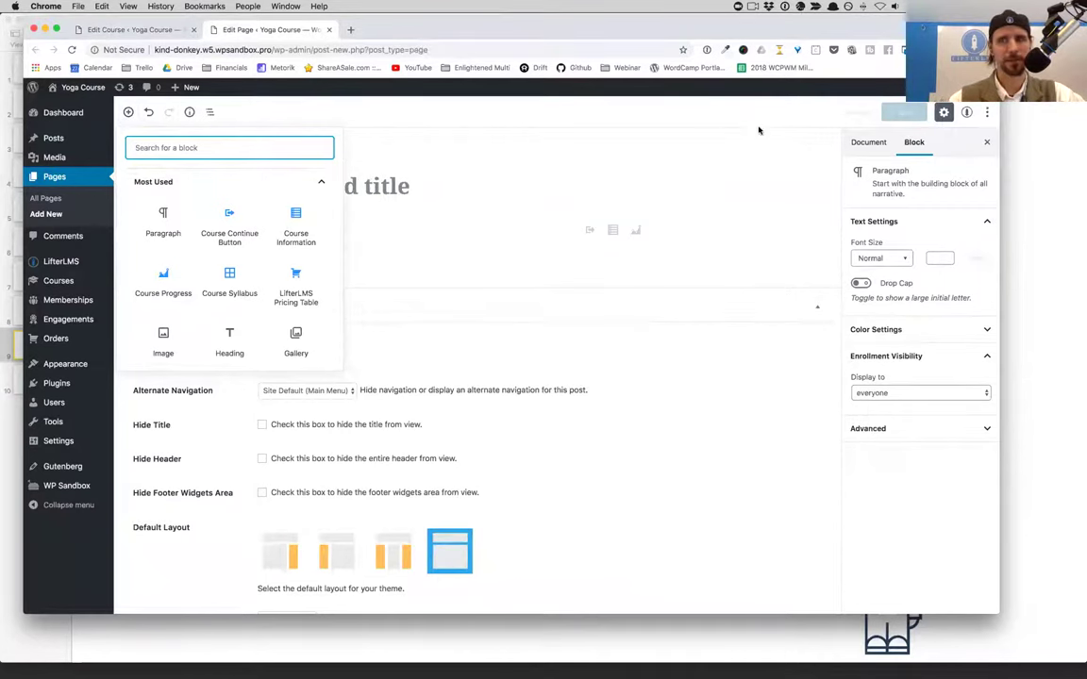
click(852, 142)
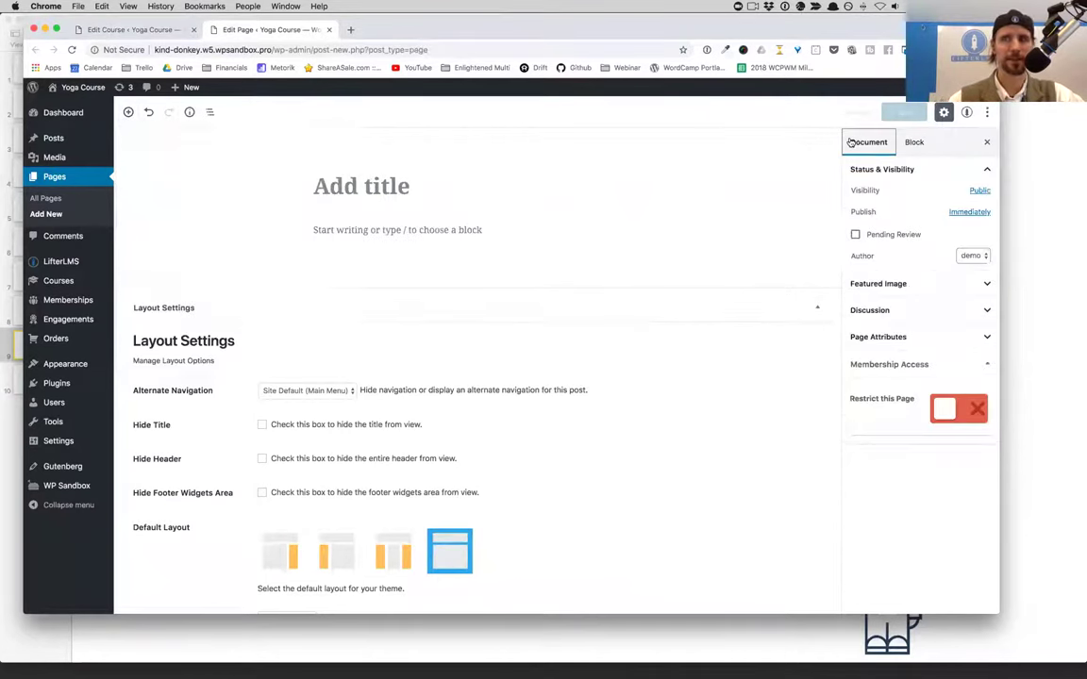
click(129, 112)
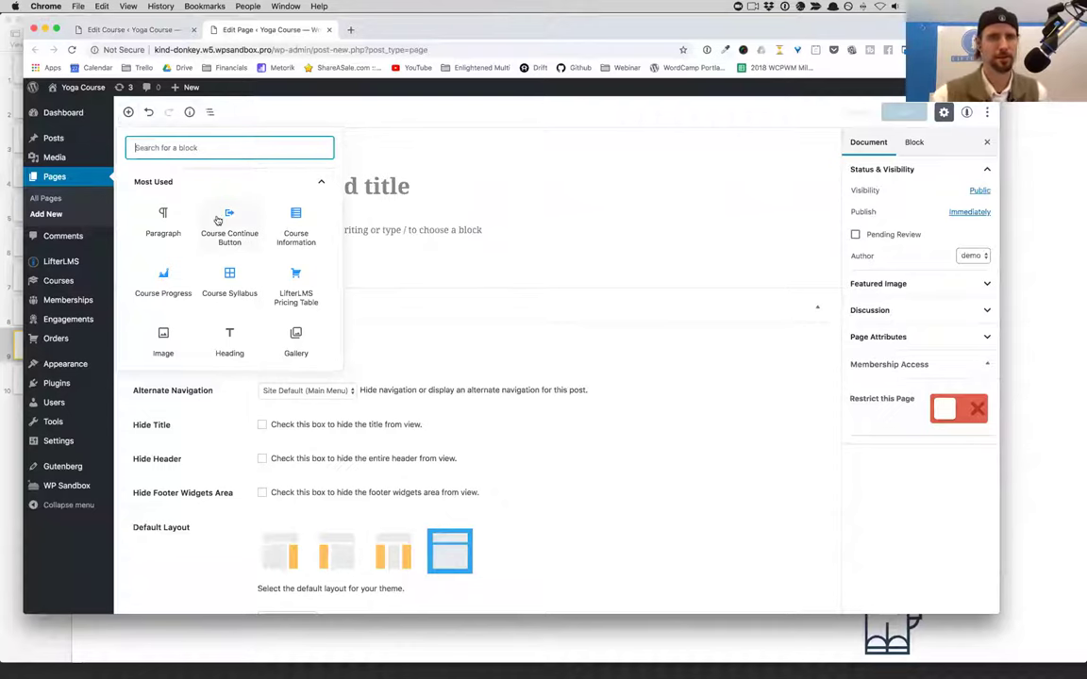
click(151, 302)
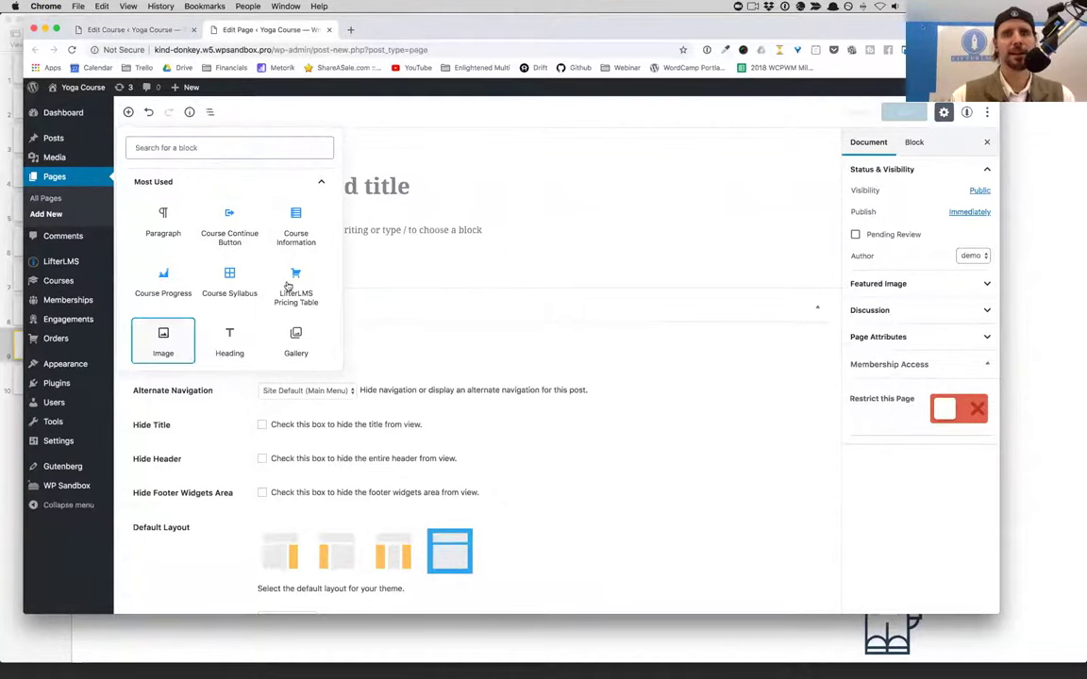
click(164, 338)
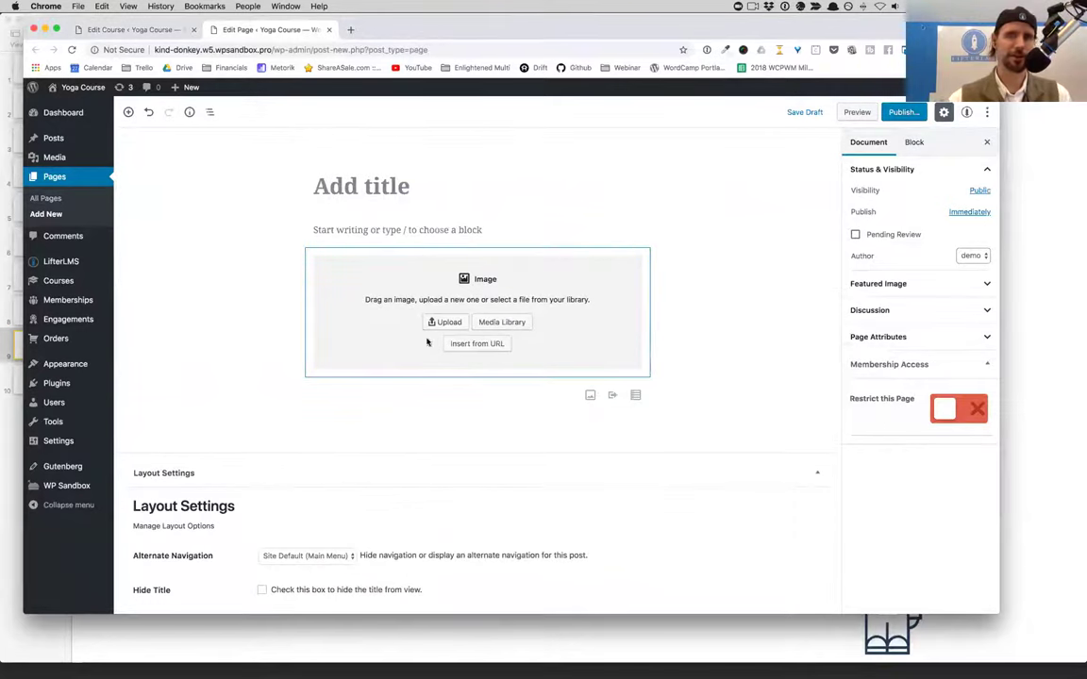
- Add a Paragraph block with the text "hi" below the image block
click(128, 112)
click(160, 217)
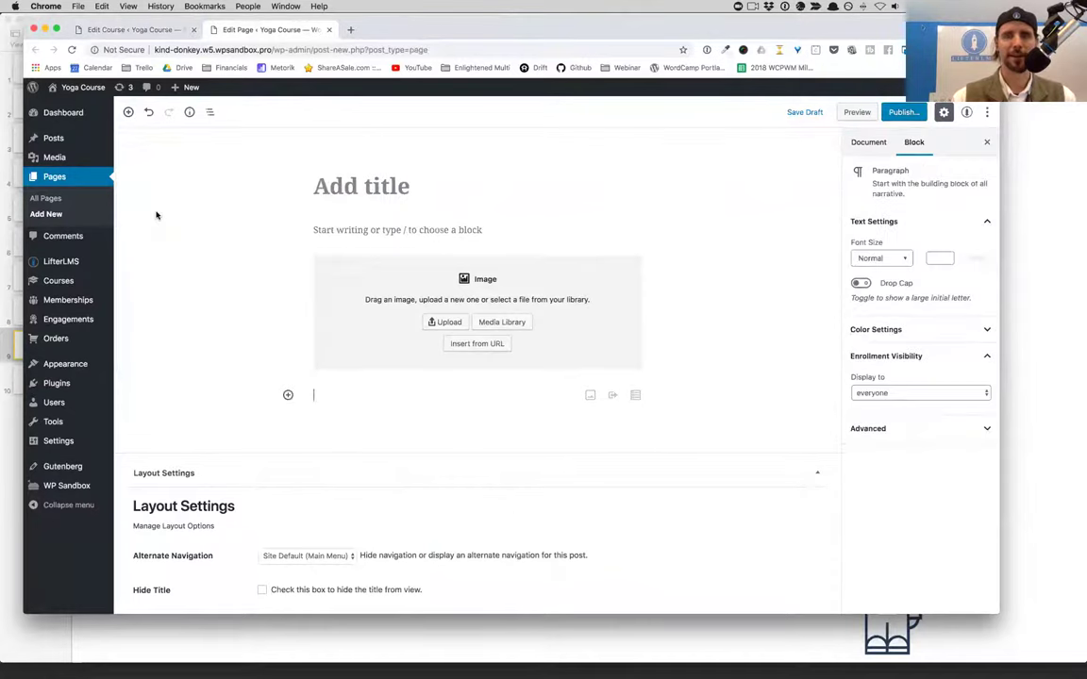
text(hi)
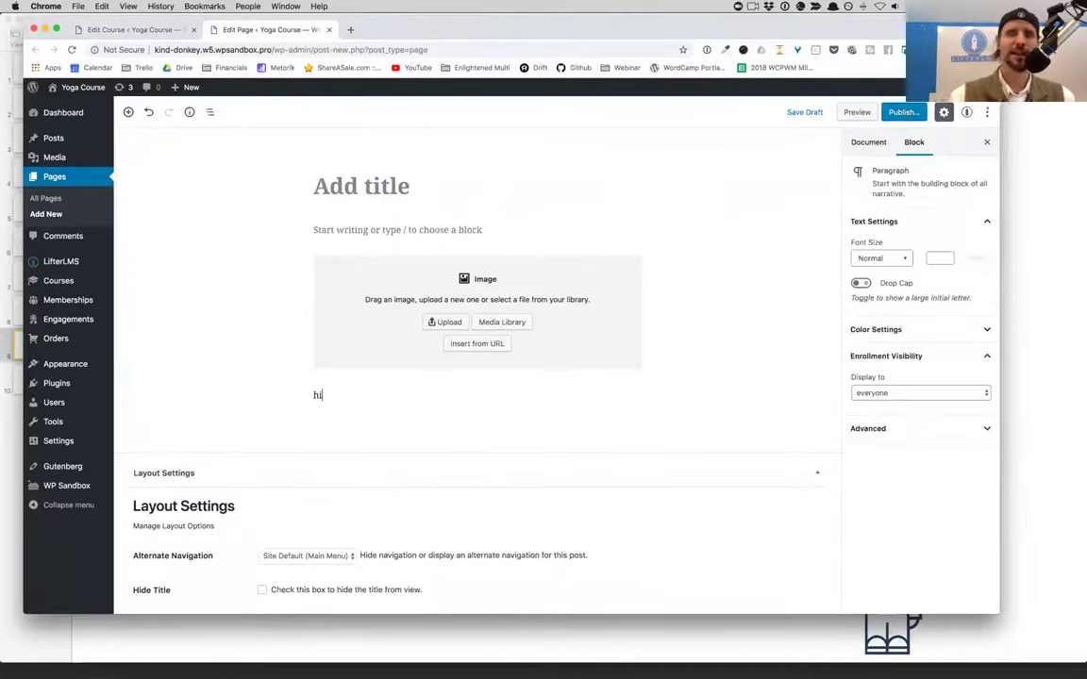
- Browse the available blocks and examine which ones the Common Blocks category offers
click(130, 112)
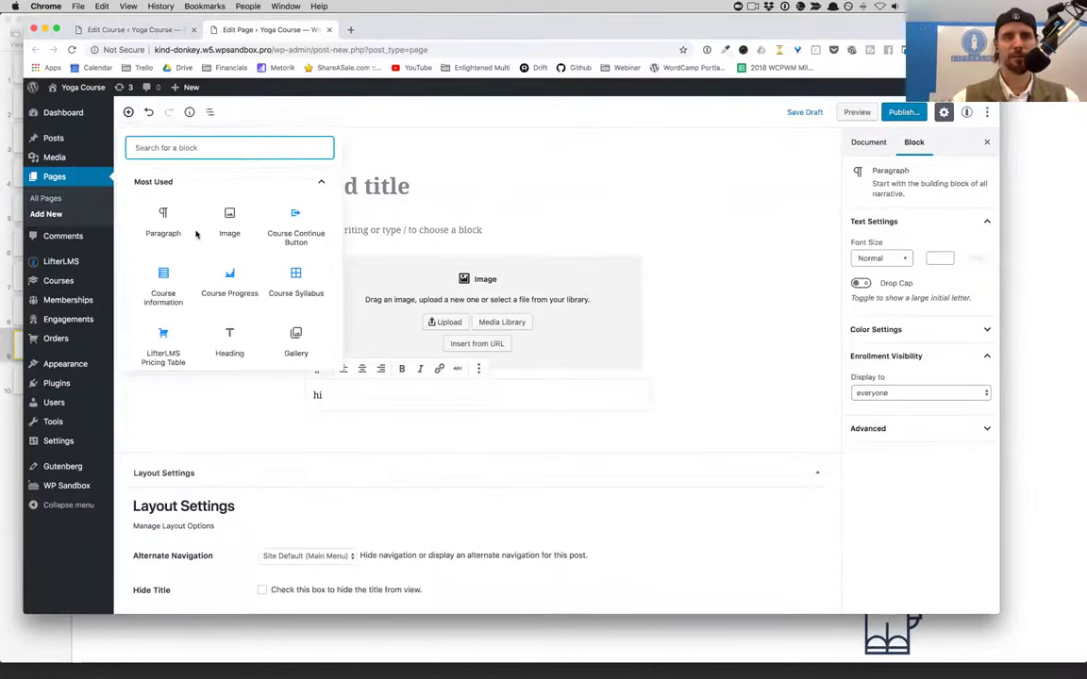
scroll(205, 274, down, 2)
scroll(205, 274, down, 2)
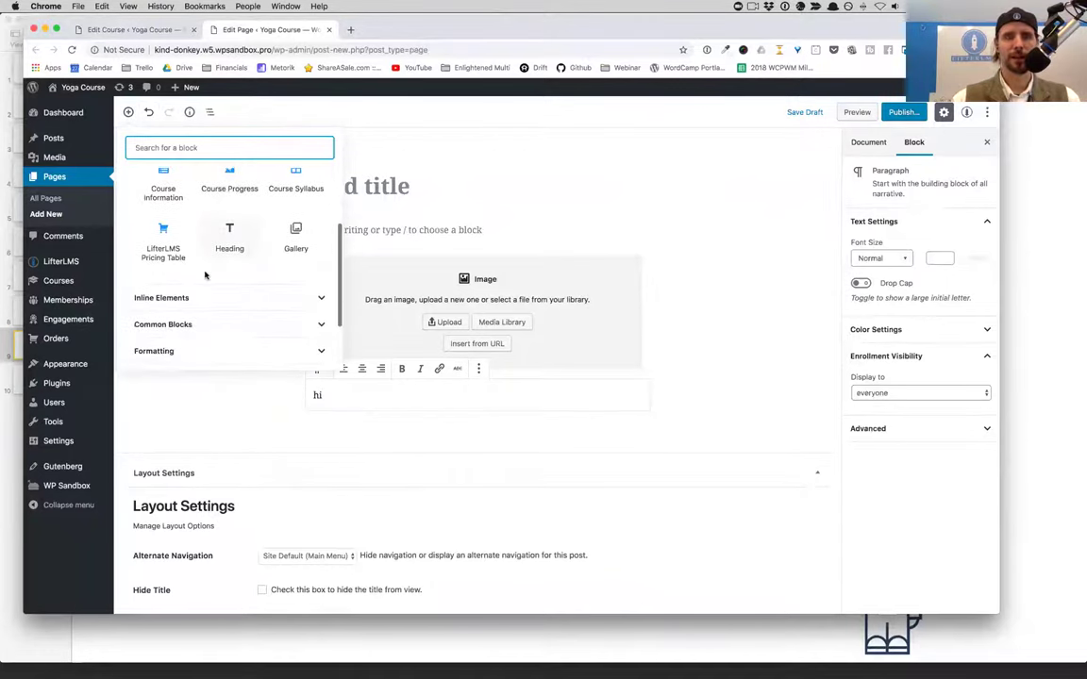
scroll(288, 298, down, 2)
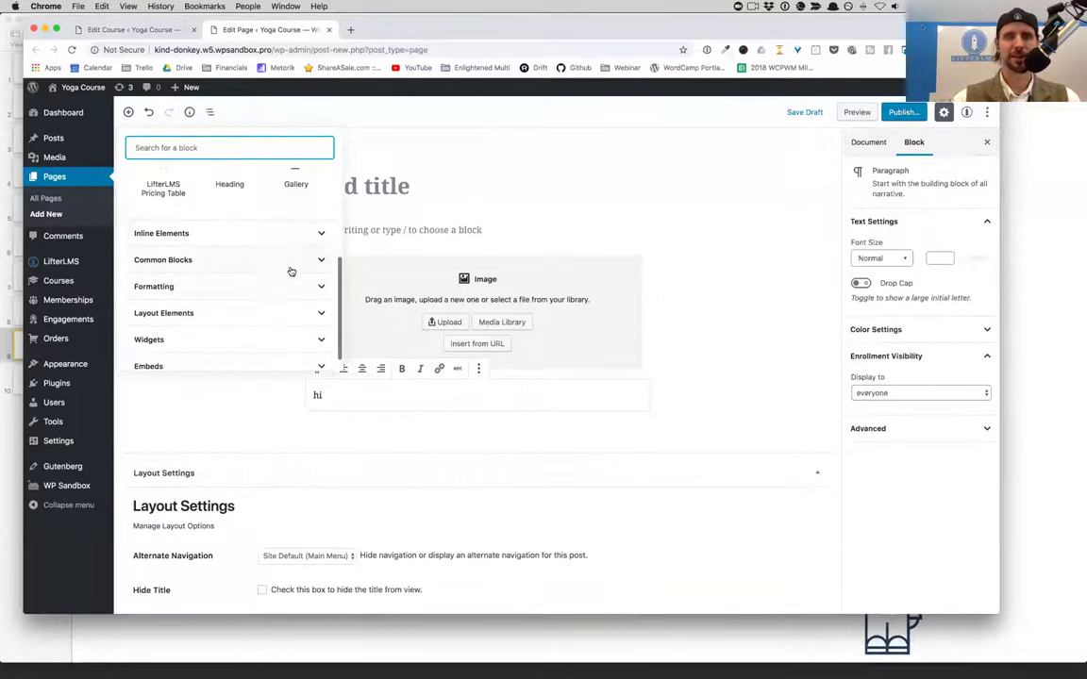
click(290, 267)
scroll(283, 264, down, 3)
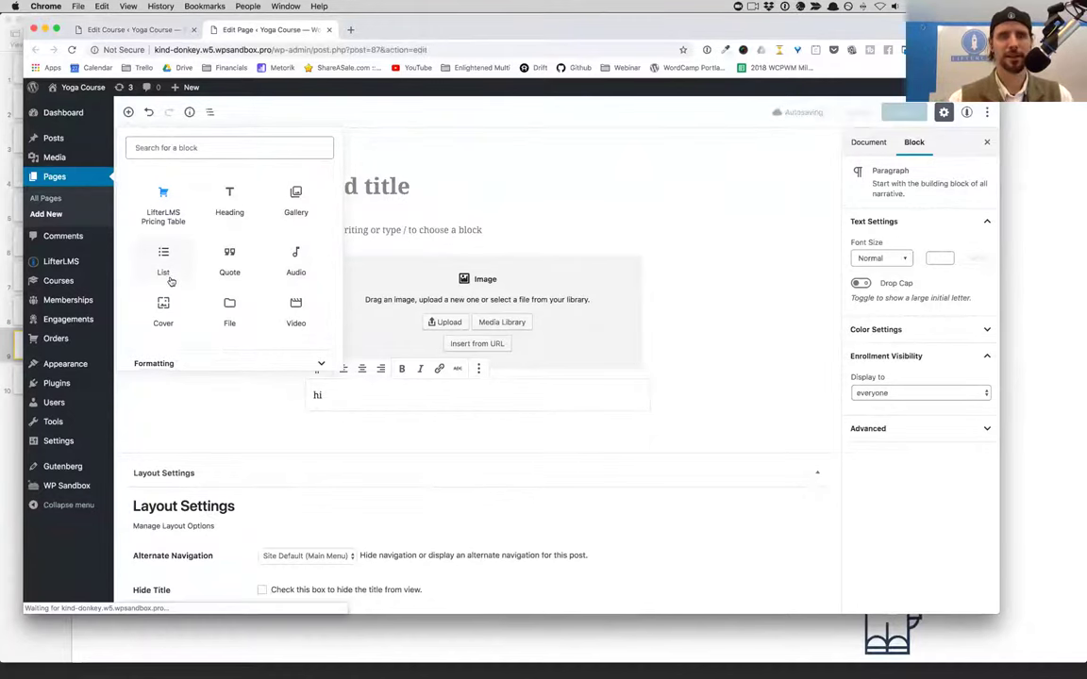
scroll(182, 322, down, 1)
scroll(182, 322, down, 1)
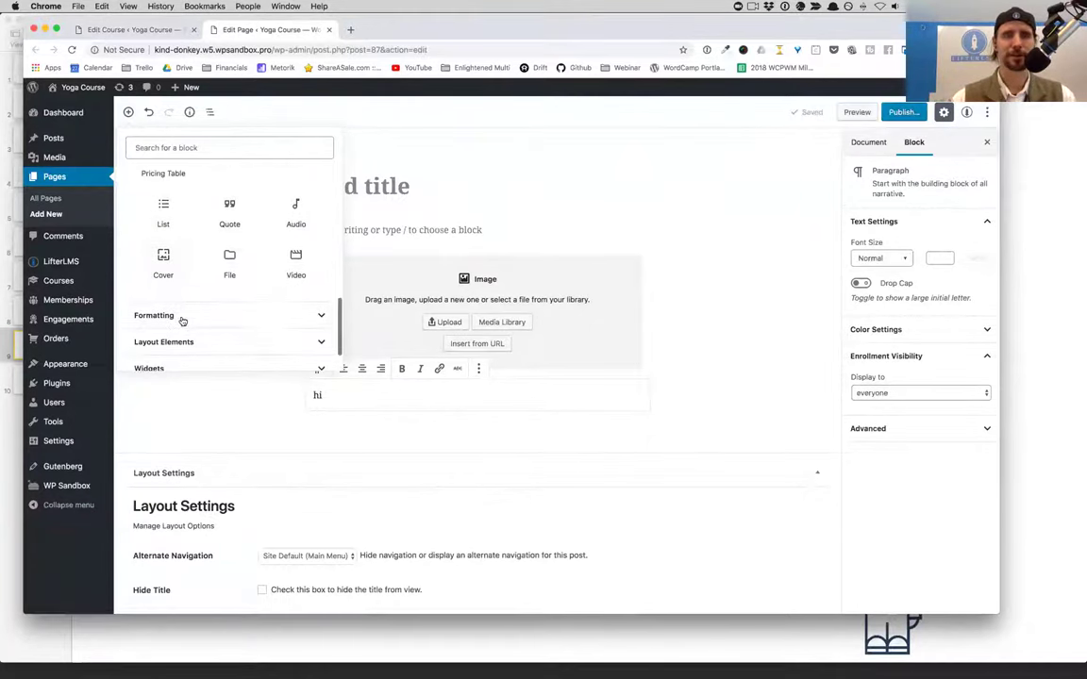
- Examine the block types offered in the Formatting and Widgets categories
click(296, 313)
scroll(292, 311, up, 1)
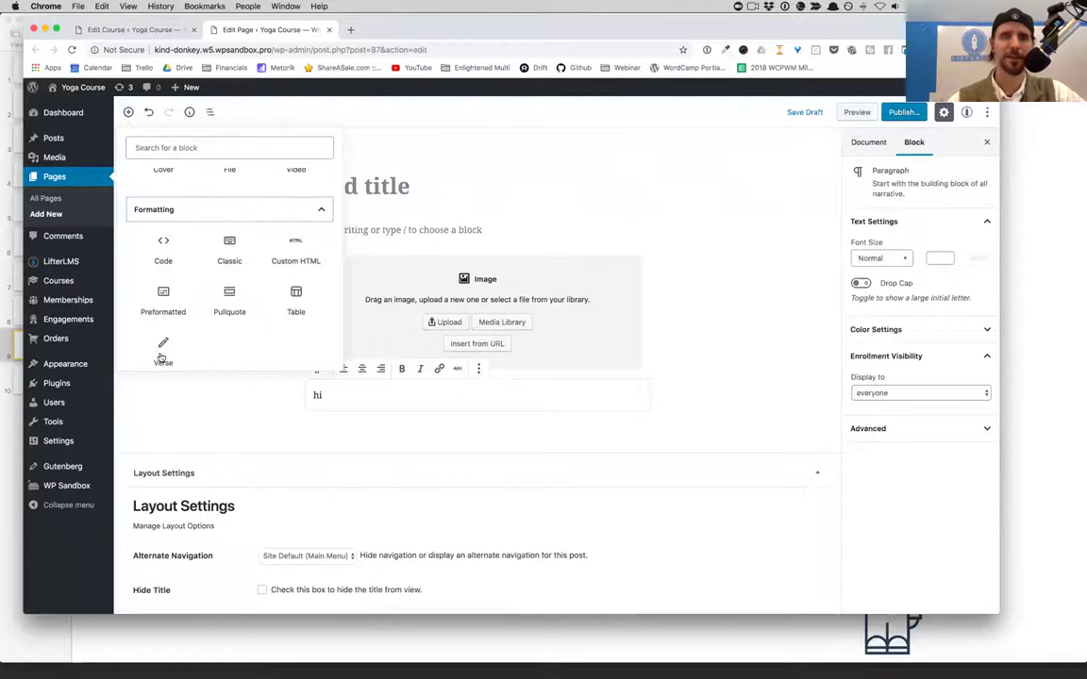
scroll(220, 311, down, 1)
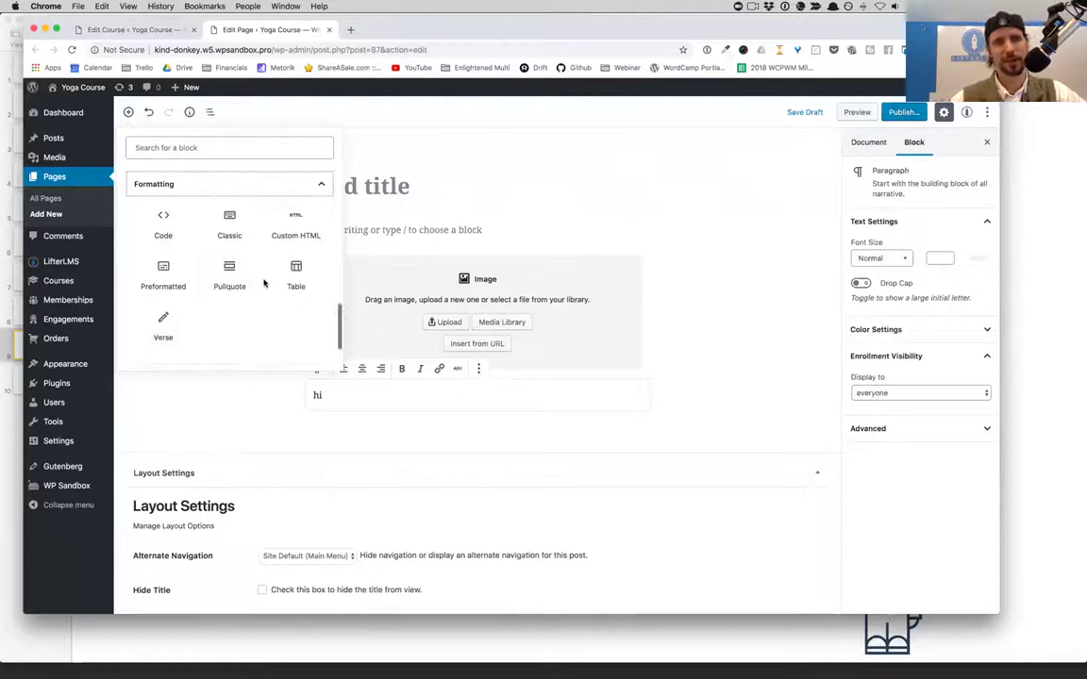
scroll(246, 303, down, 3)
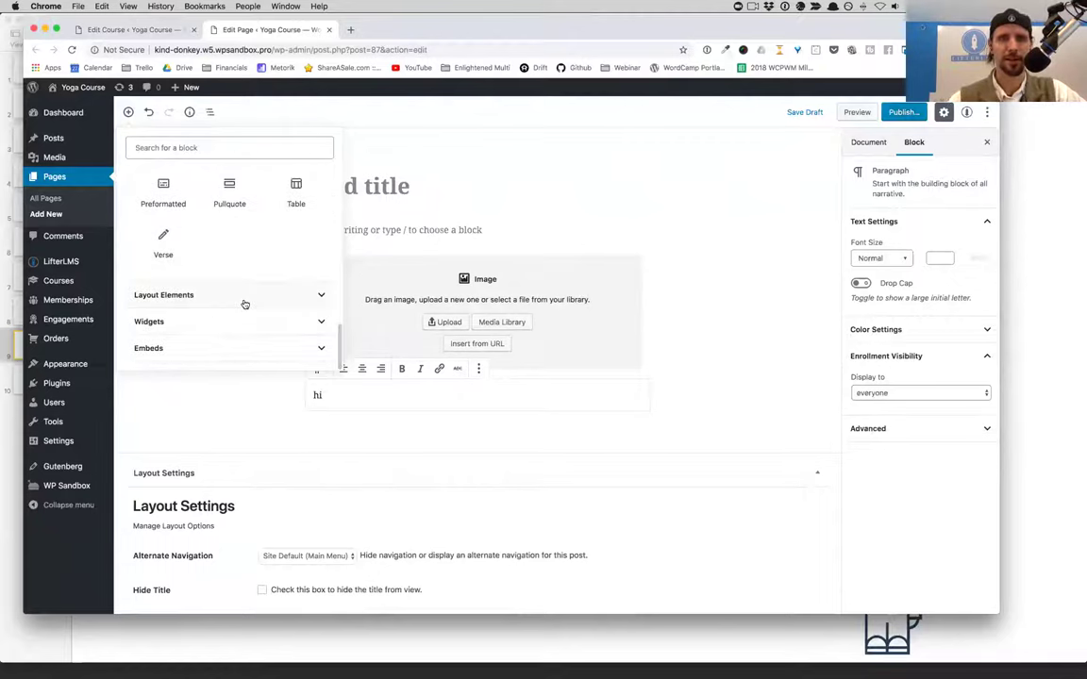
click(245, 322)
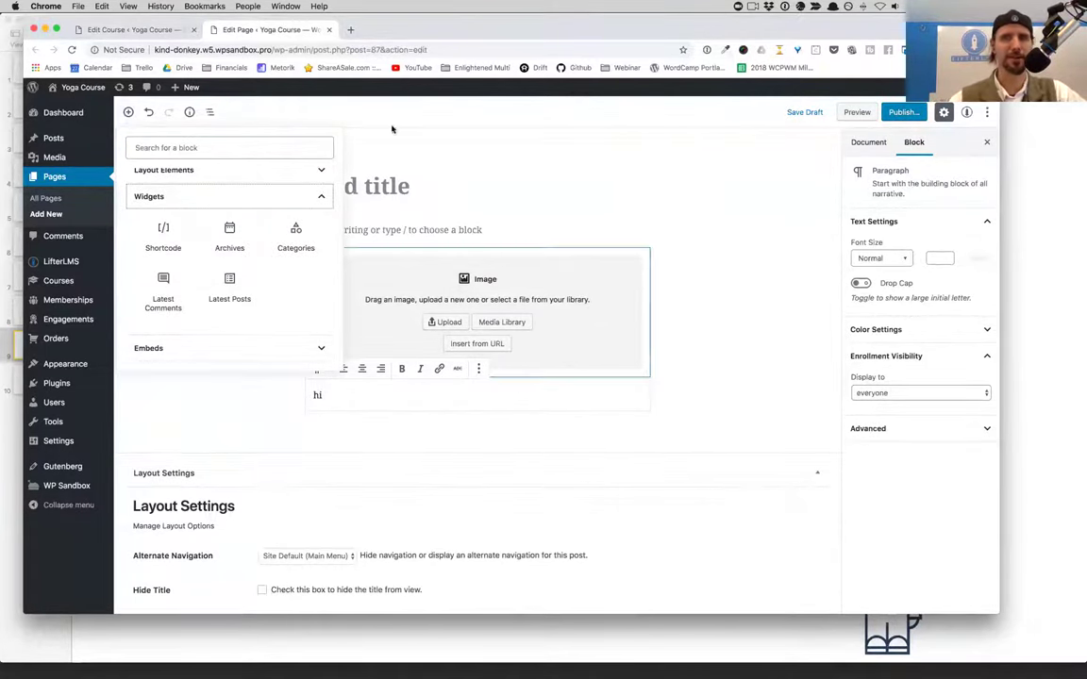
scroll(239, 272, up, 2)
scroll(239, 272, down, 2)
- Examine the full range of third-party services offered as blocks in the Embeds category
click(201, 348)
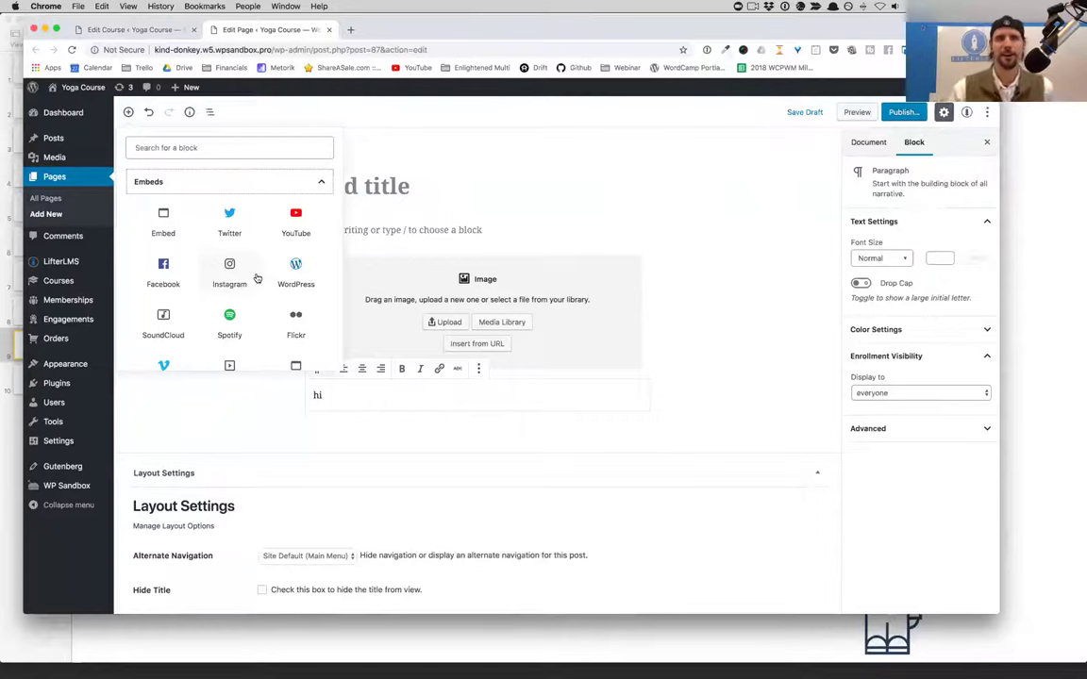
scroll(257, 279, up, 3)
scroll(257, 278, down, 3)
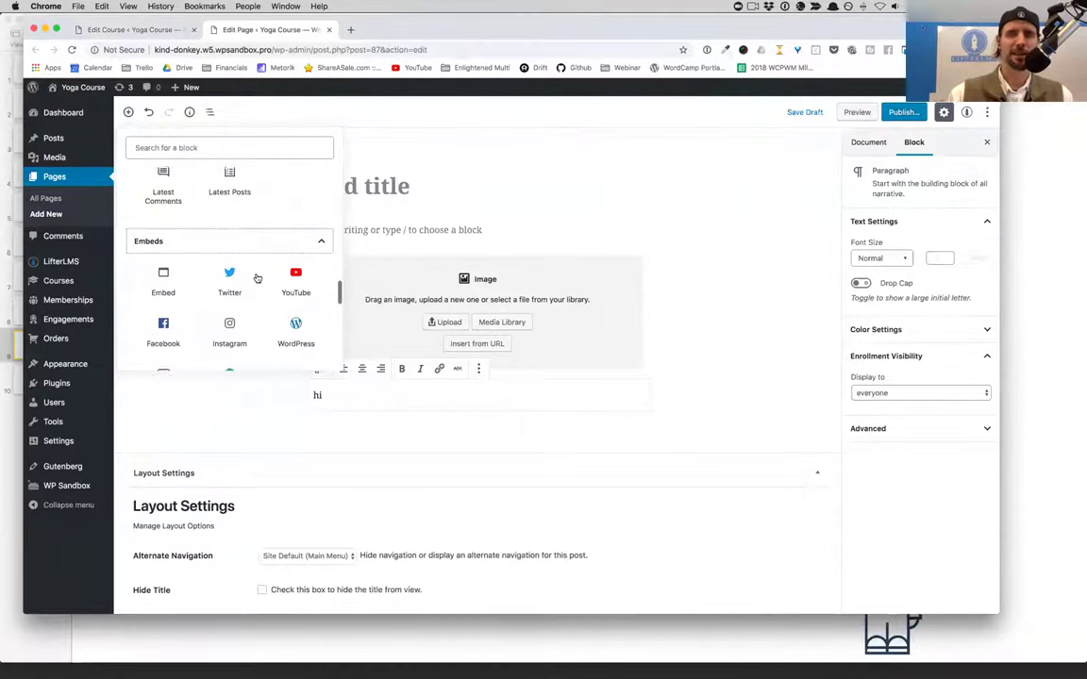
scroll(257, 278, down, 3)
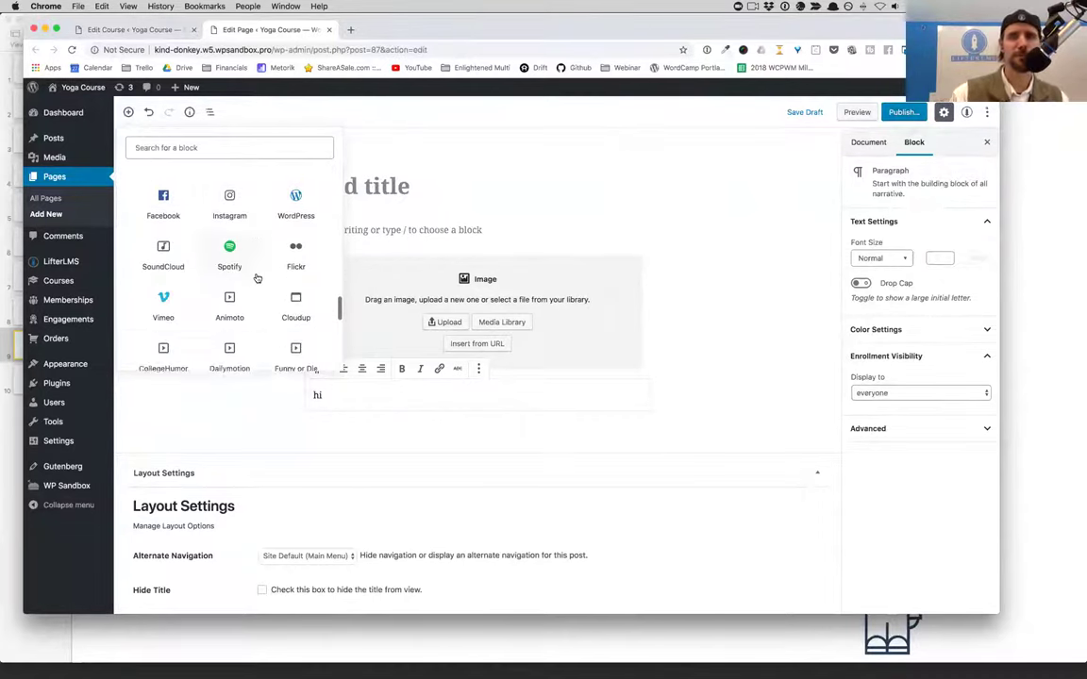
scroll(257, 278, up, 2)
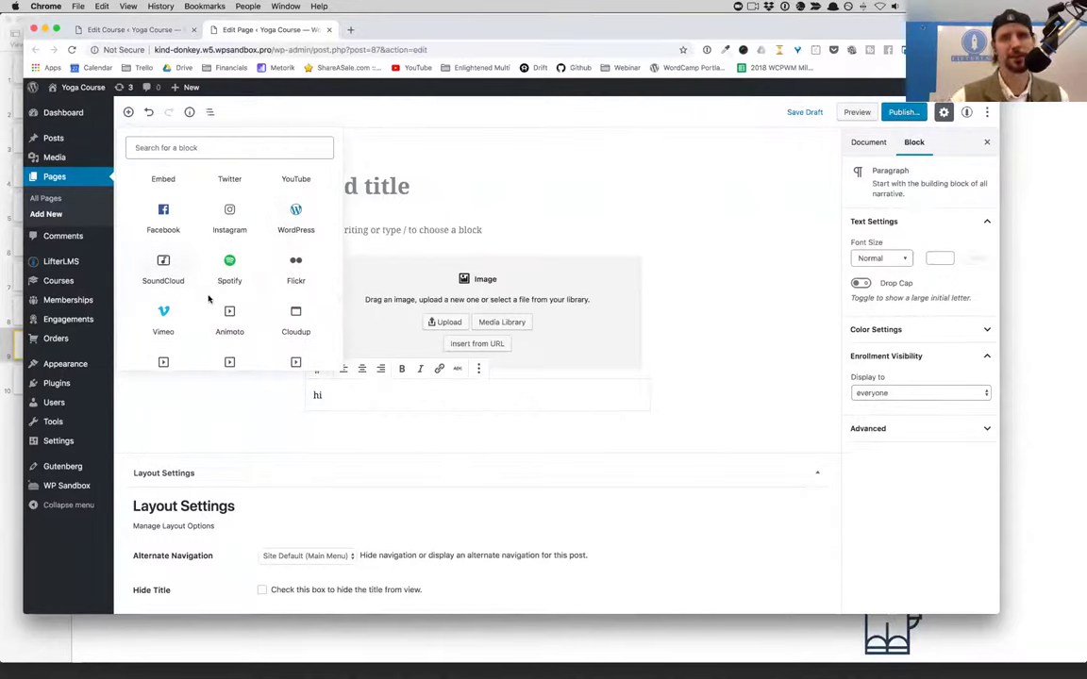
scroll(231, 309, down, 3)
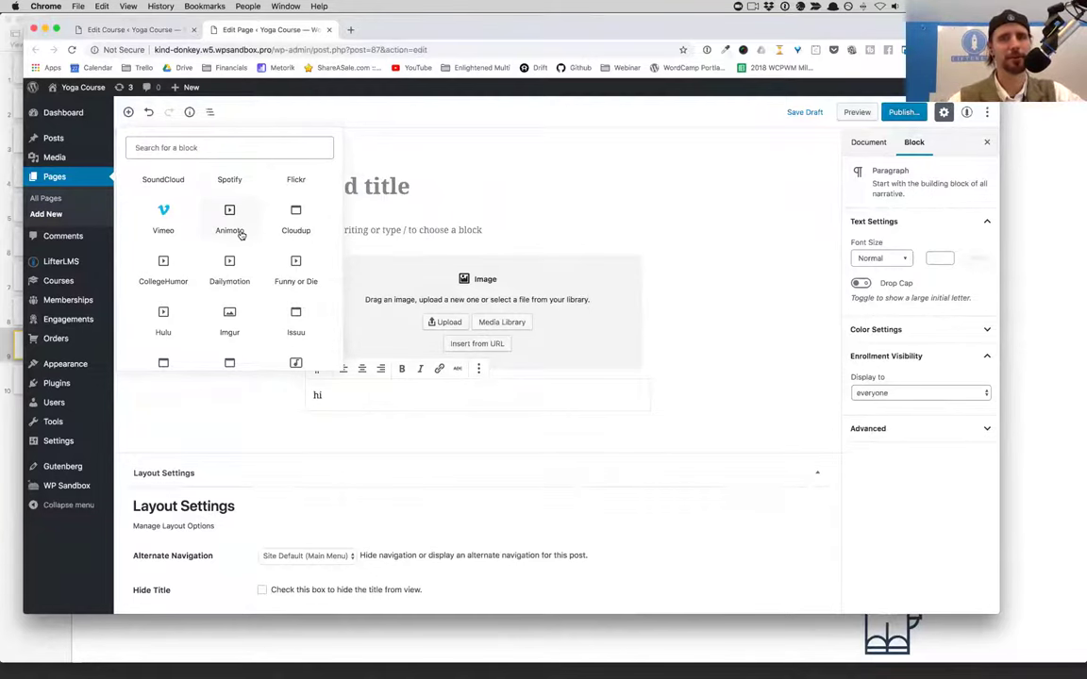
scroll(283, 307, down, 2)
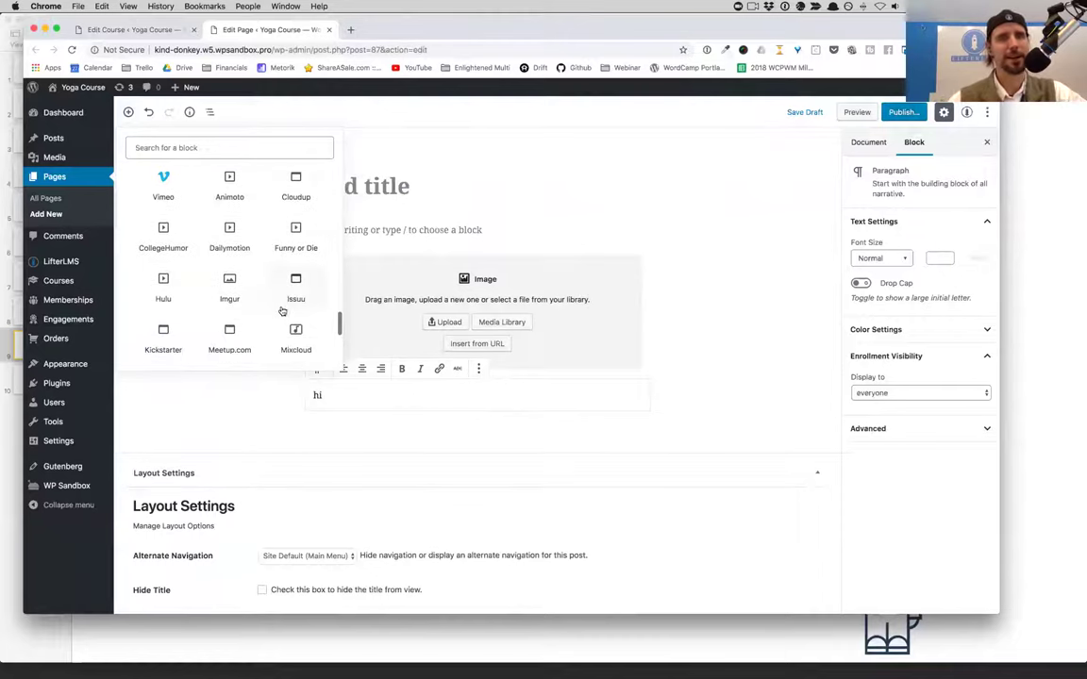
scroll(264, 275, down, 1)
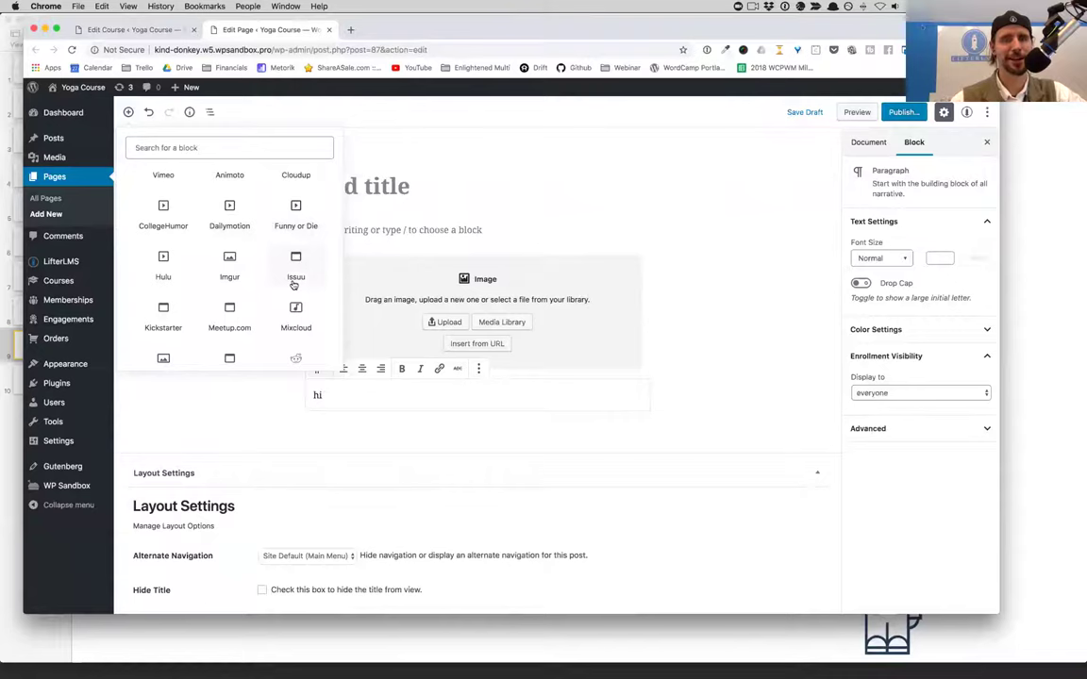
scroll(283, 278, down, 2)
scroll(231, 269, down, 2)
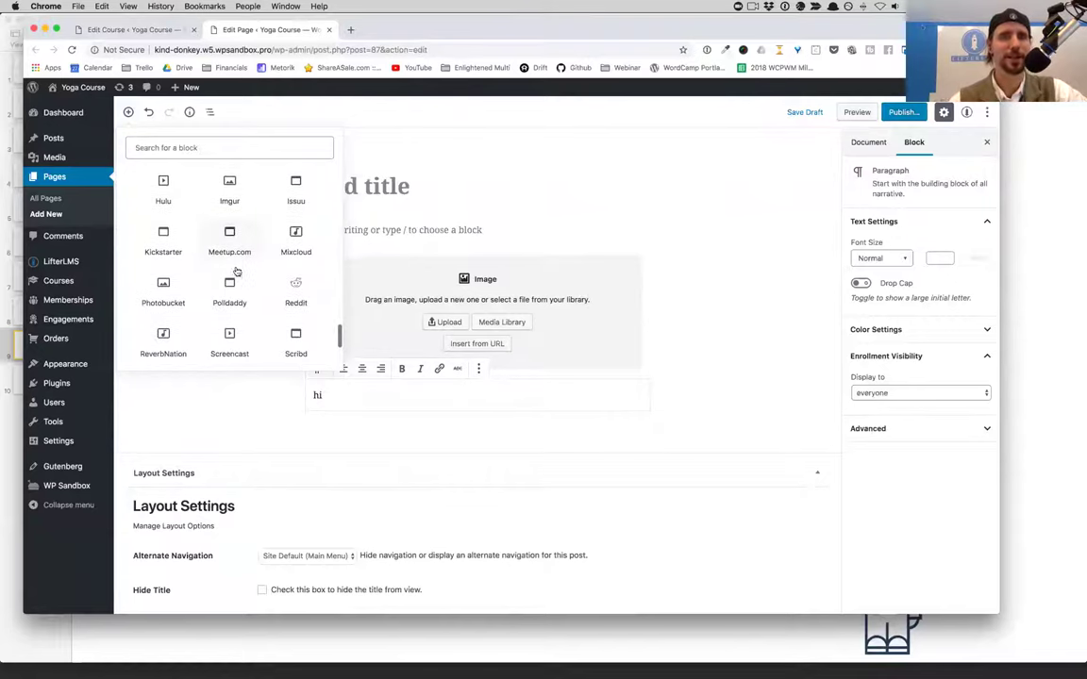
scroll(222, 269, down, 1)
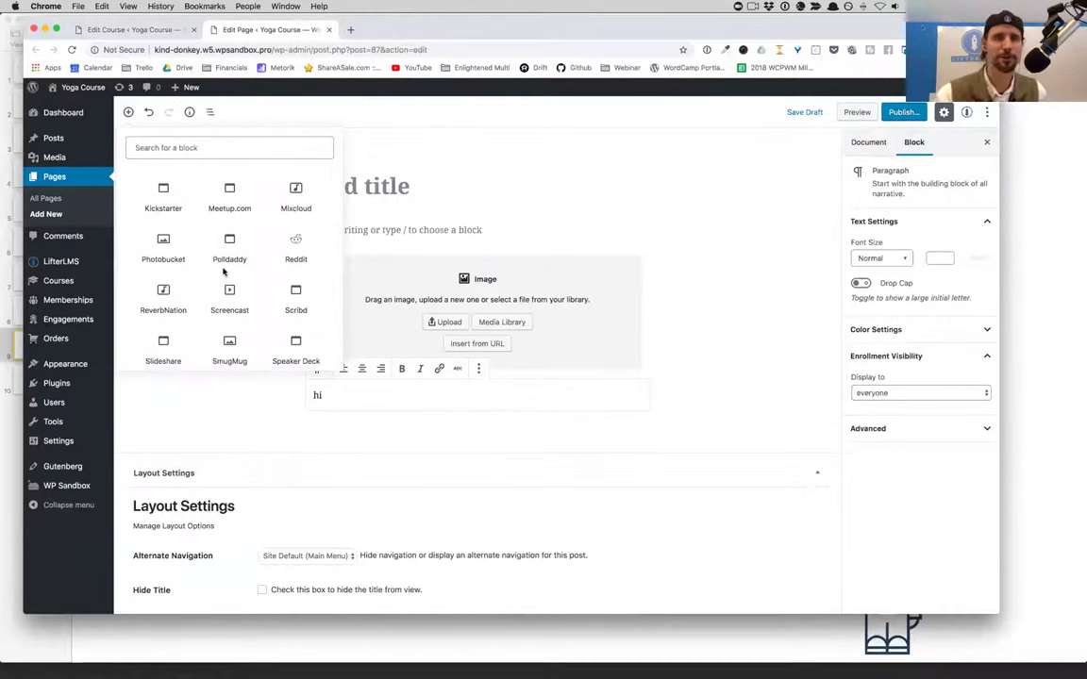
scroll(223, 272, down, 4)
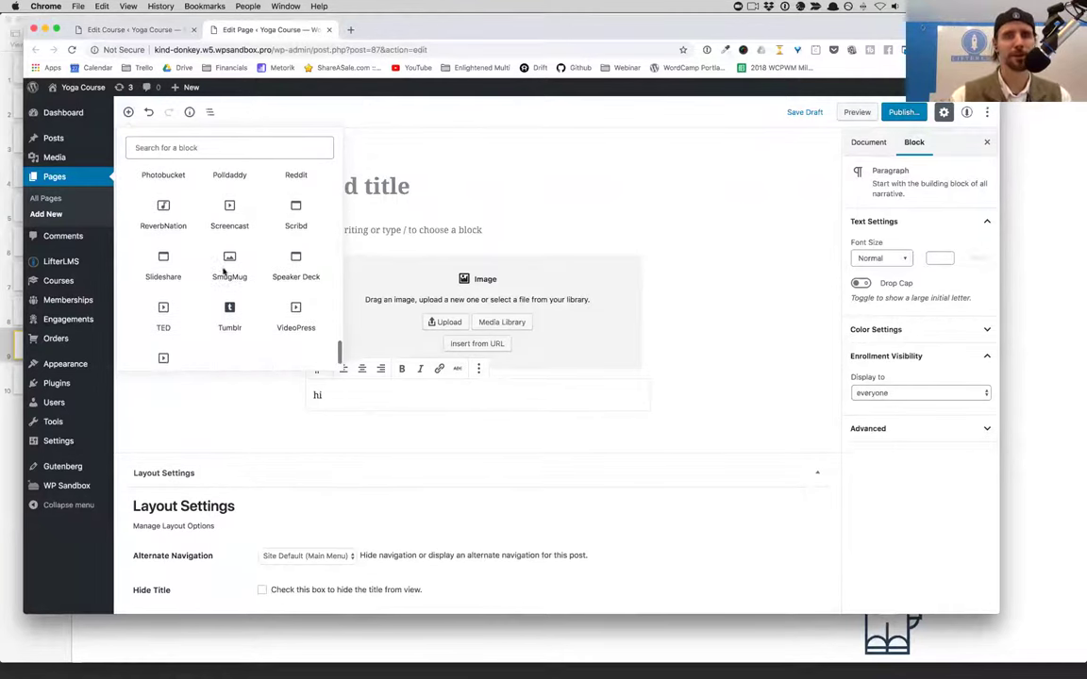
- Review the remaining embed blocks down to WordPress.tv, and look over the Embeds list again from its start
scroll(217, 269, down, 1)
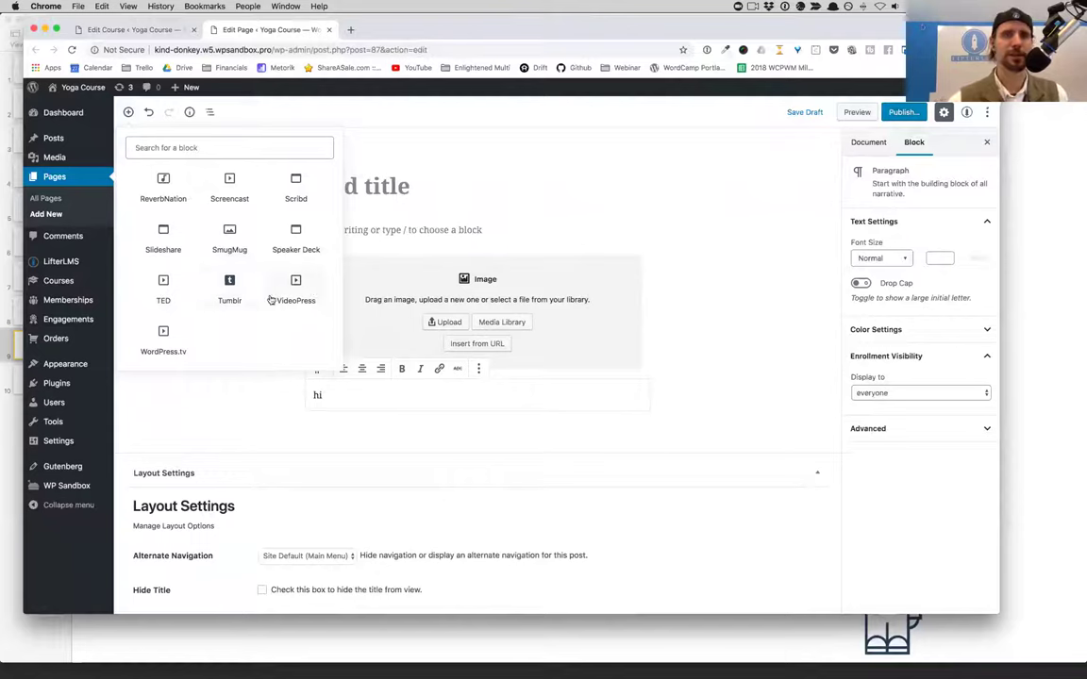
scroll(271, 243, up, 10)
scroll(272, 244, down, 10)
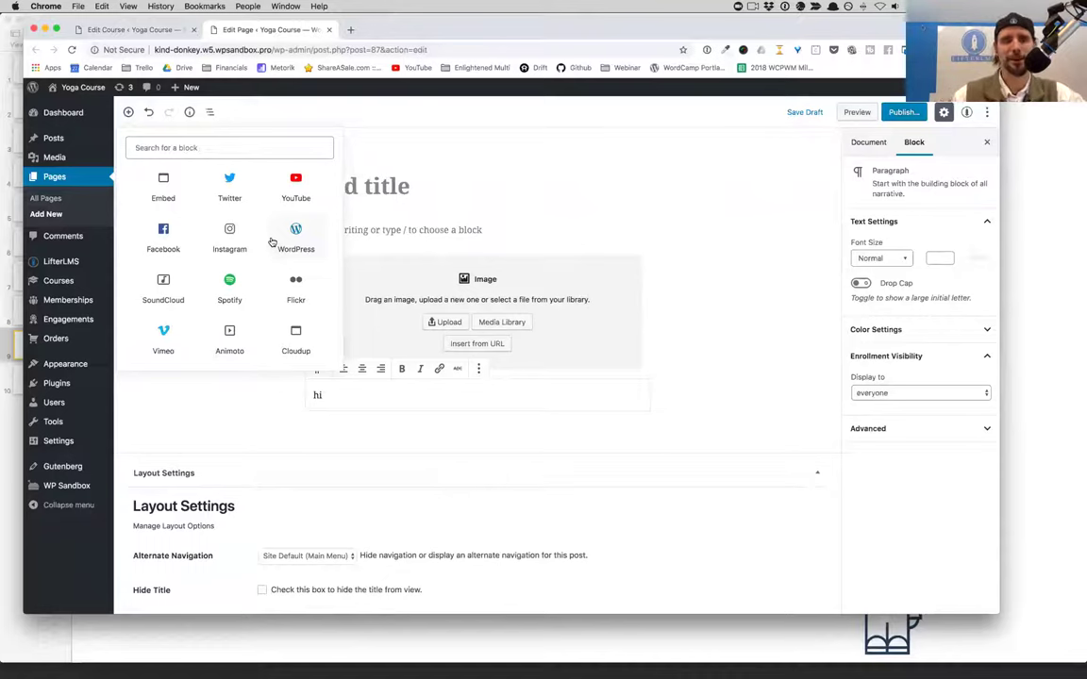
scroll(235, 293, down, 5)
scroll(247, 308, down, 1)
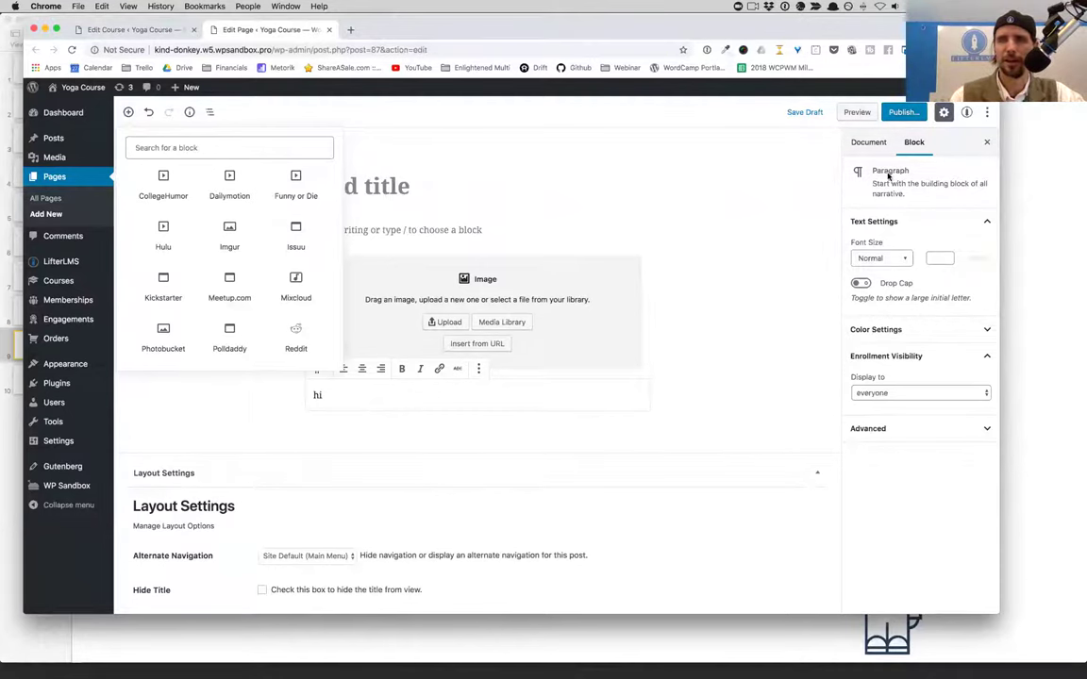
- Examine the page's document settings, including Permalink, Featured Image, Discussion and Page Attributes, and collapse all but Featured Image again
click(867, 142)
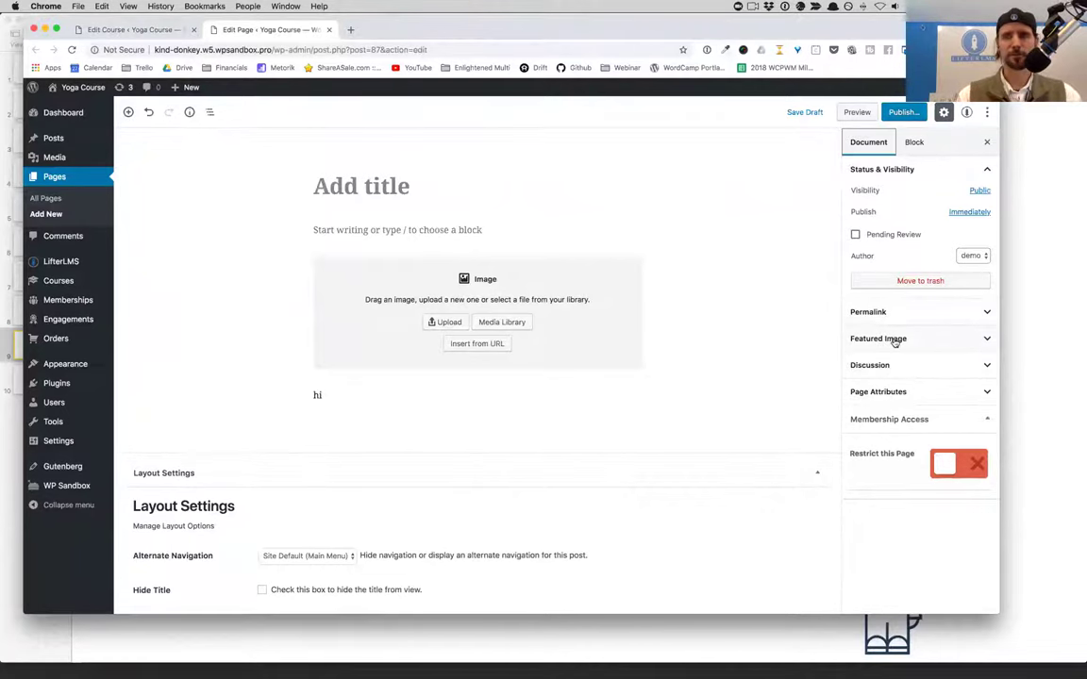
click(969, 345)
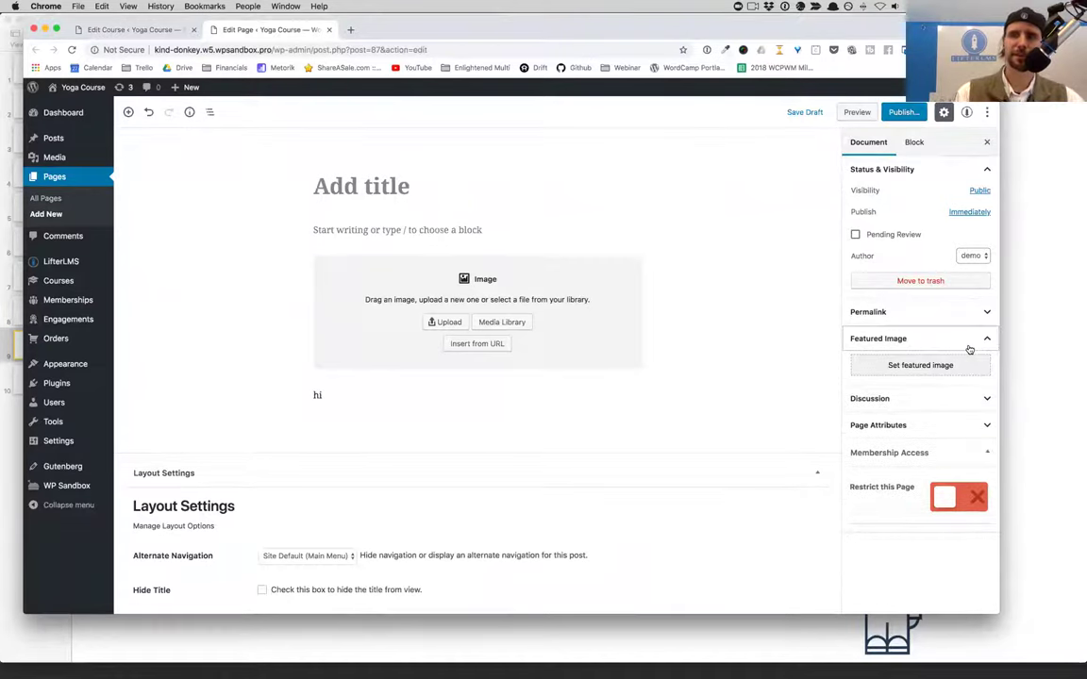
click(885, 315)
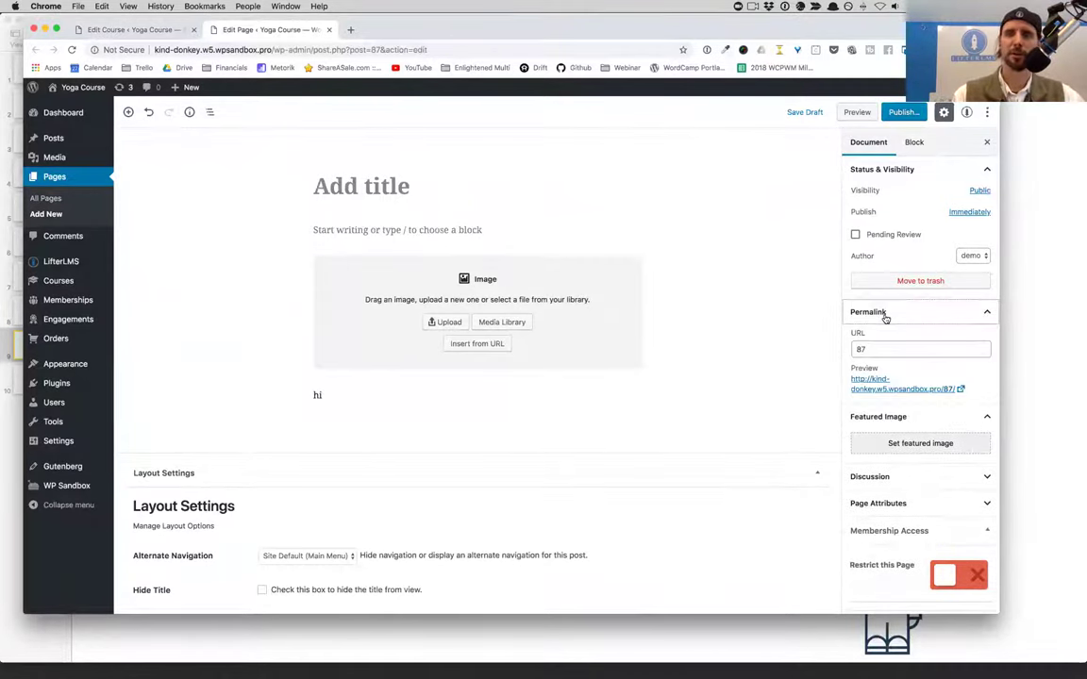
click(888, 477)
scroll(888, 479, down, 1)
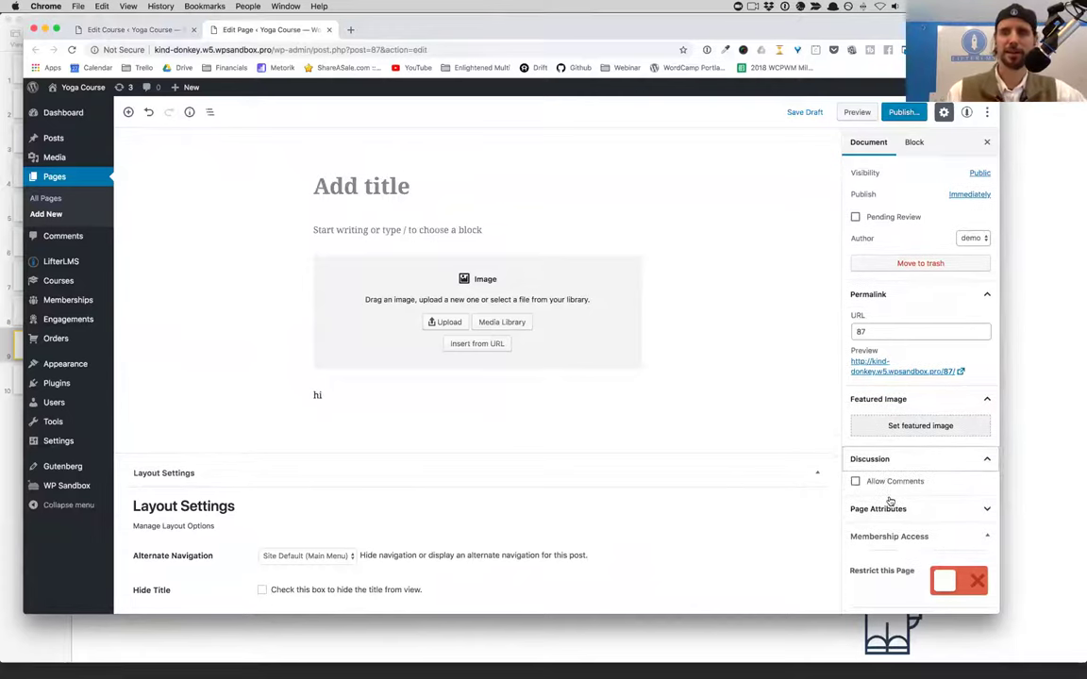
click(890, 512)
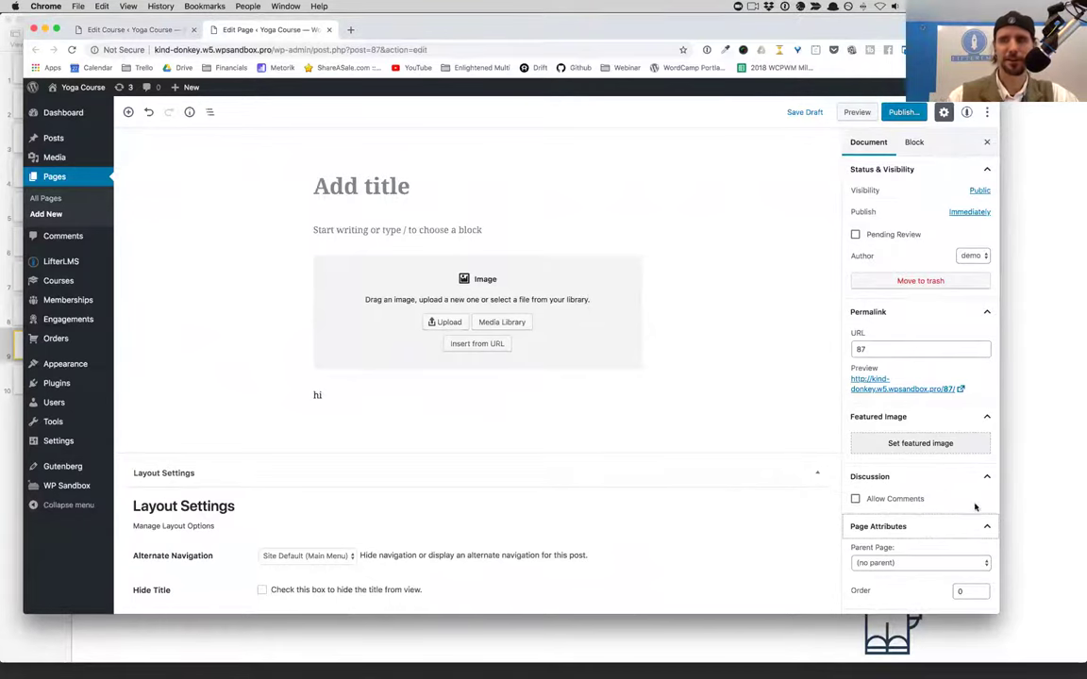
click(987, 528)
click(986, 479)
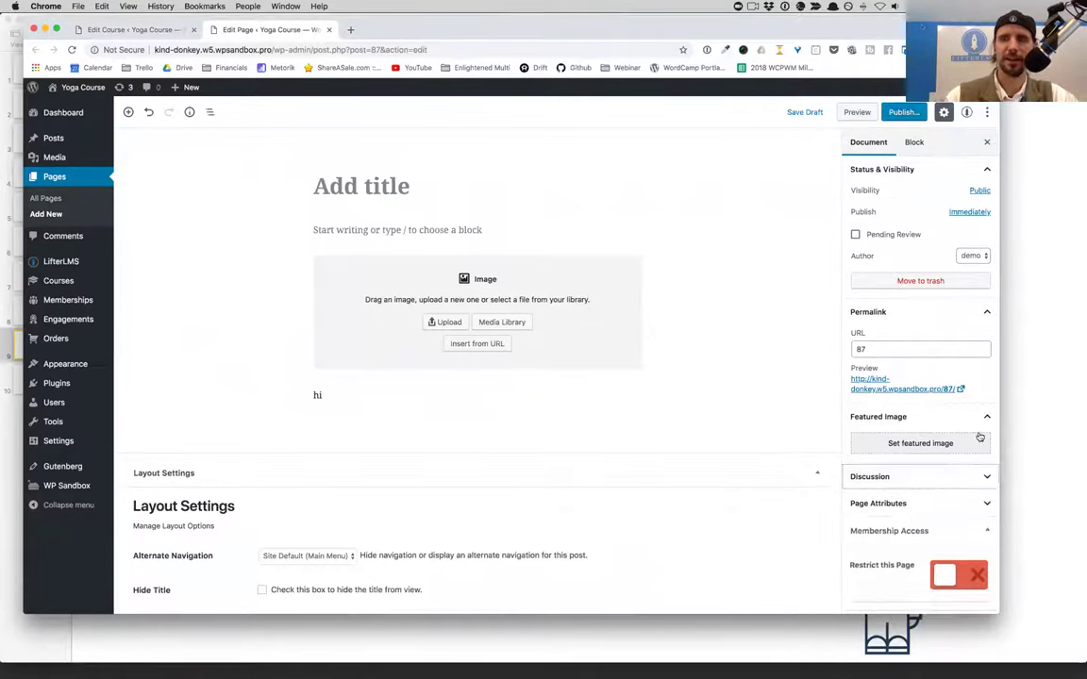
click(988, 313)
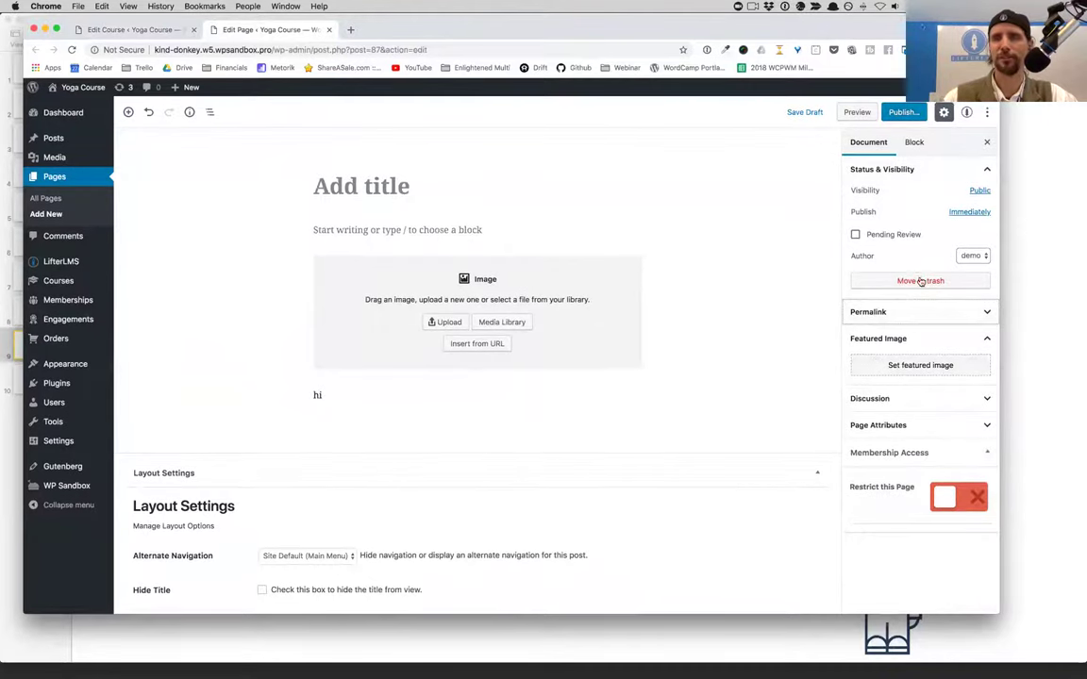
- Inspect the image block's Enrollment Visibility and Advanced settings, and check the block settings with nothing selected
click(413, 321)
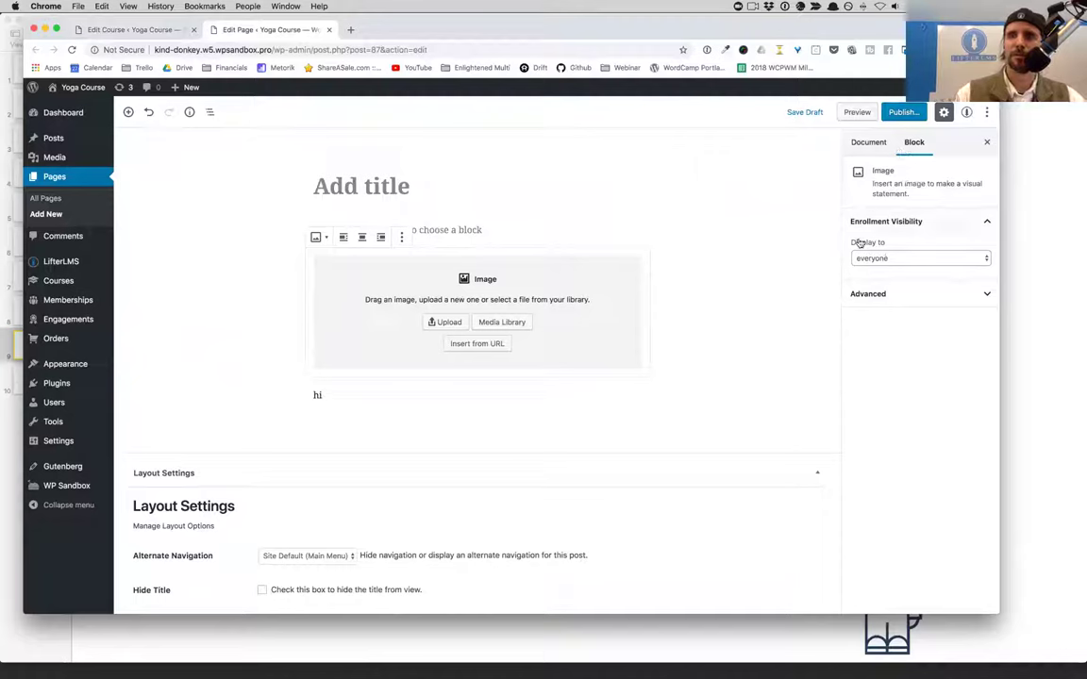
click(929, 294)
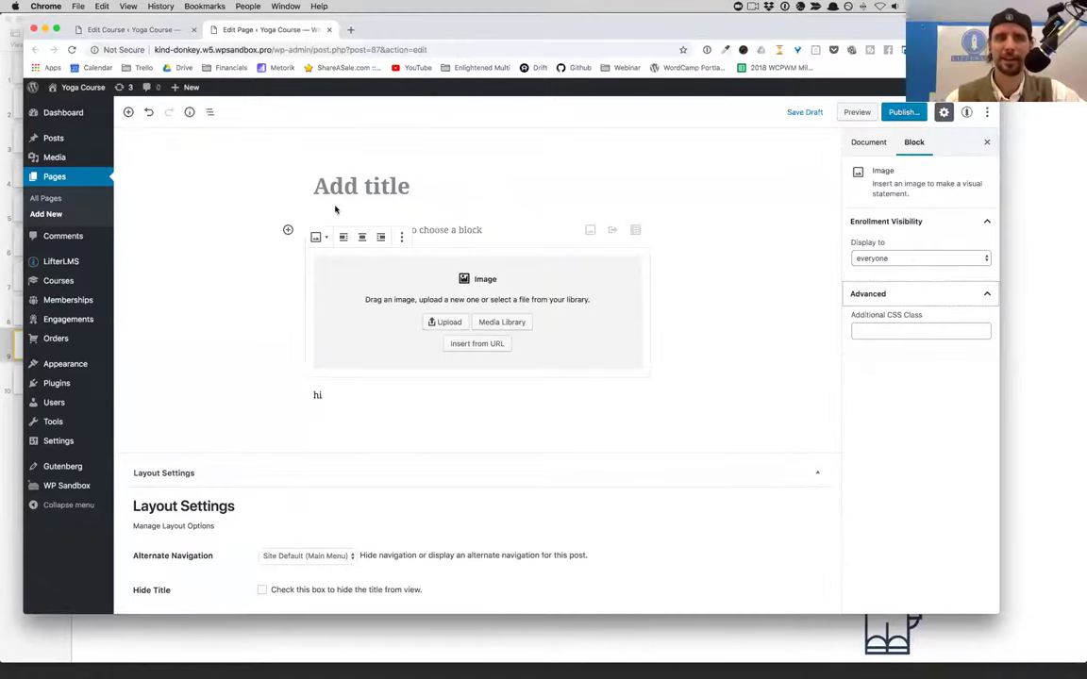
click(331, 407)
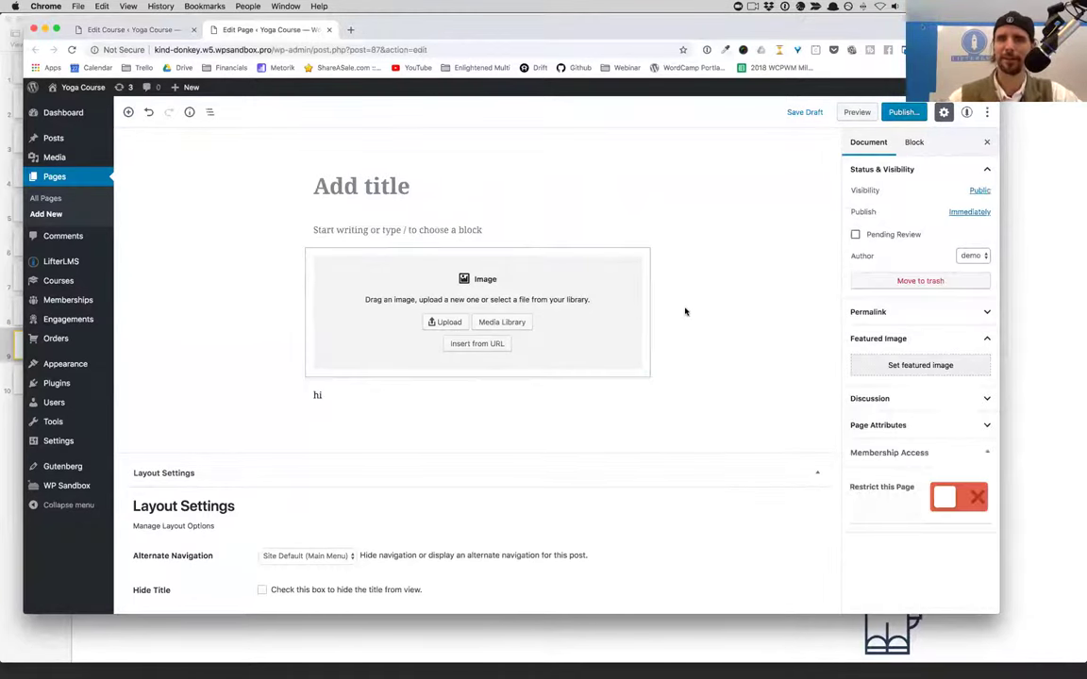
click(911, 137)
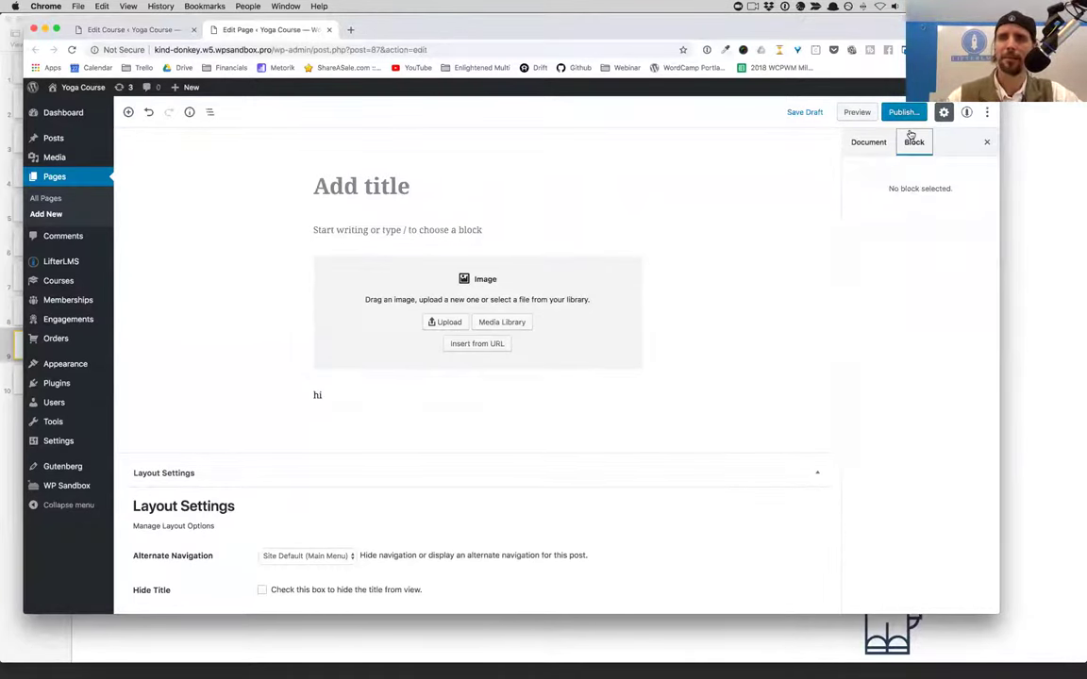
- Give the "hi" paragraph a red background color
click(460, 396)
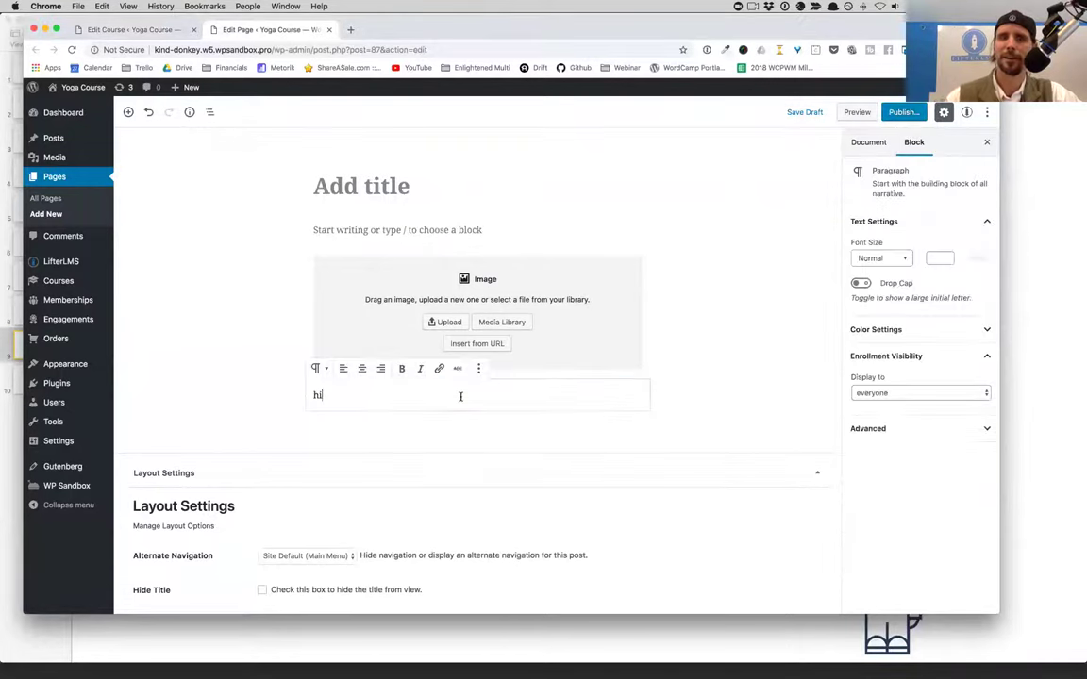
click(928, 330)
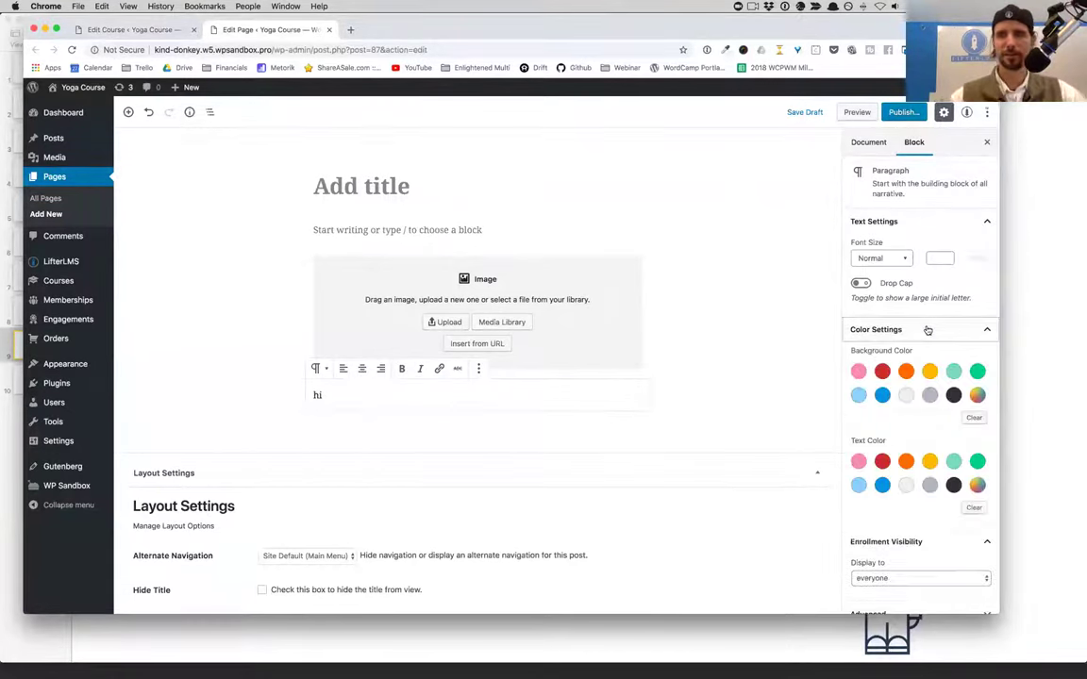
click(881, 371)
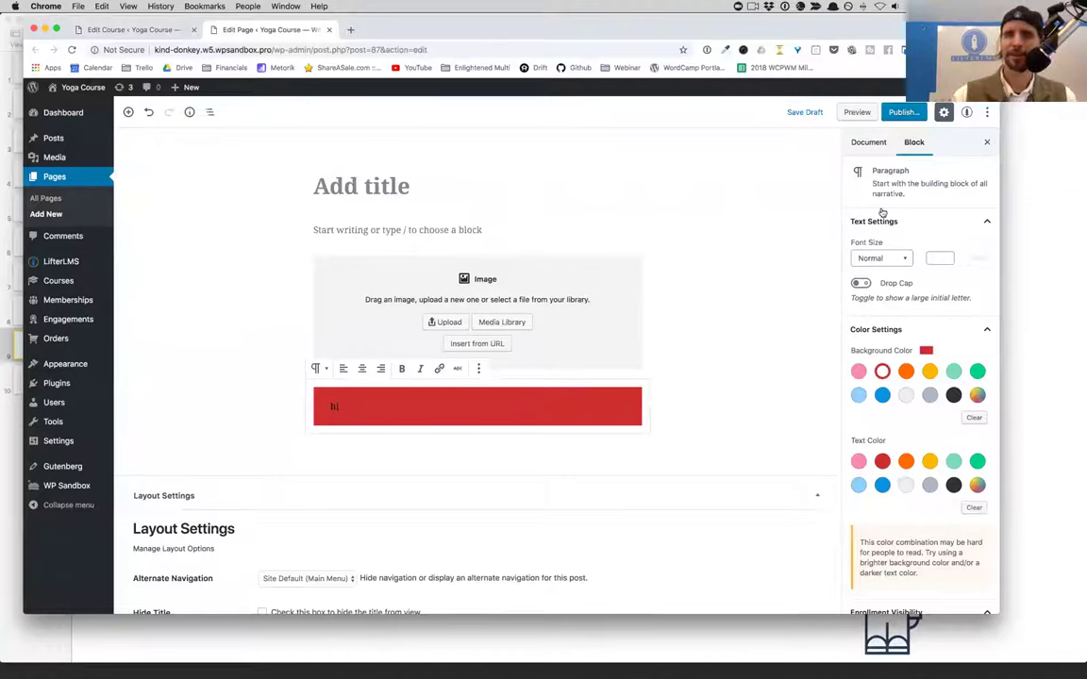
- Disable f.lux for the current app
click(848, 6)
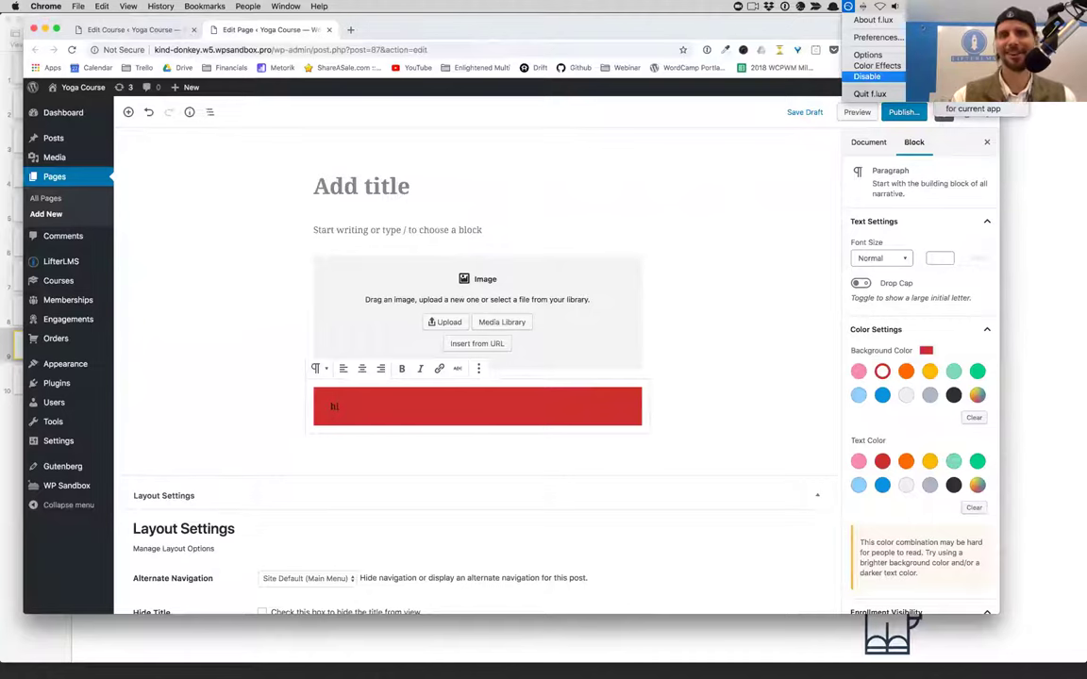
click(972, 109)
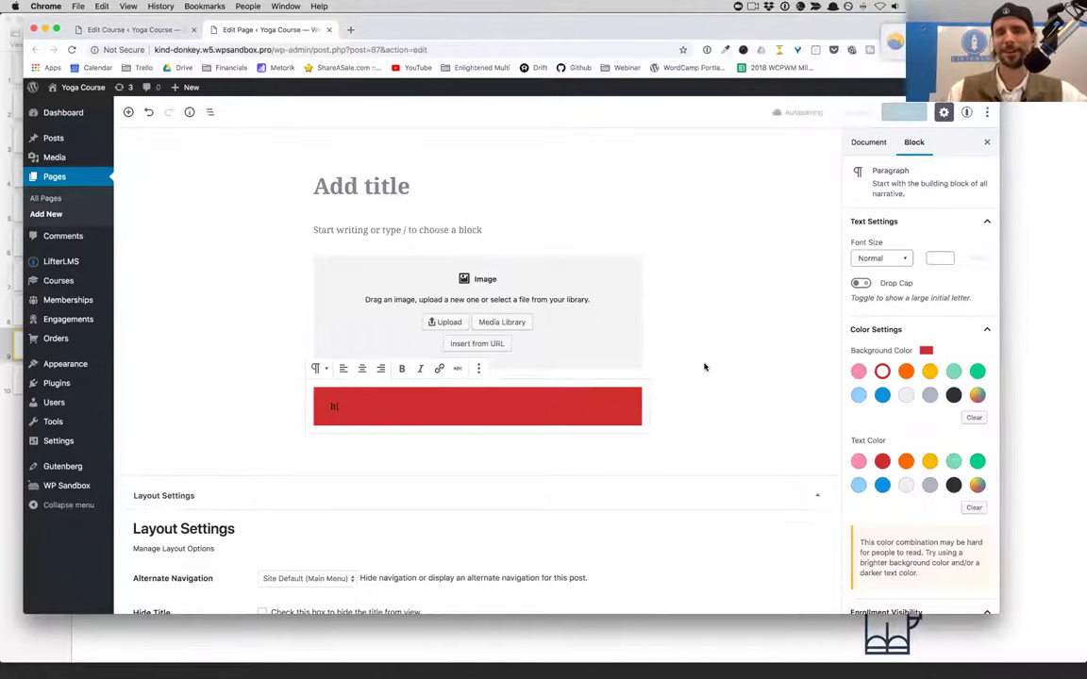
- Try the Drop Cap option on the "hi" paragraph and turn it off again
scroll(906, 457, down, 1)
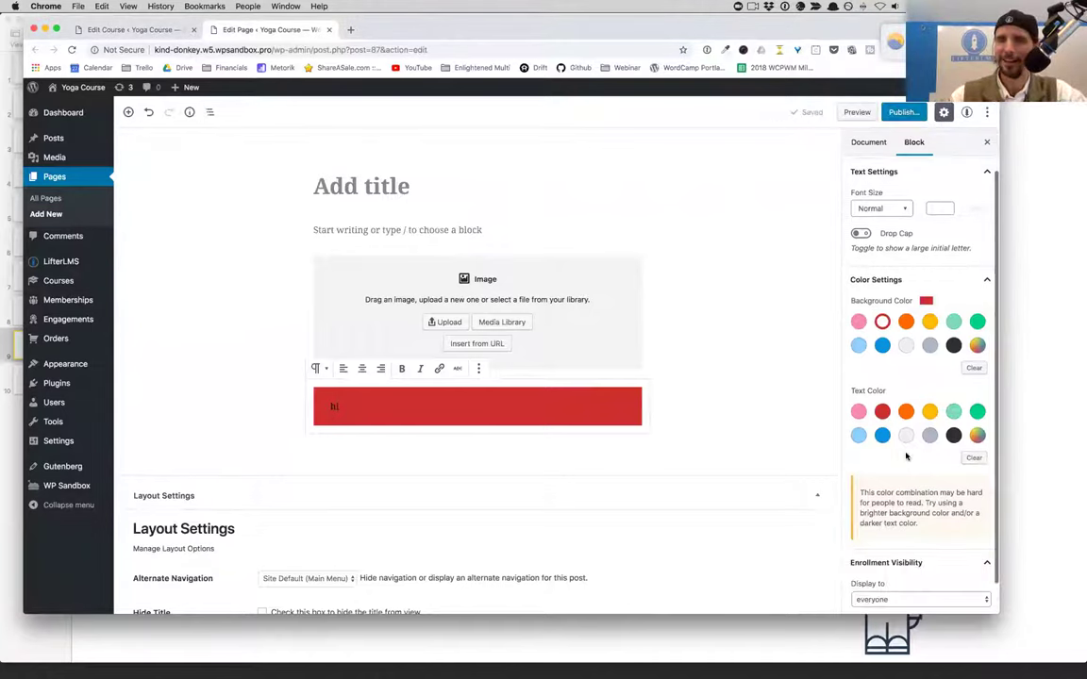
scroll(906, 457, up, 1)
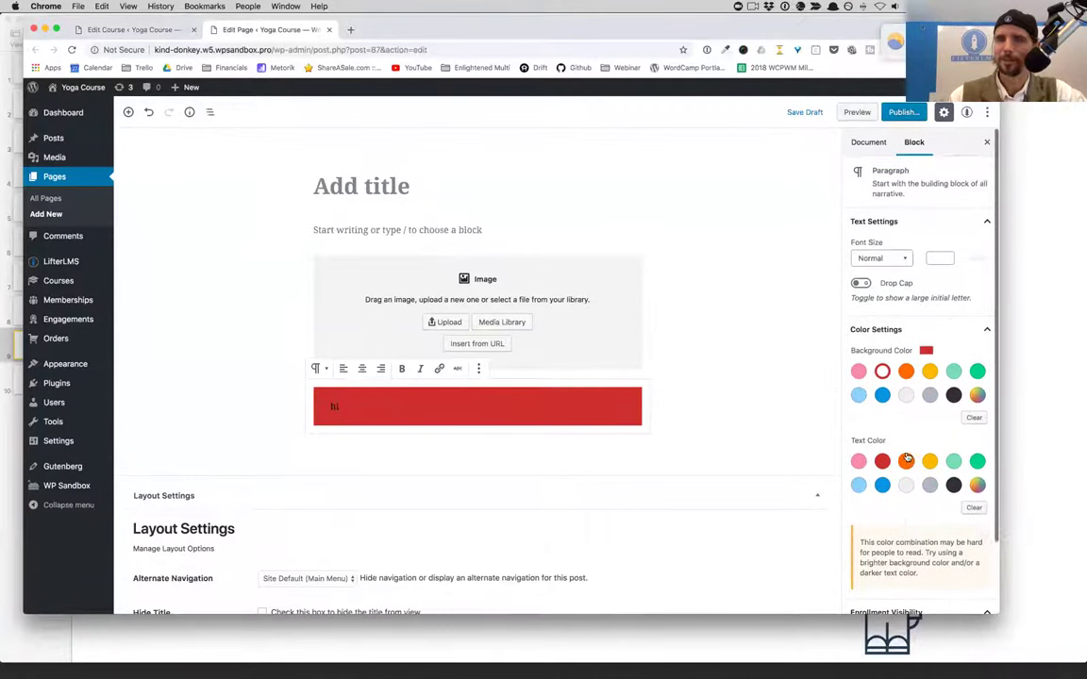
click(861, 284)
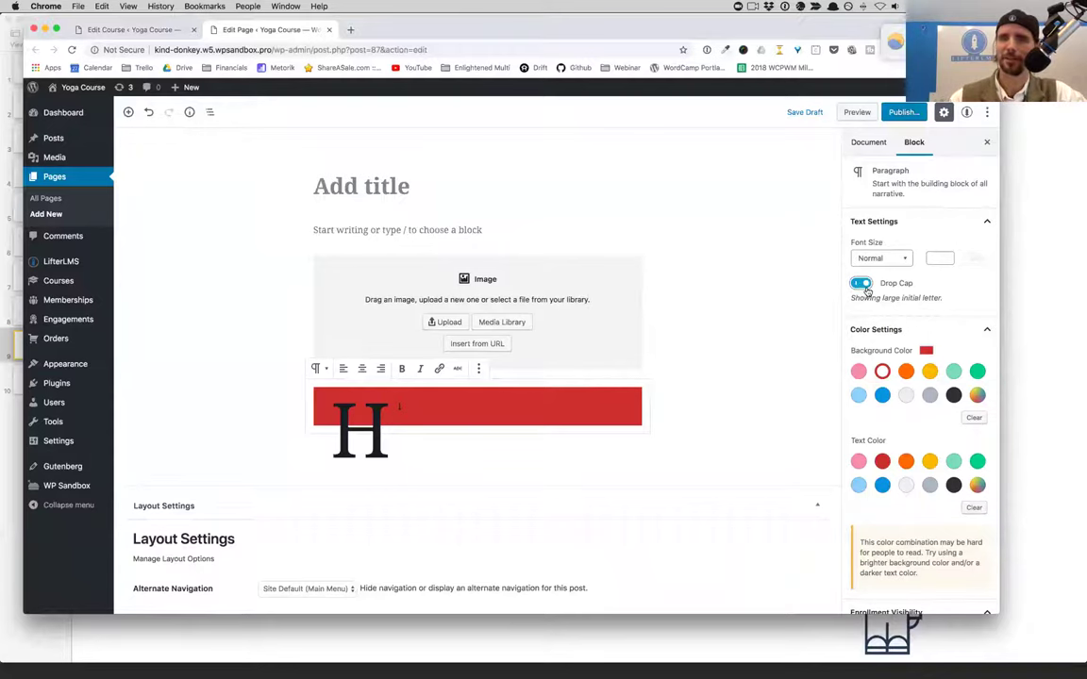
click(862, 284)
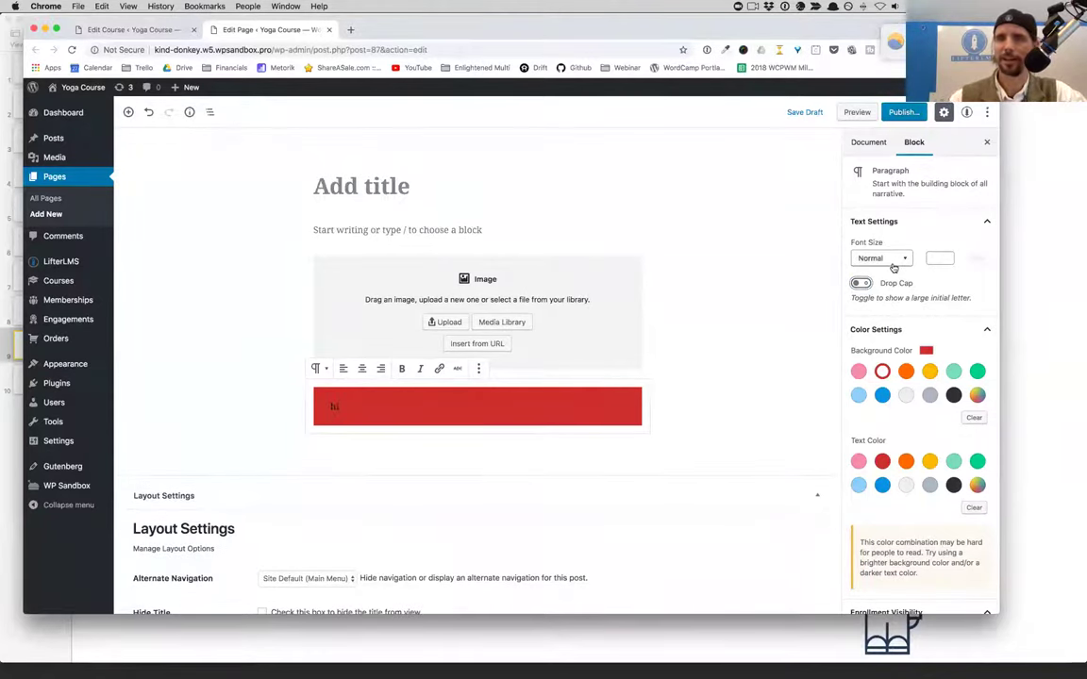
- Set the font size of the "hi" paragraph to Large
click(880, 257)
click(857, 356)
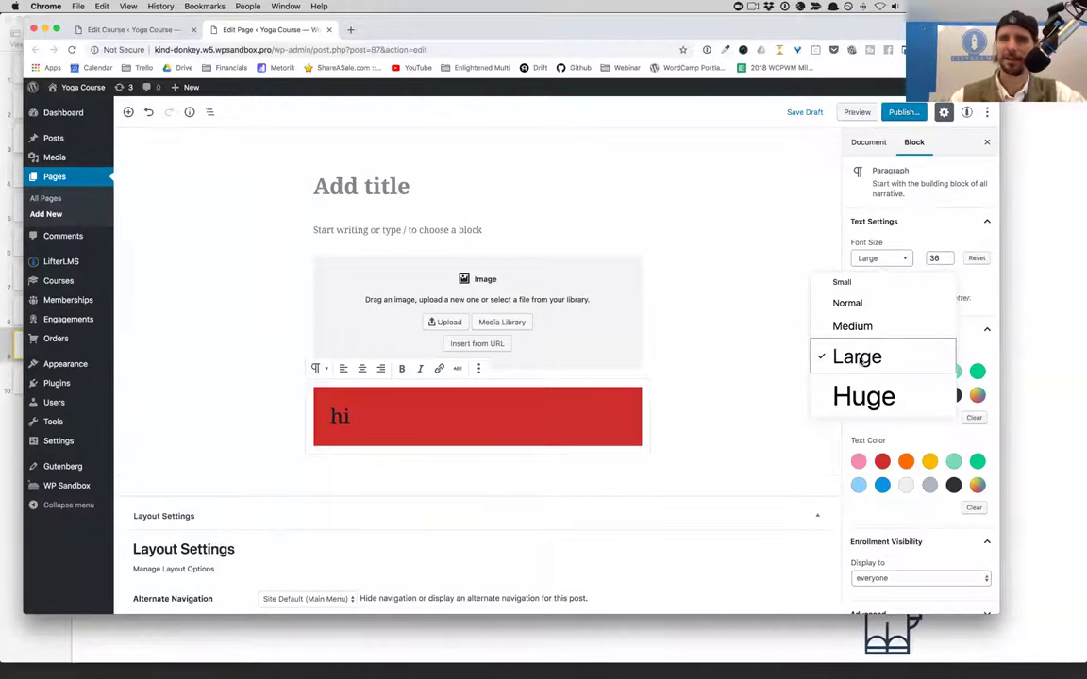
click(967, 295)
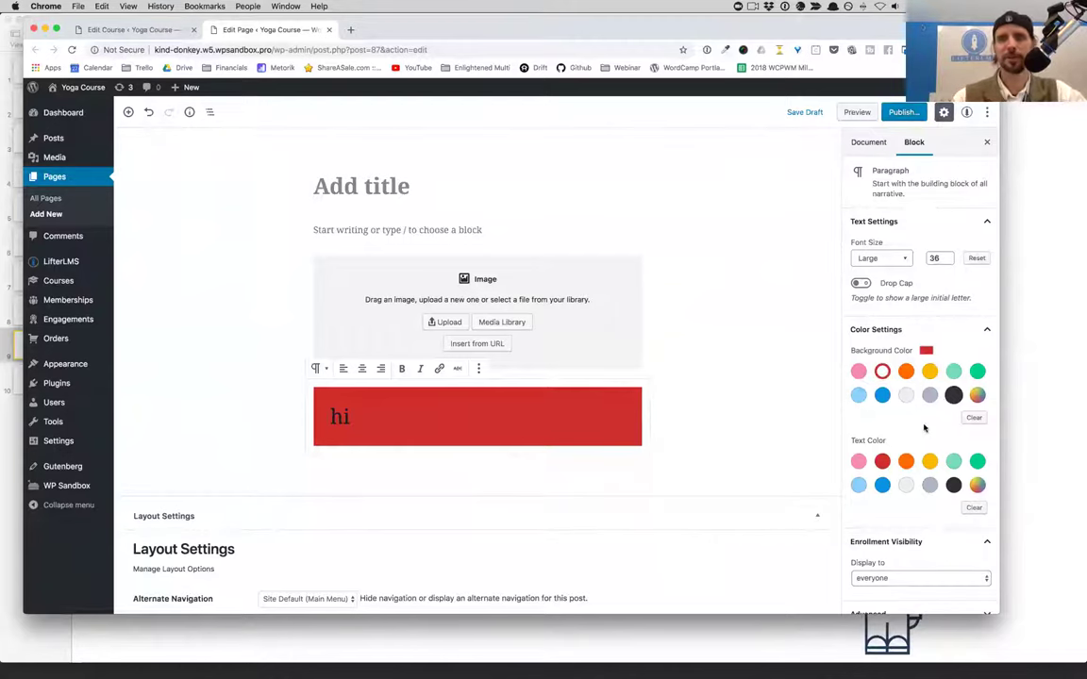
scroll(897, 424, down, 1)
scroll(899, 425, up, 1)
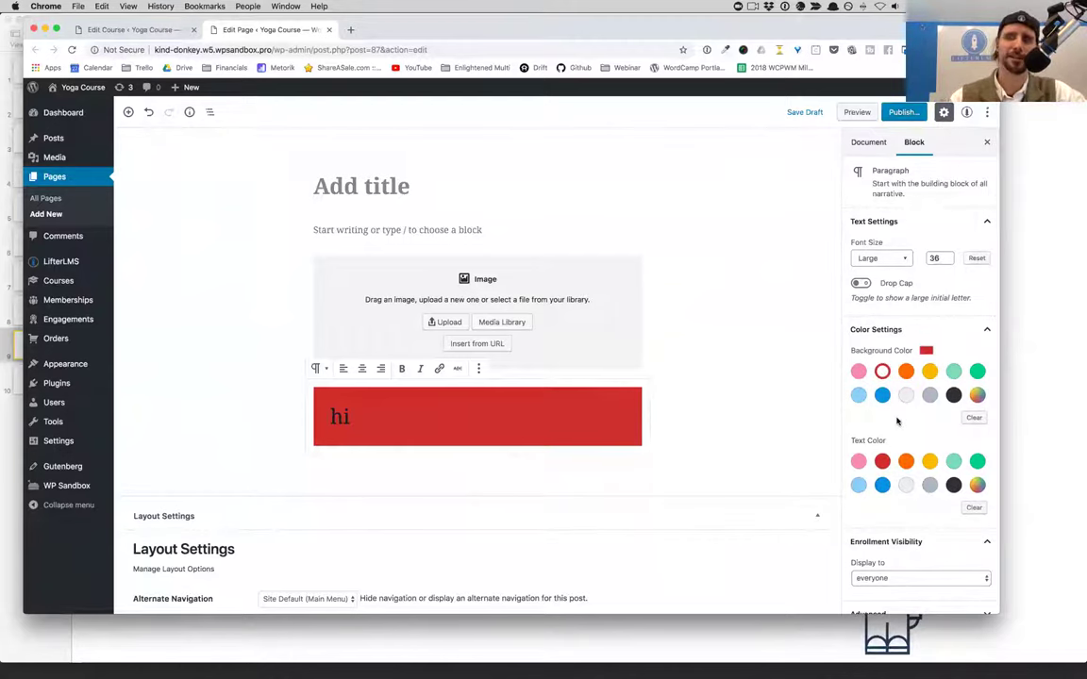
scroll(911, 404, down, 1)
scroll(911, 402, down, 1)
scroll(910, 400, up, 1)
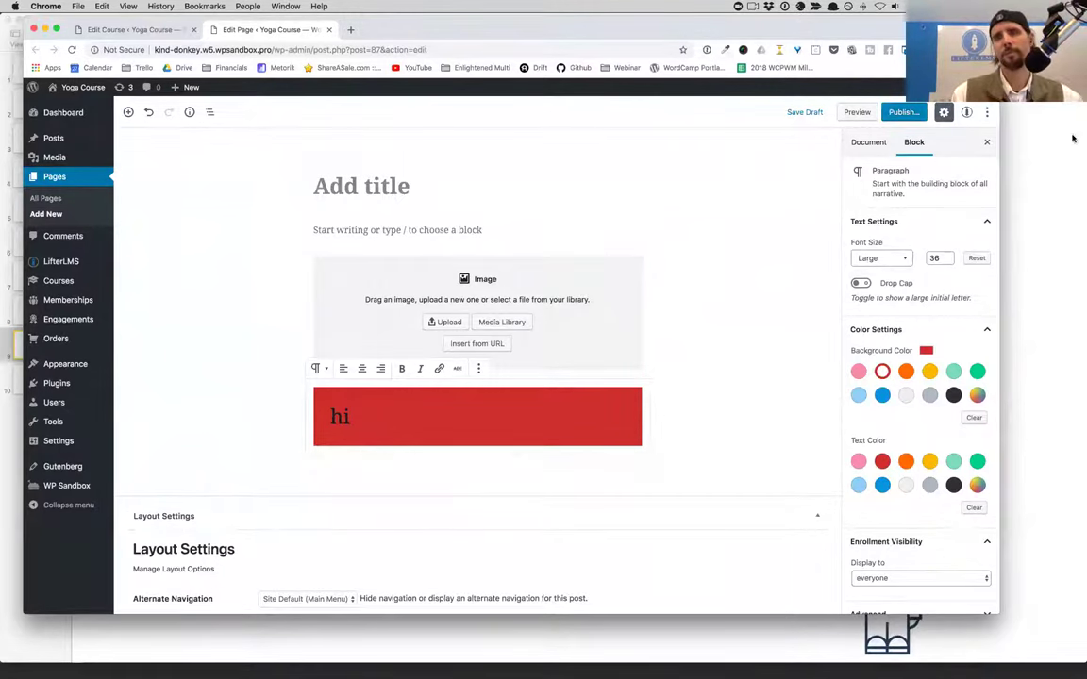
- Turn on Fullscreen Mode for the editor and switch the page to the Code Editor
click(987, 113)
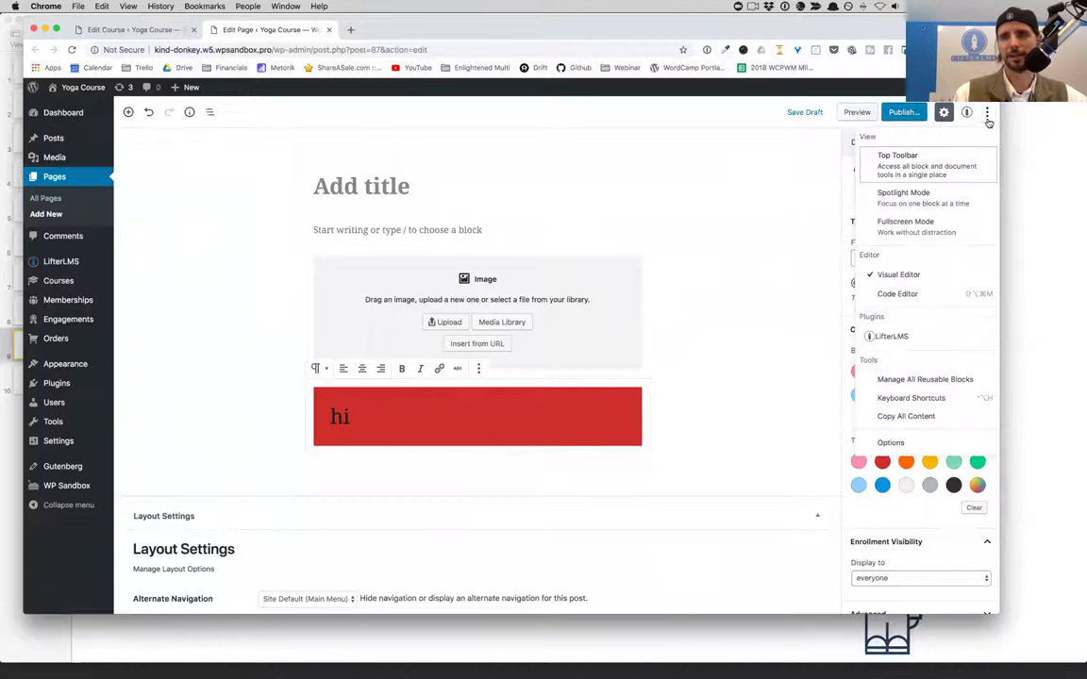
click(916, 222)
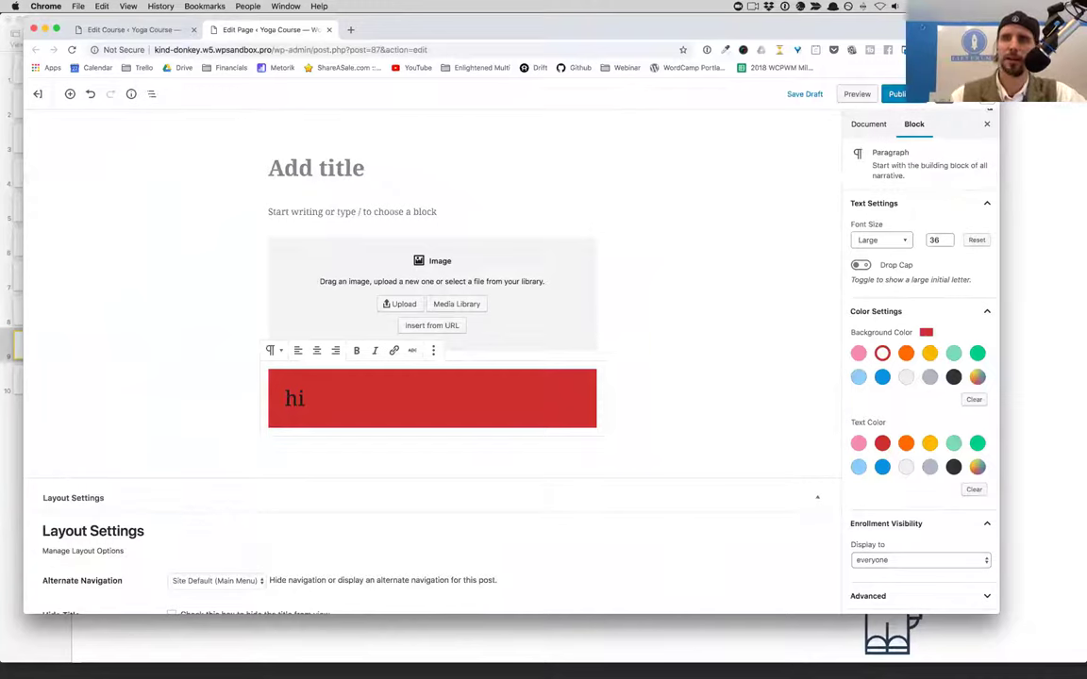
click(981, 93)
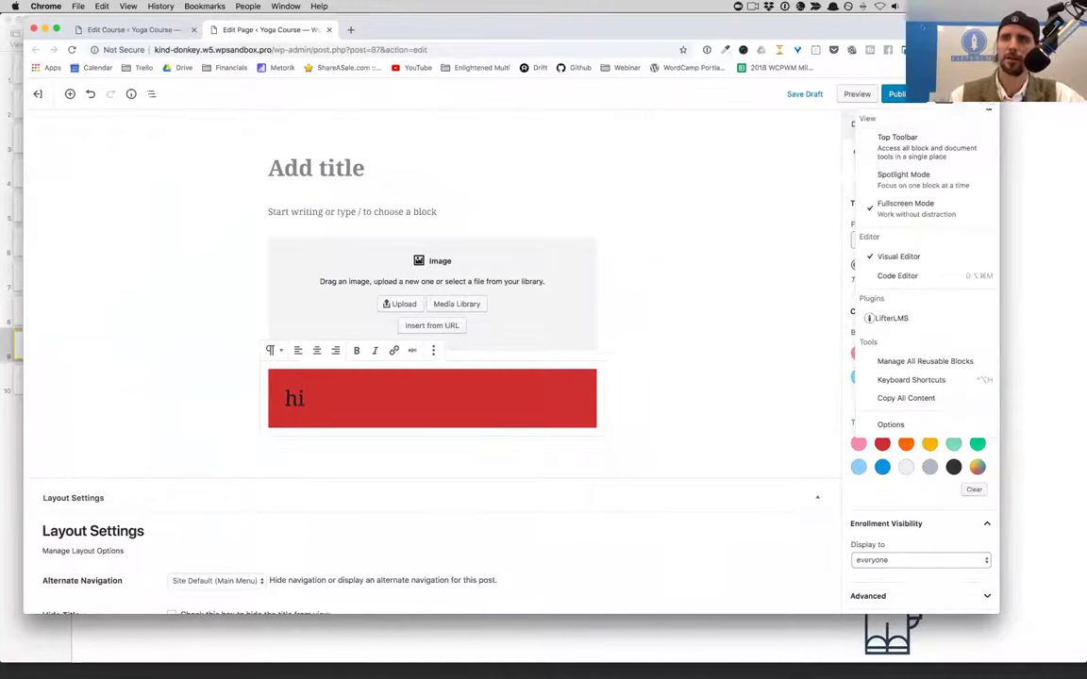
click(896, 278)
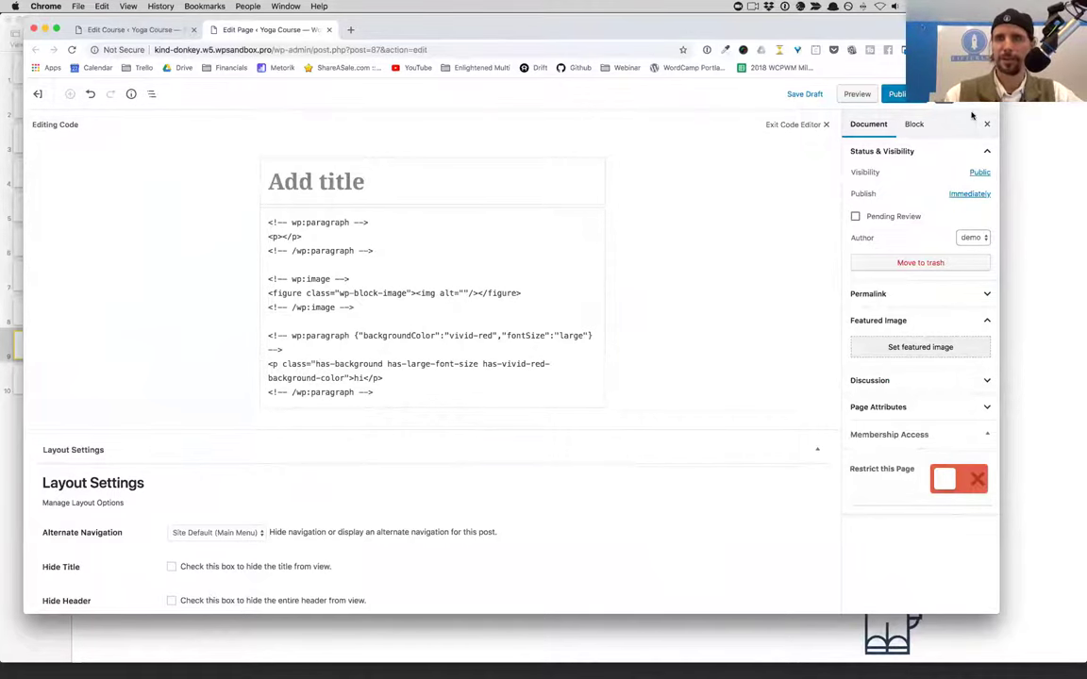
- Leave the page editor and look over the Dashboard with its Gutenberg and Classic Editor notice
click(37, 95)
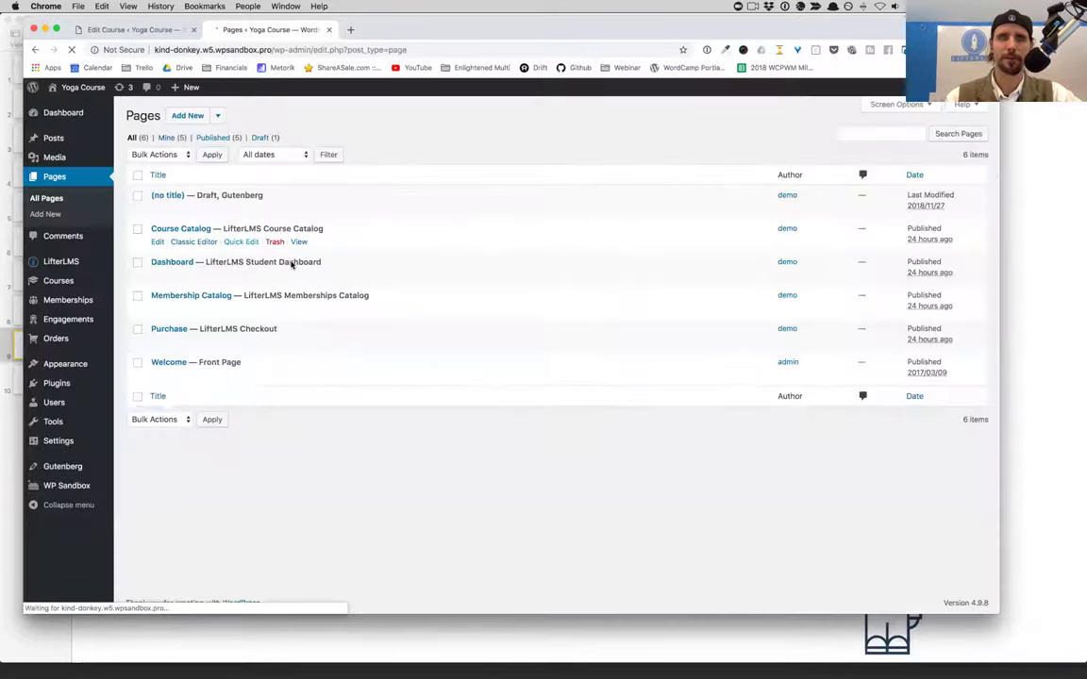
click(57, 114)
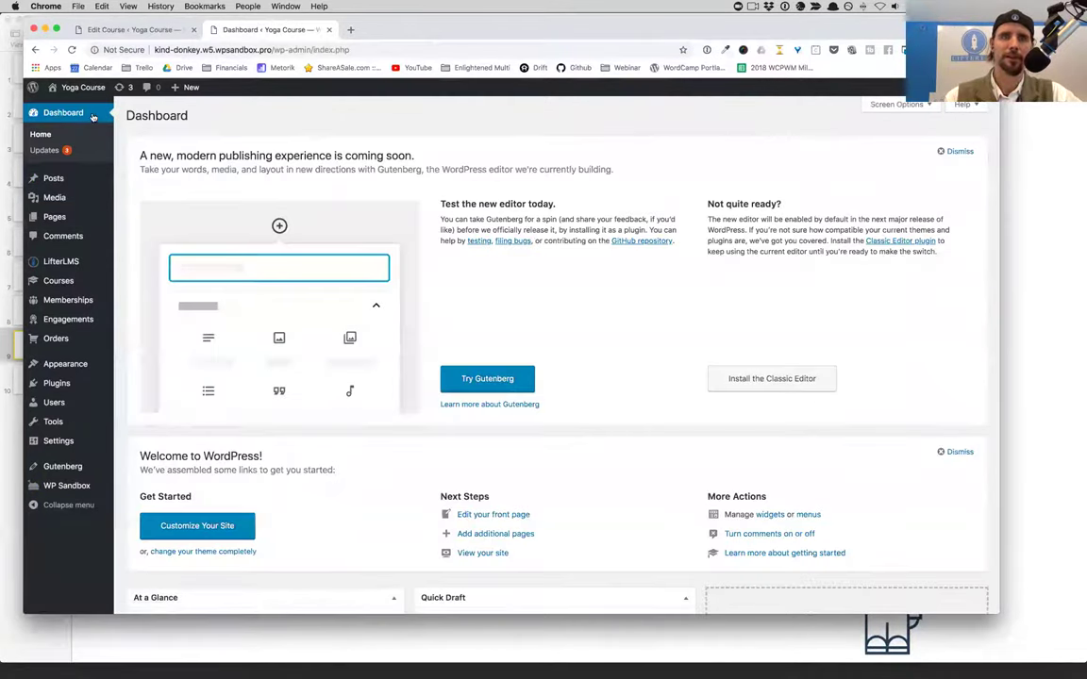
scroll(637, 338, down, 2)
scroll(637, 338, up, 2)
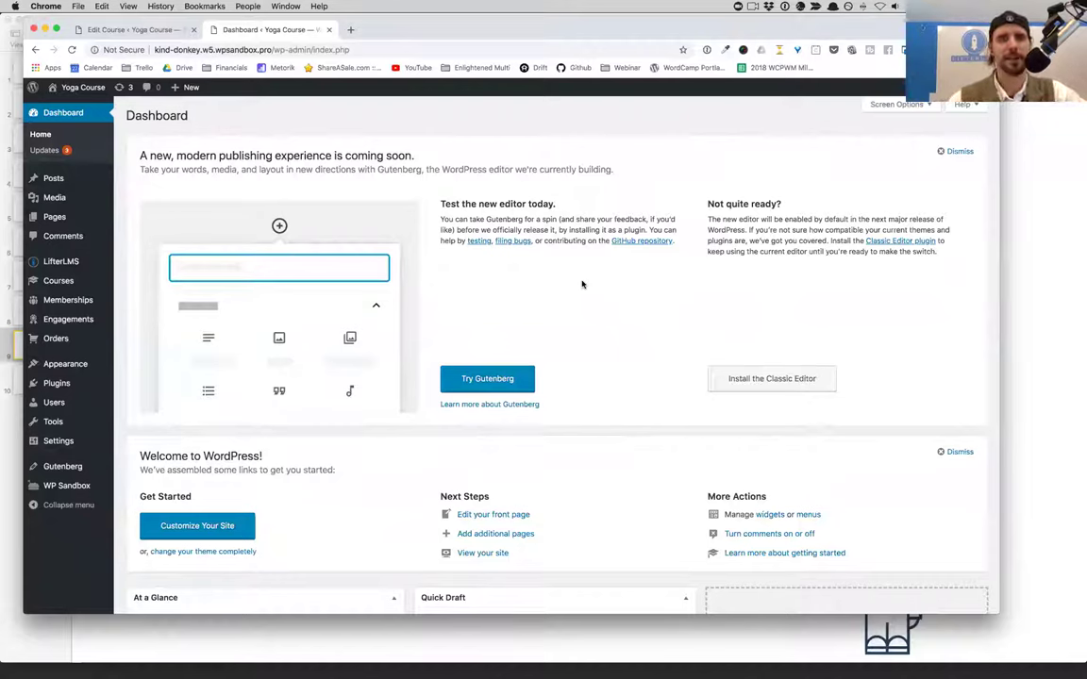
- Open the Yoga Course from the Courses list for editing
click(56, 281)
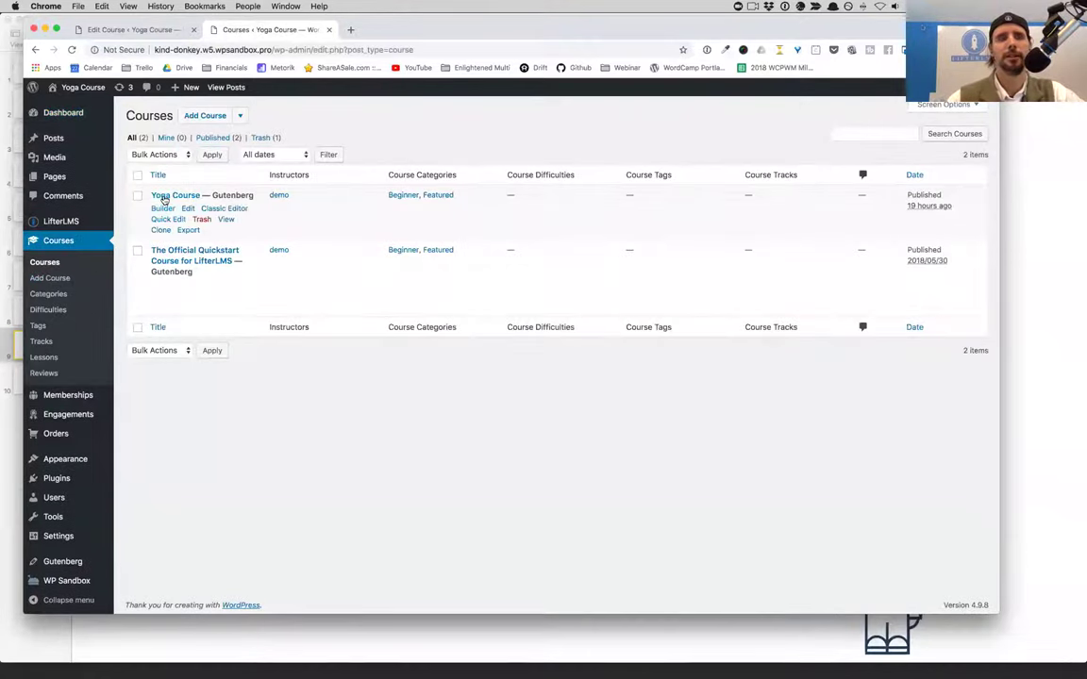
click(164, 196)
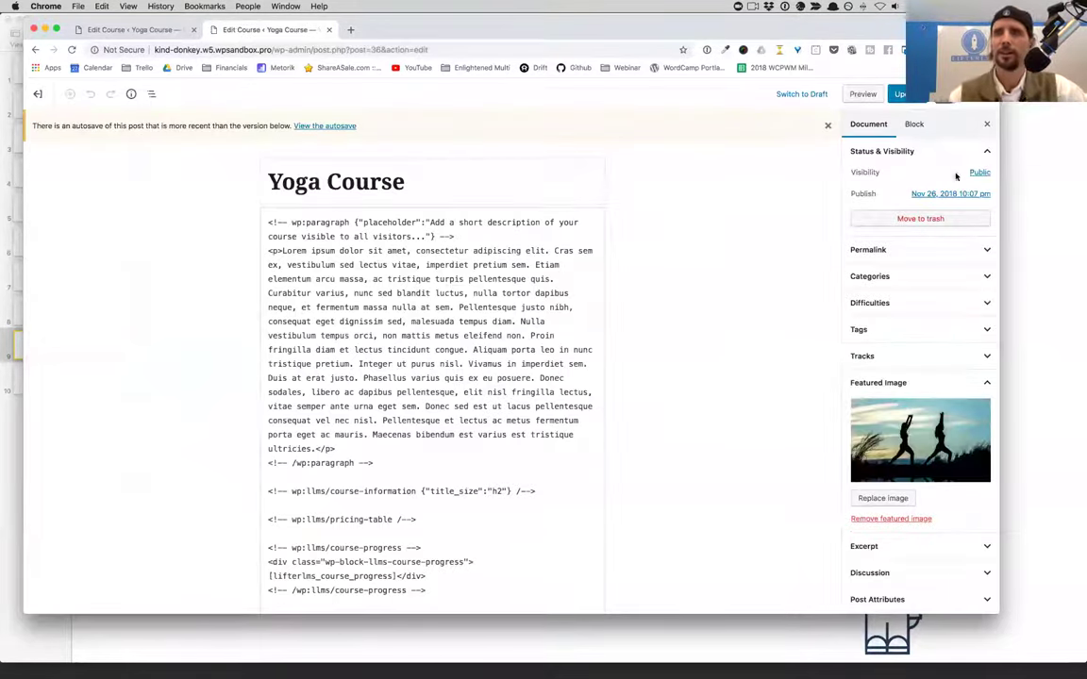
- Switch the course to the Visual Editor and turn off Fullscreen Mode
click(986, 93)
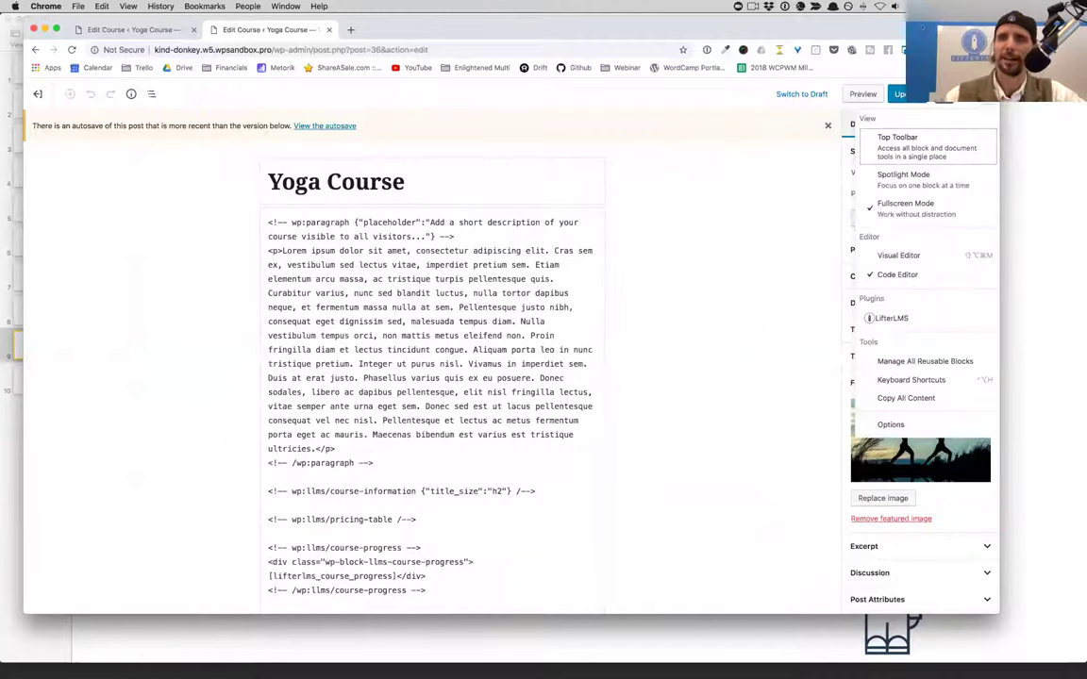
click(906, 255)
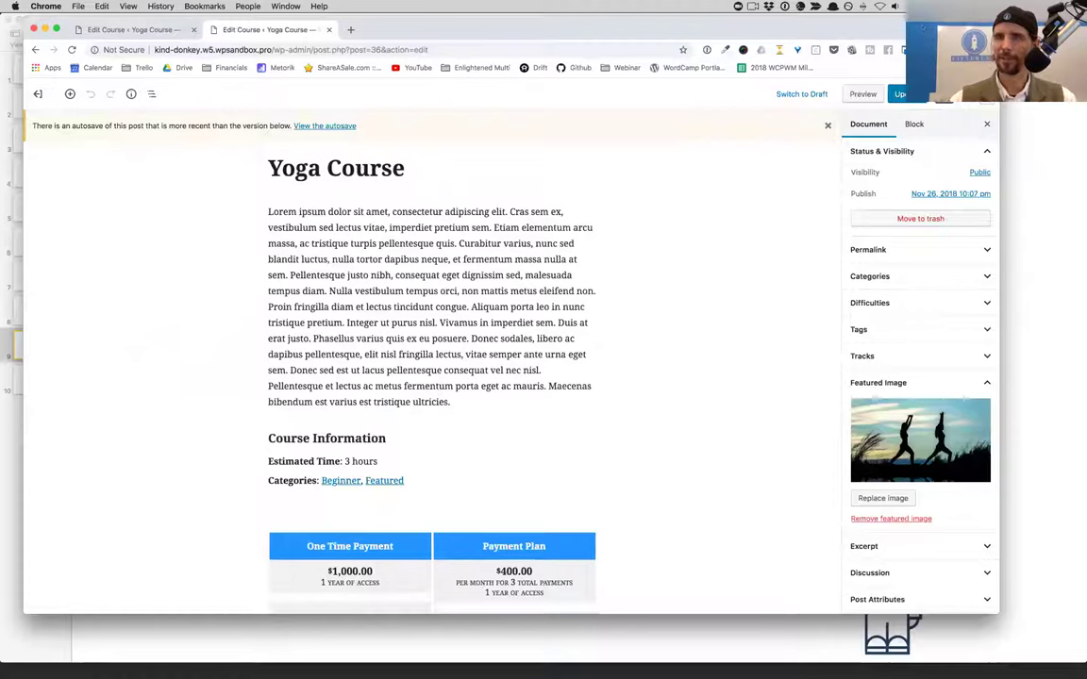
click(986, 93)
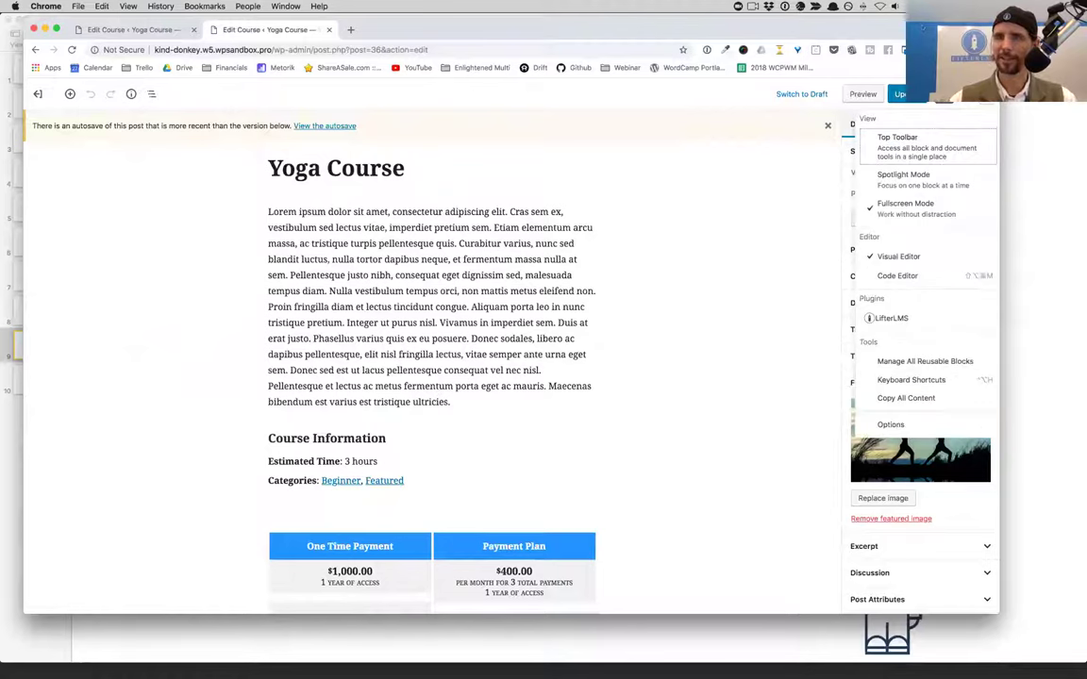
click(929, 204)
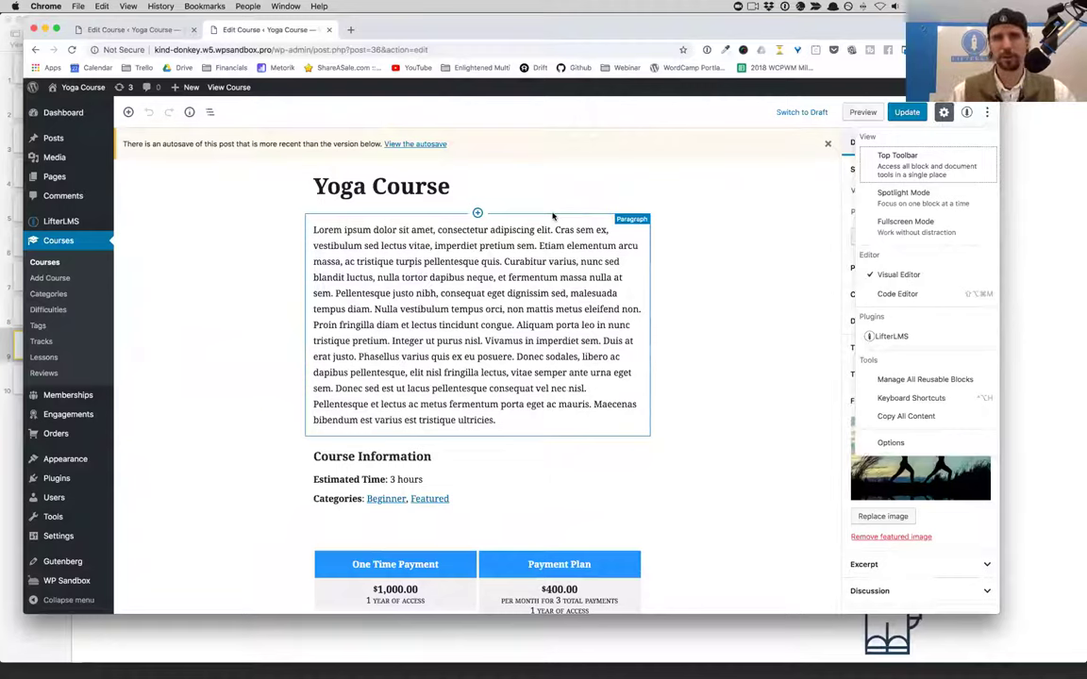
- View the published Yoga Course in a new tab and examine its description, course information, pricing table, progress bar and syllabus
super+click(239, 88)
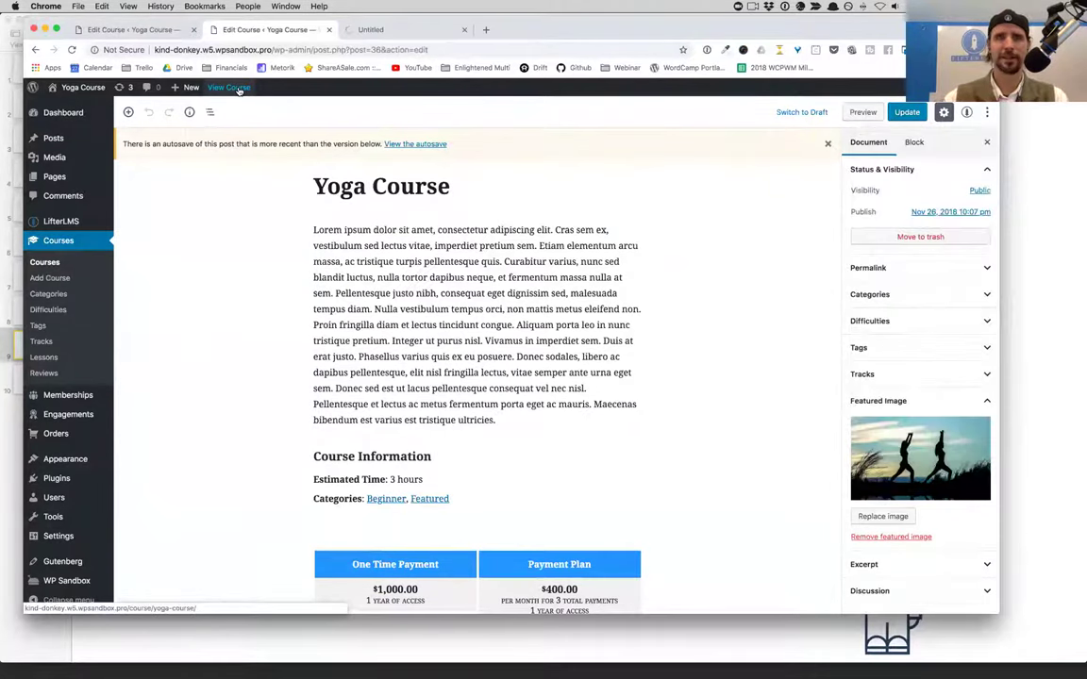
click(369, 34)
scroll(487, 274, down, 3)
scroll(487, 273, down, 2)
scroll(487, 274, up, 1)
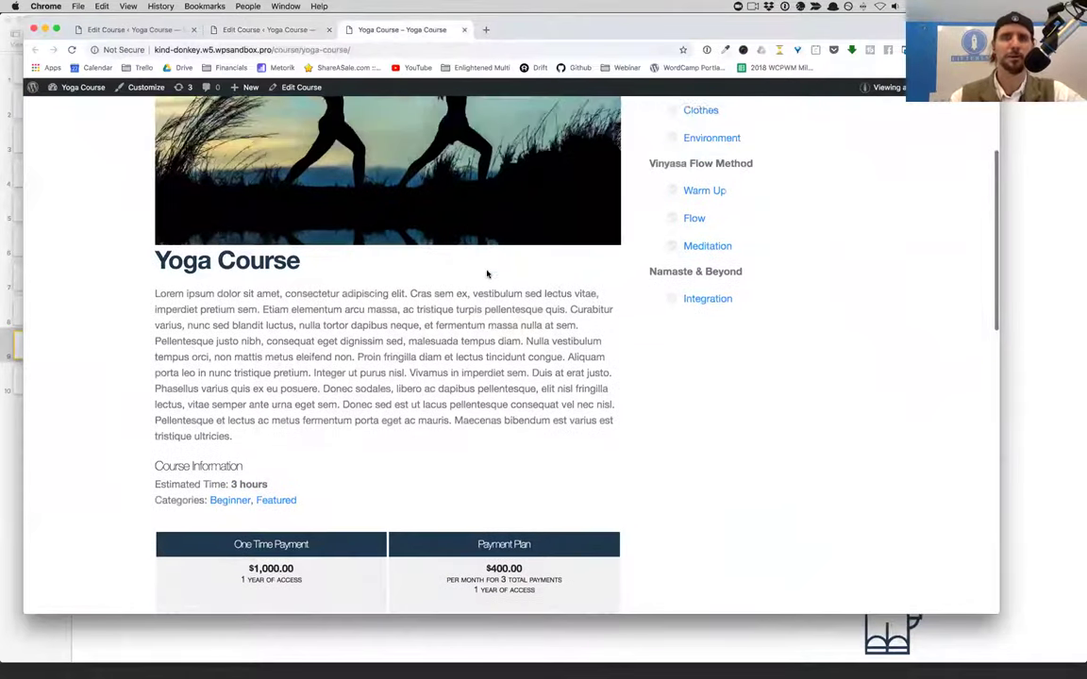
scroll(487, 274, up, 3)
scroll(487, 271, down, 4)
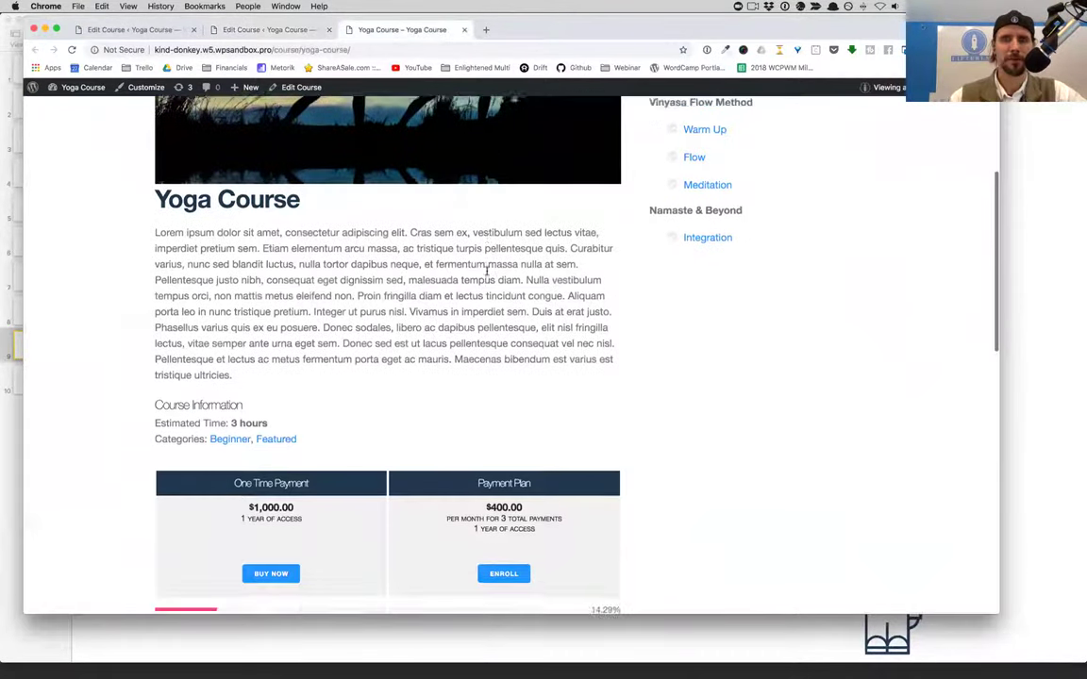
scroll(487, 272, down, 2)
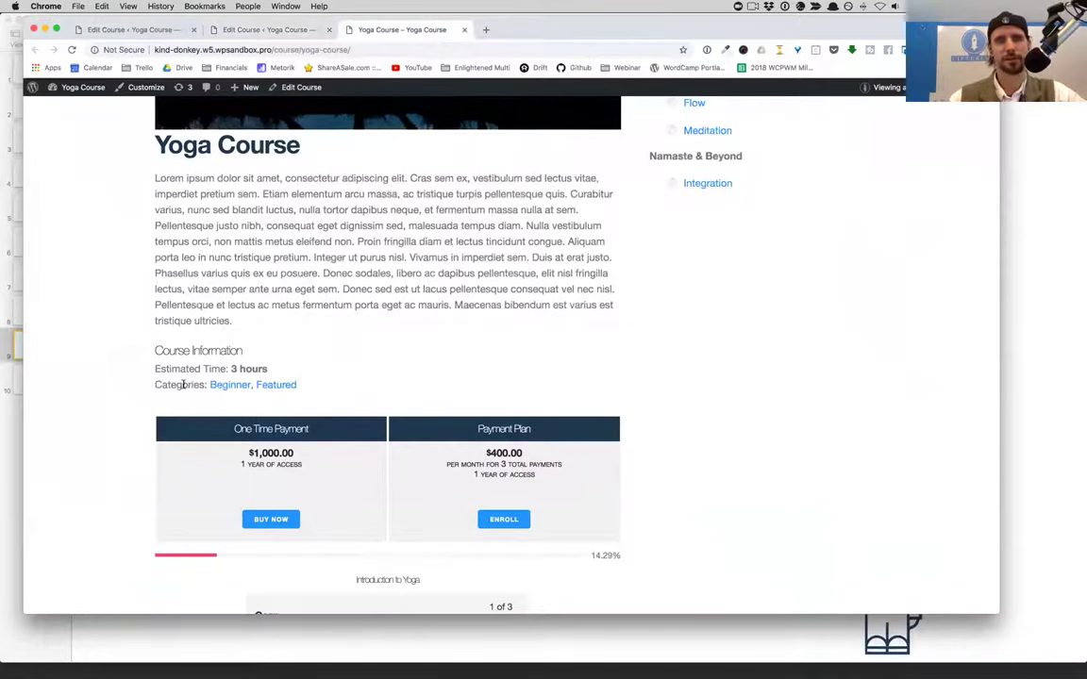
scroll(374, 157, down, 1)
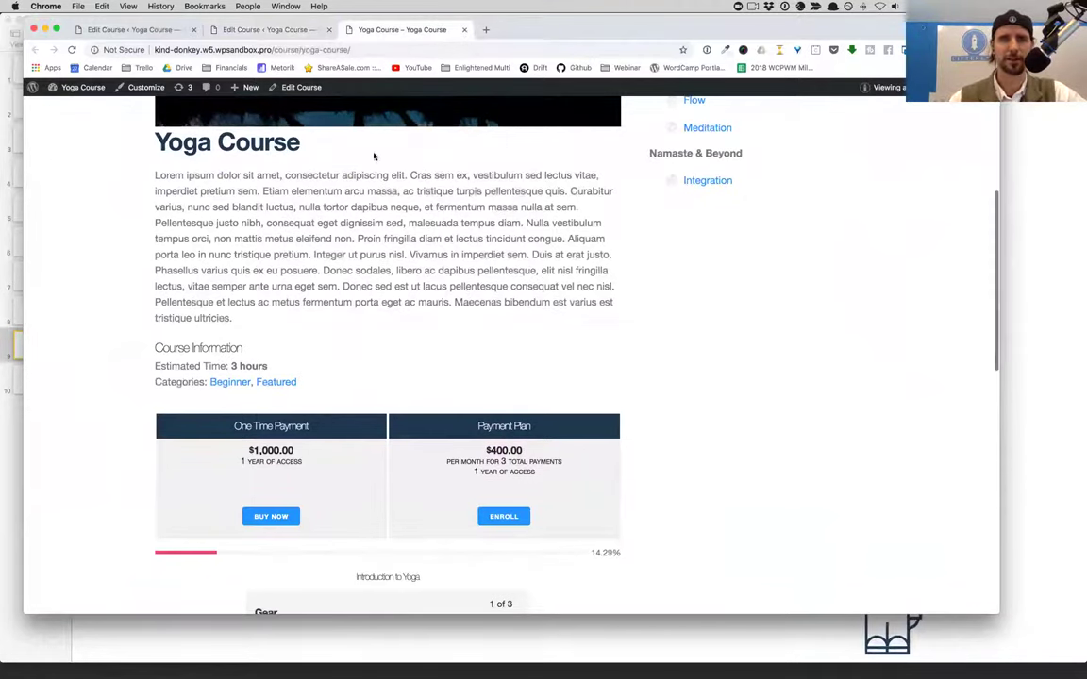
scroll(430, 318, down, 2)
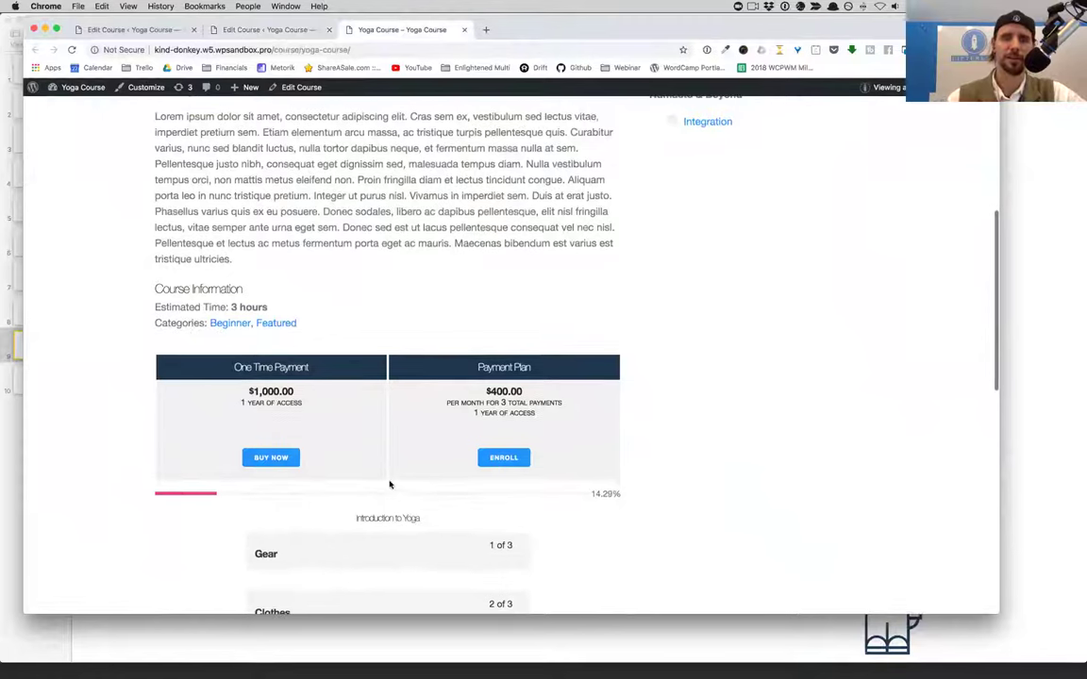
scroll(398, 484, up, 5)
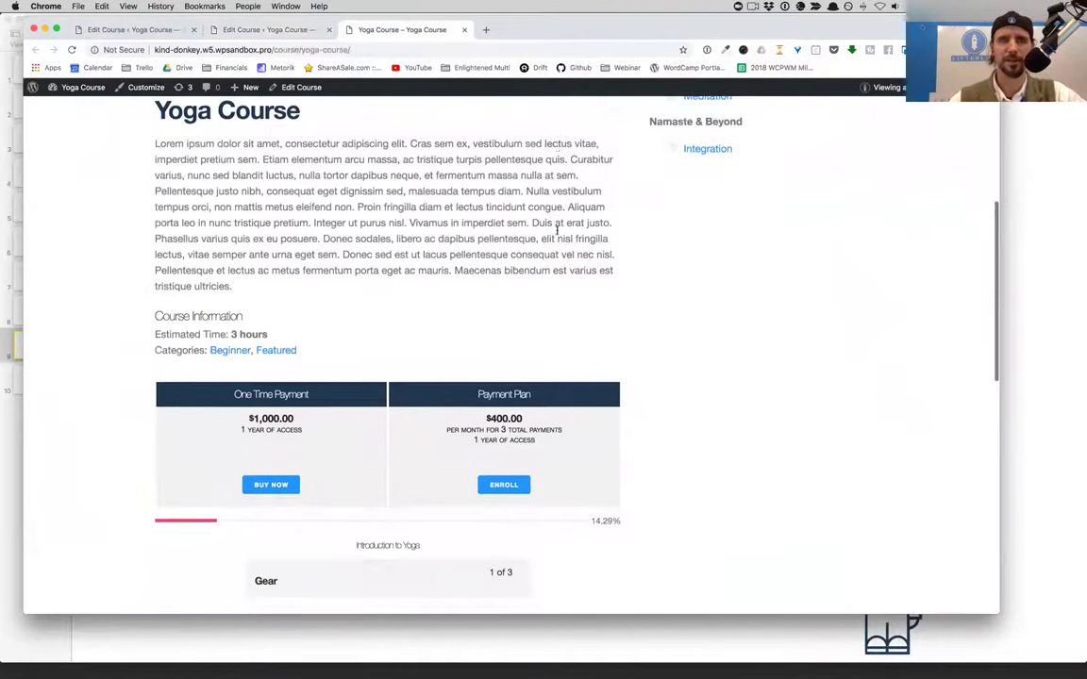
- Return to the course editor and look over the description paragraph's block settings and the course's document settings
click(247, 30)
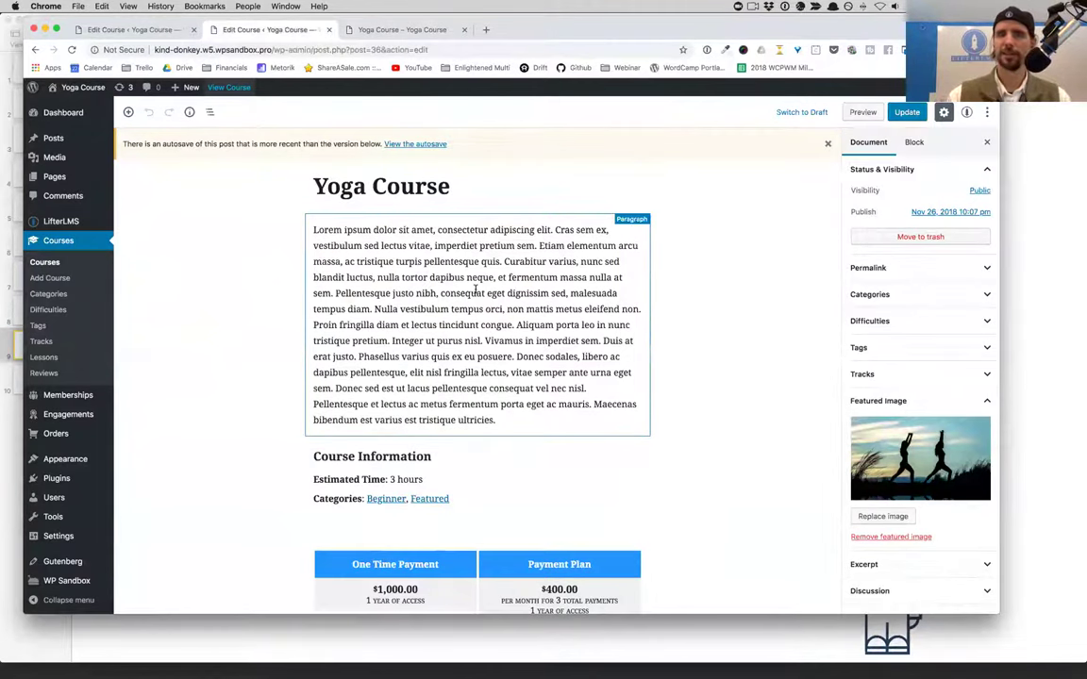
click(477, 292)
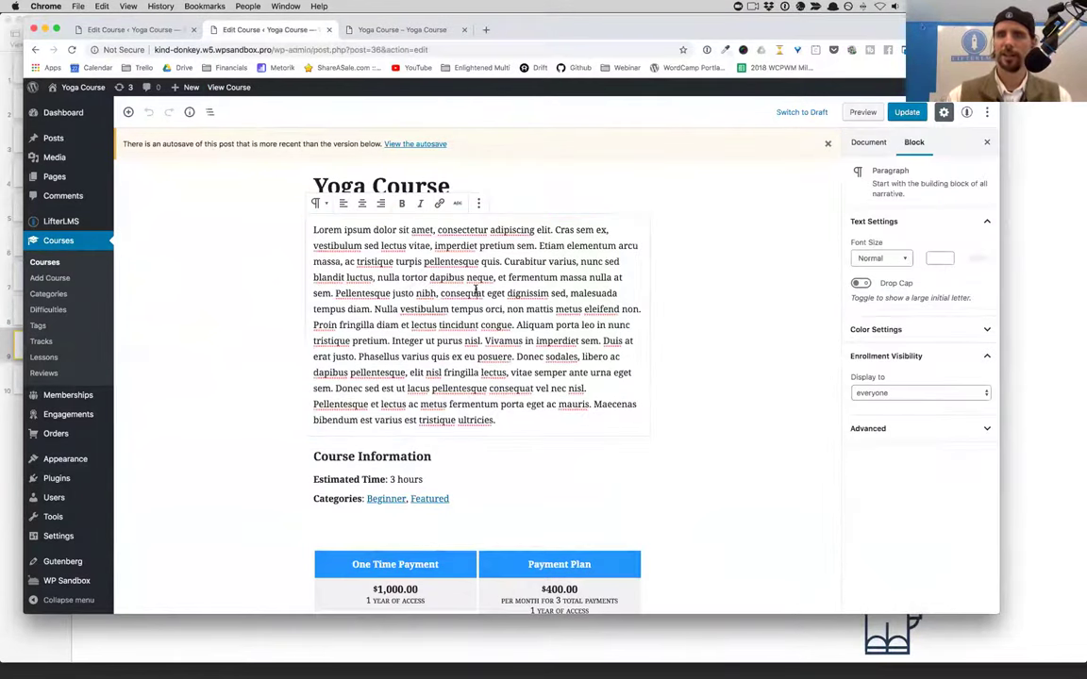
click(868, 142)
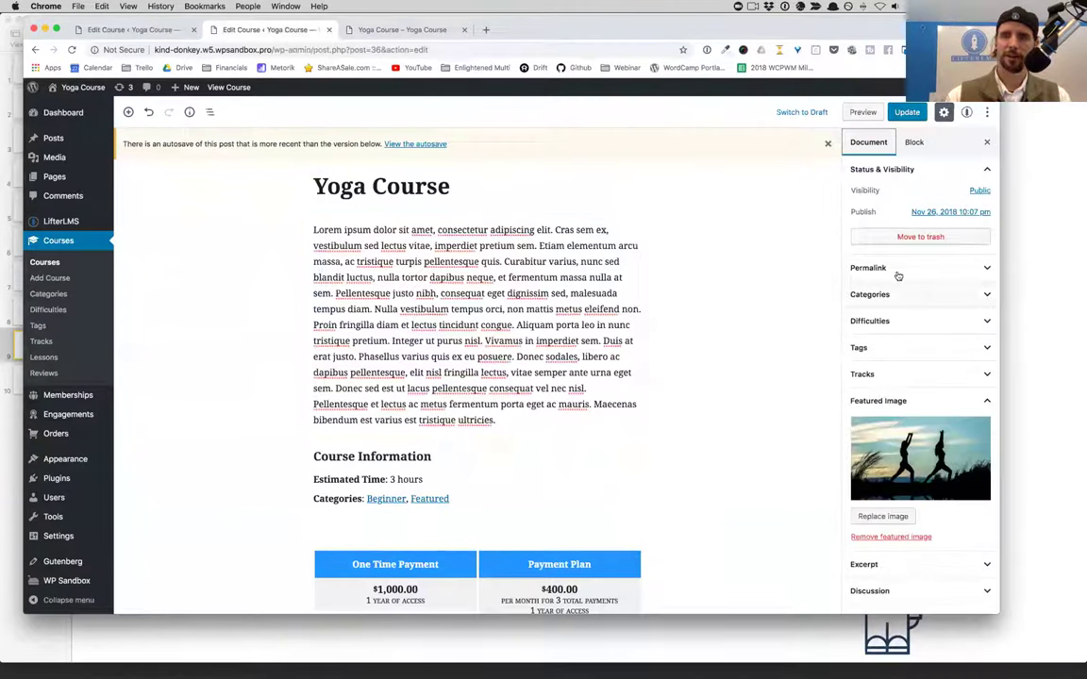
scroll(889, 425, down, 3)
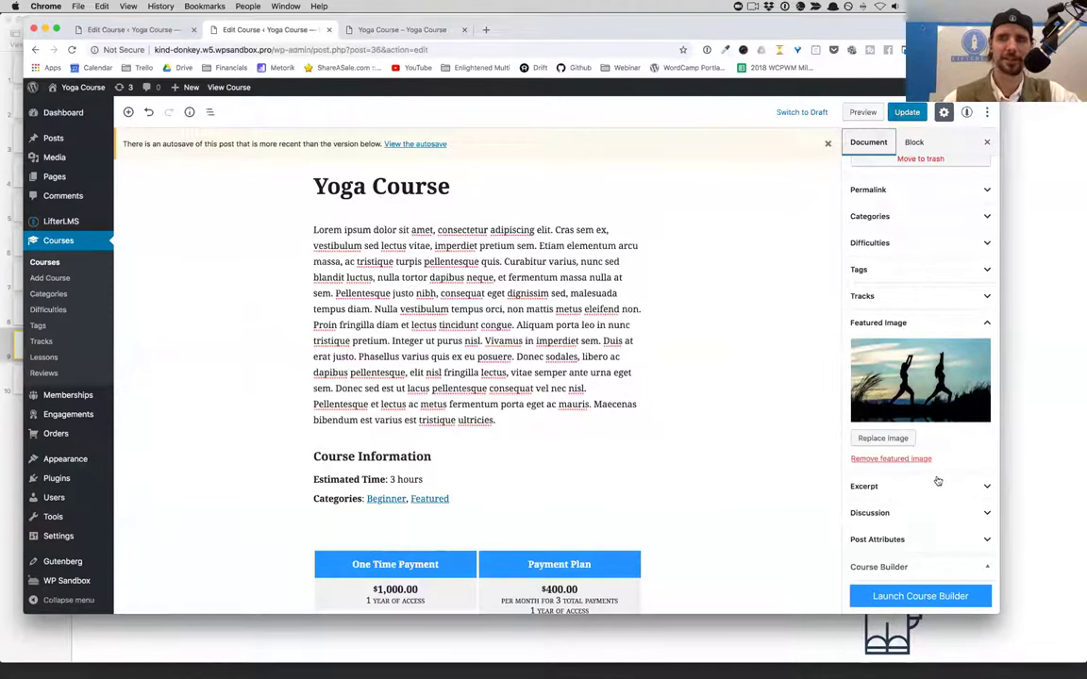
- Launch the Course Builder for the Yoga Course and expand all sections to show their lessons
click(910, 605)
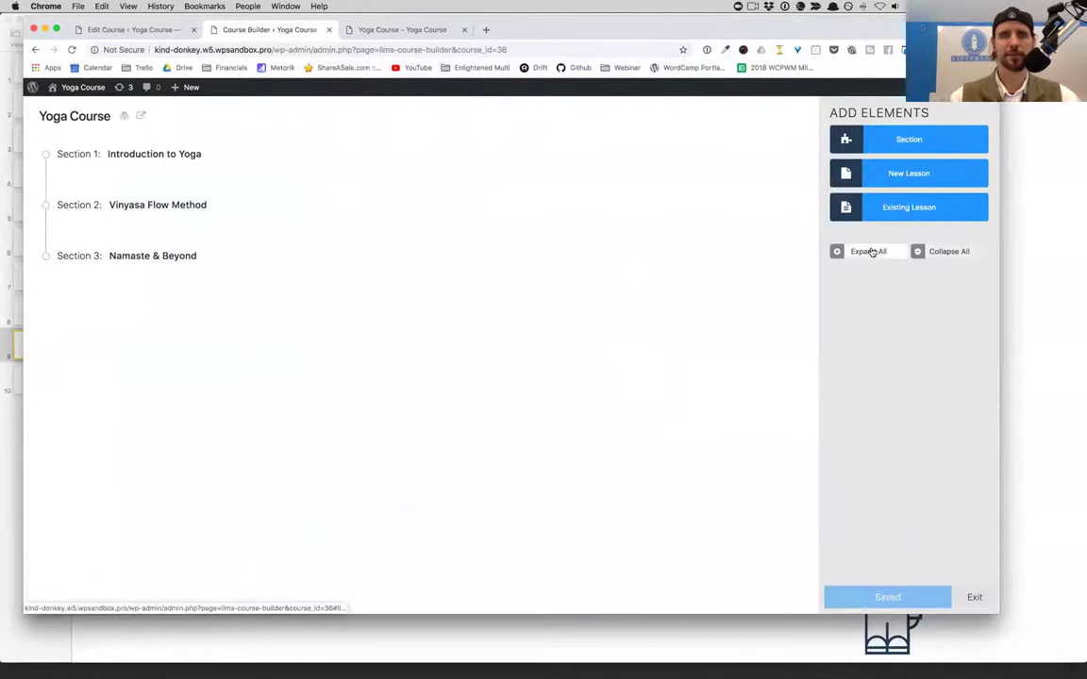
click(870, 252)
mouse_move(43, 157)
mouse_down()
mouse_move(54, 251)
mouse_move(39, 171)
mouse_up()
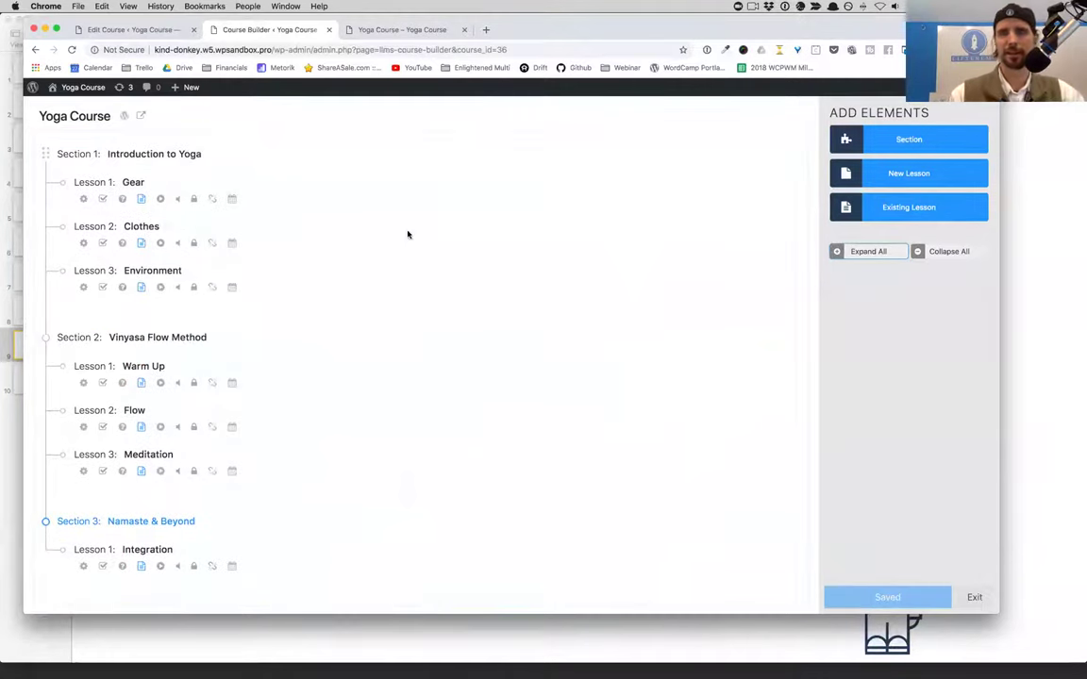
- Add a new lesson to the Namaste & Beyond section and save the changes in the Course Builder
click(878, 175)
scroll(515, 323, down, 1)
scroll(514, 323, up, 1)
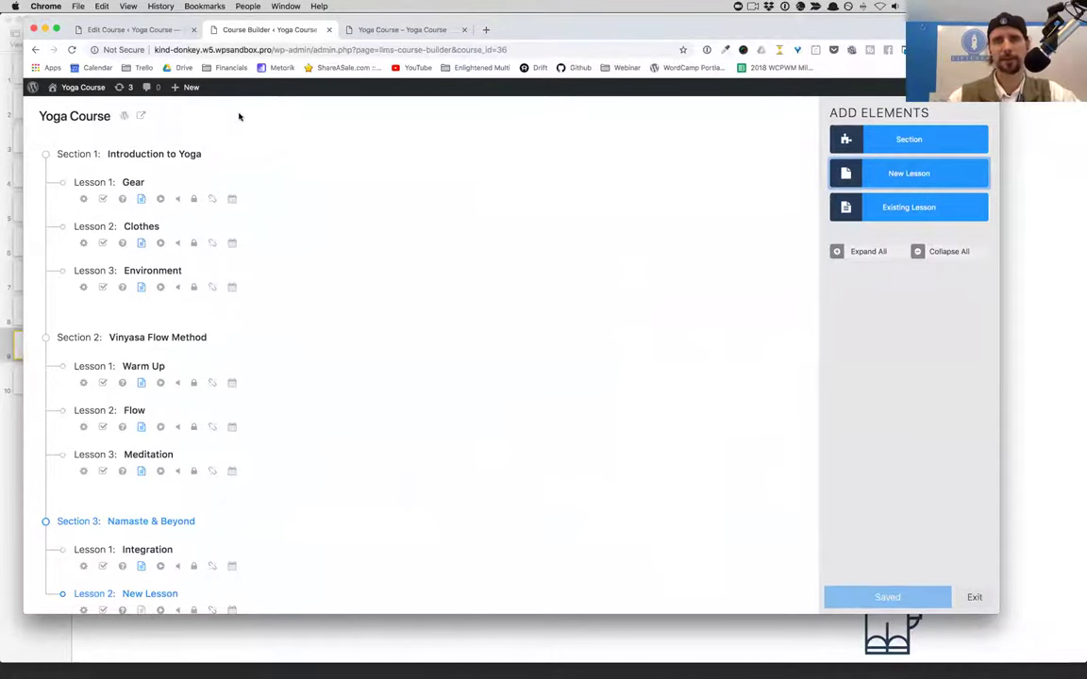
click(124, 116)
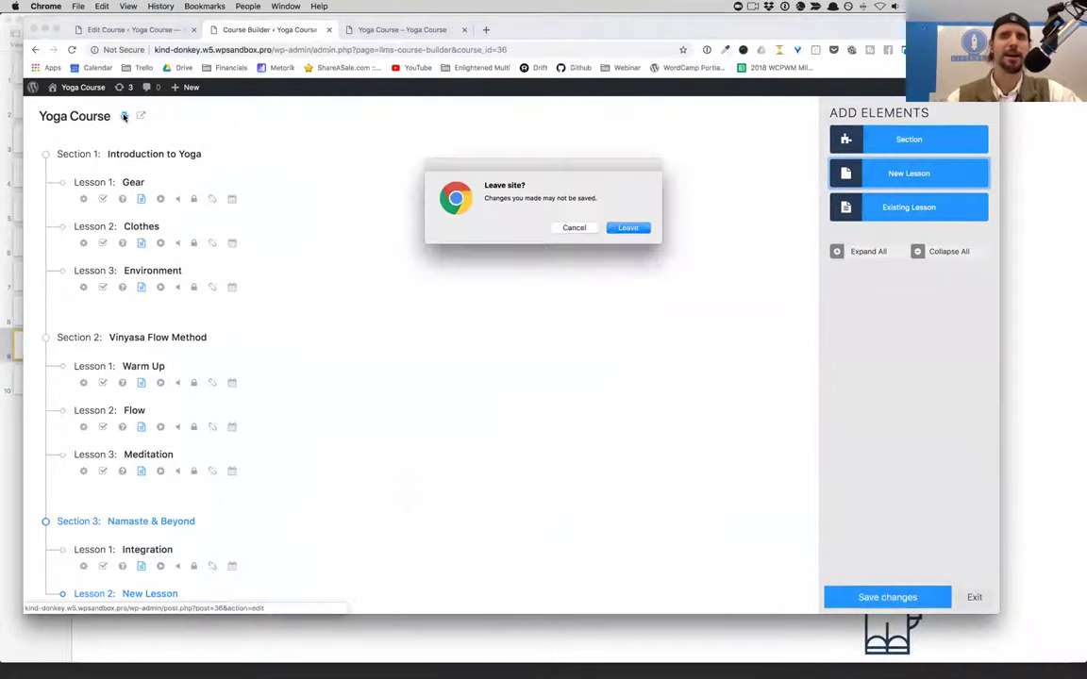
click(571, 229)
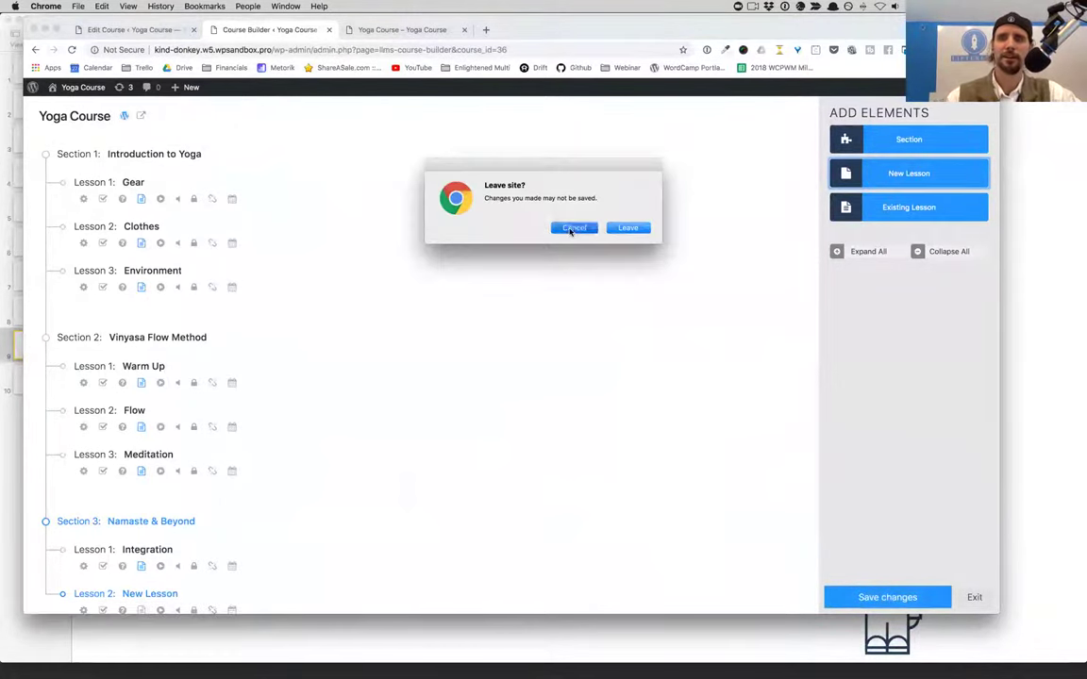
click(862, 597)
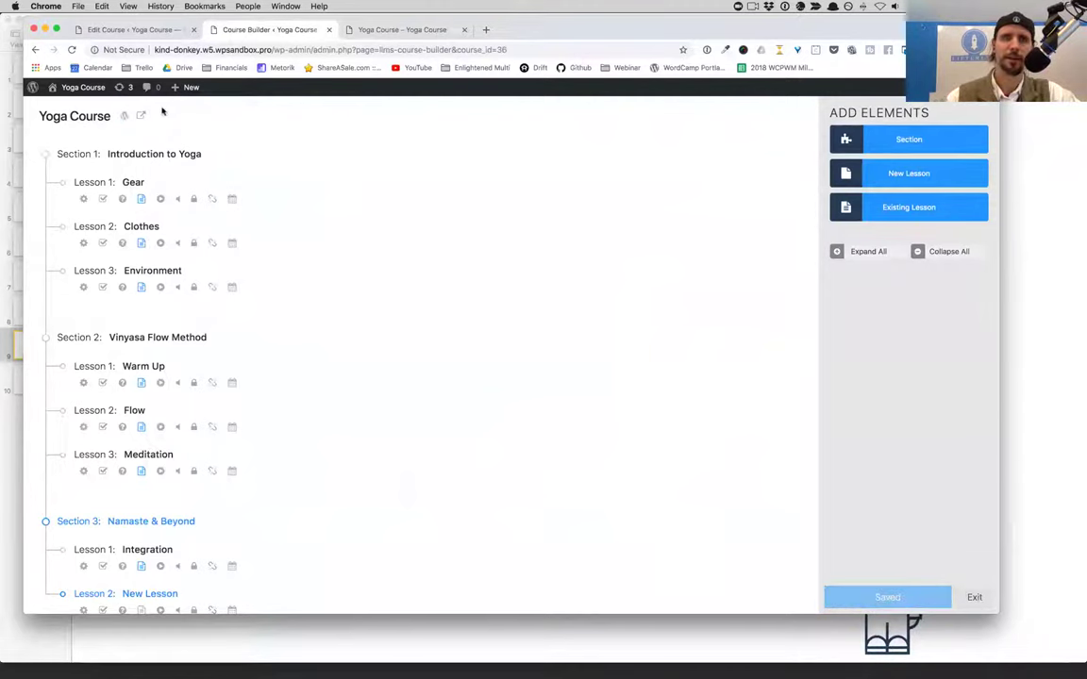
- Return to the course editor, open the block library and compare its LifterLMS course blocks with the blocks in the Yoga Course
click(126, 117)
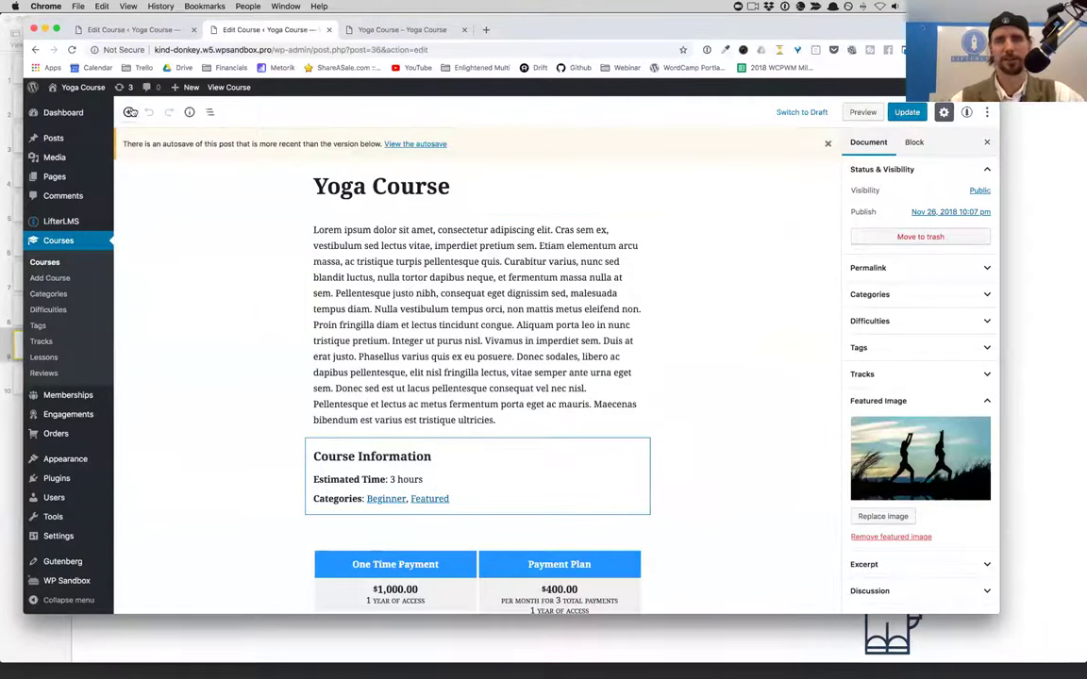
click(132, 113)
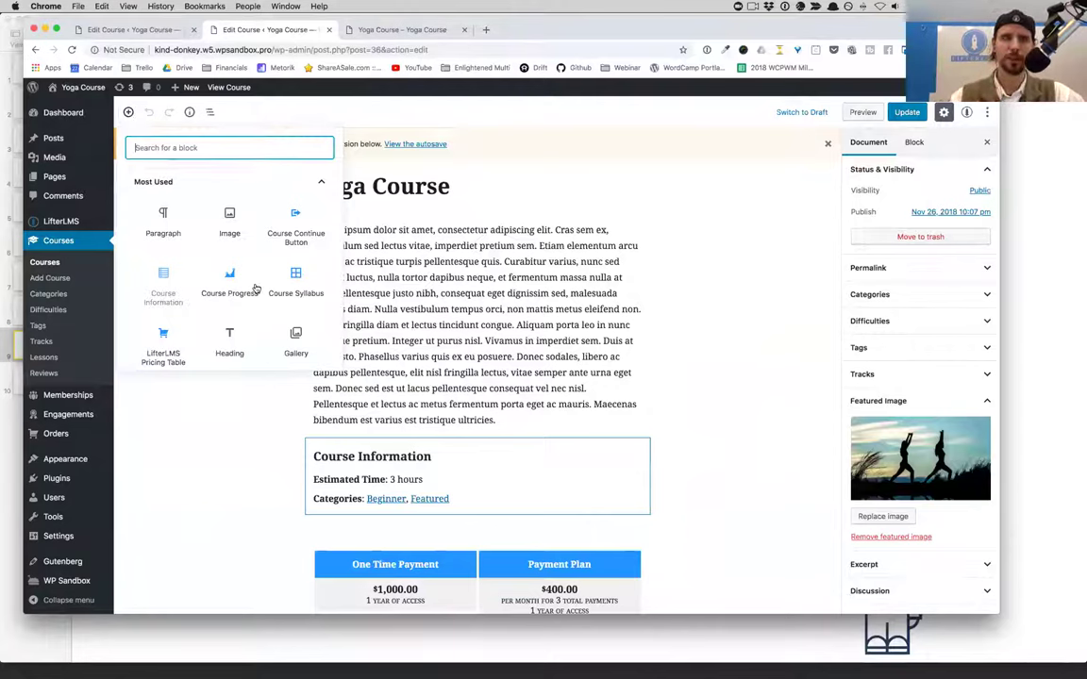
scroll(257, 286, down, 1)
scroll(254, 288, up, 1)
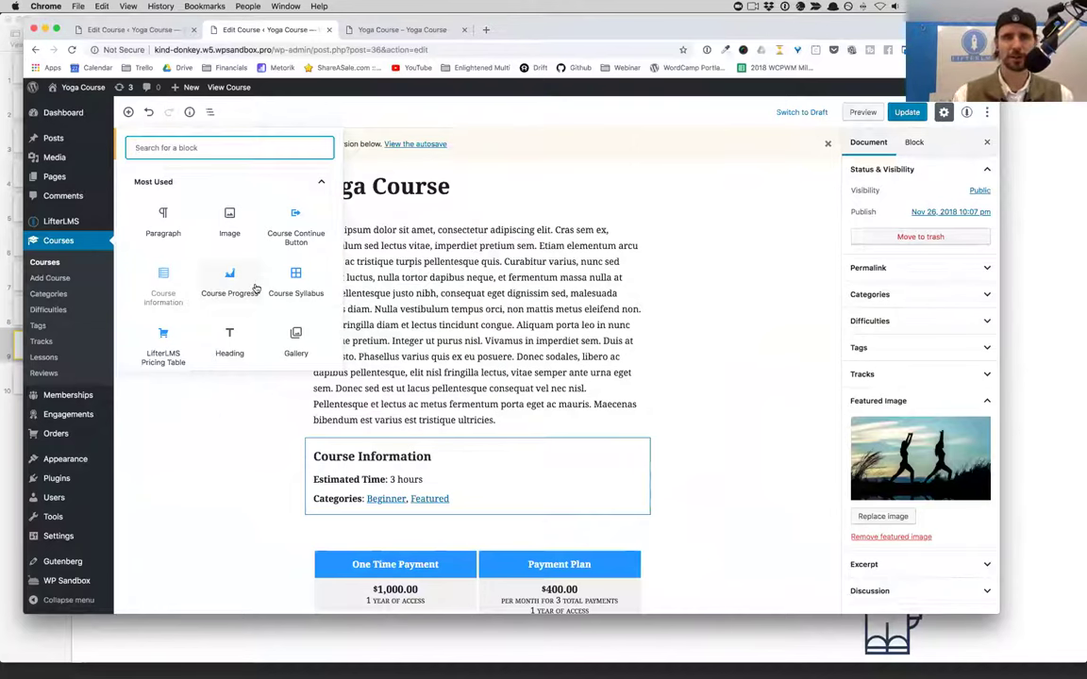
scroll(254, 288, down, 2)
scroll(255, 287, up, 2)
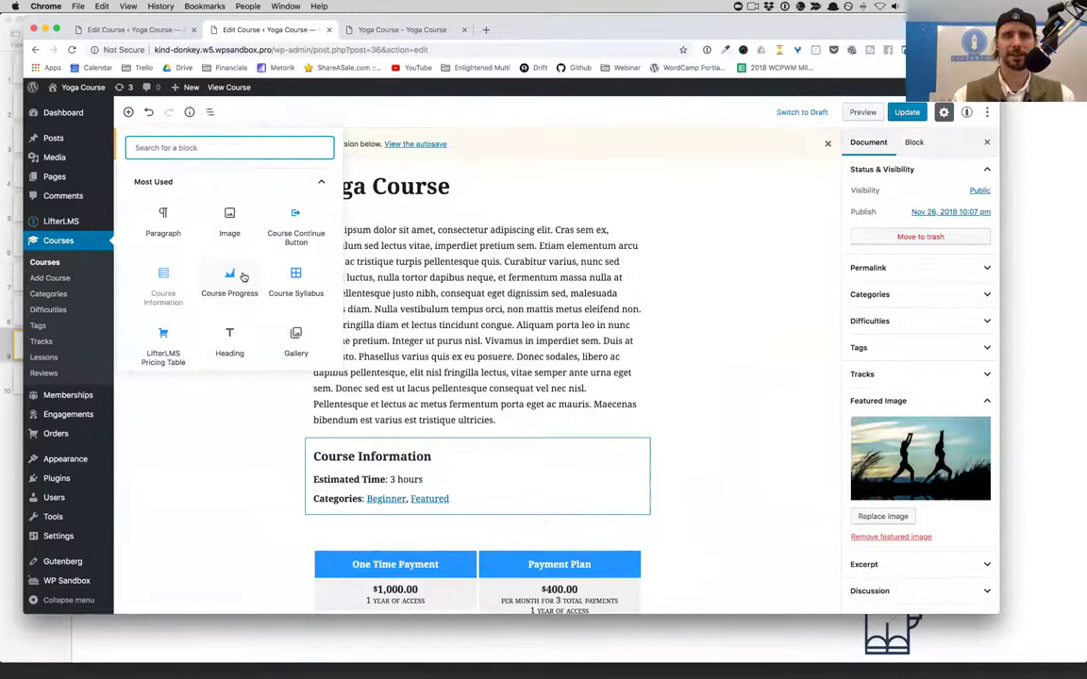
scroll(422, 364, down, 4)
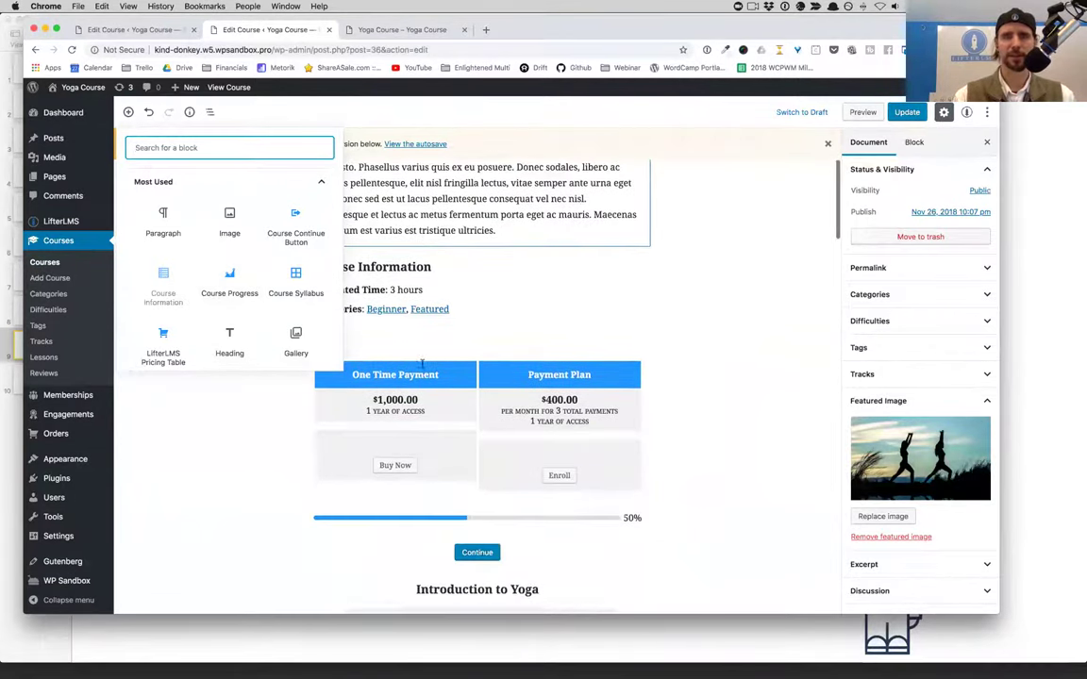
scroll(422, 363, up, 4)
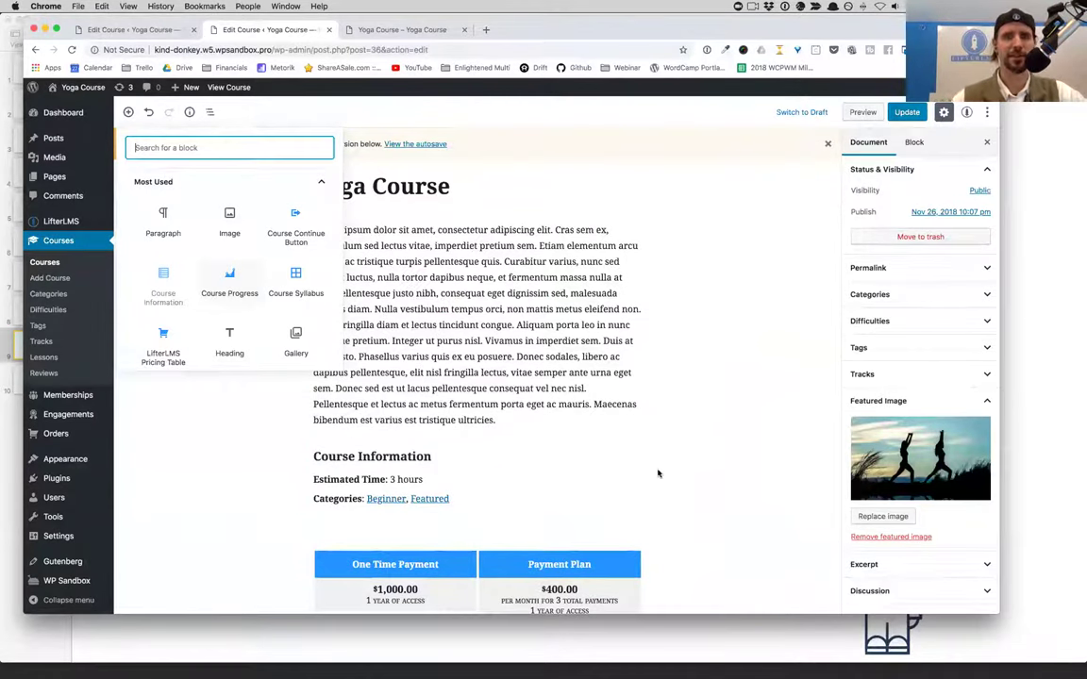
scroll(656, 472, down, 1)
scroll(656, 472, up, 1)
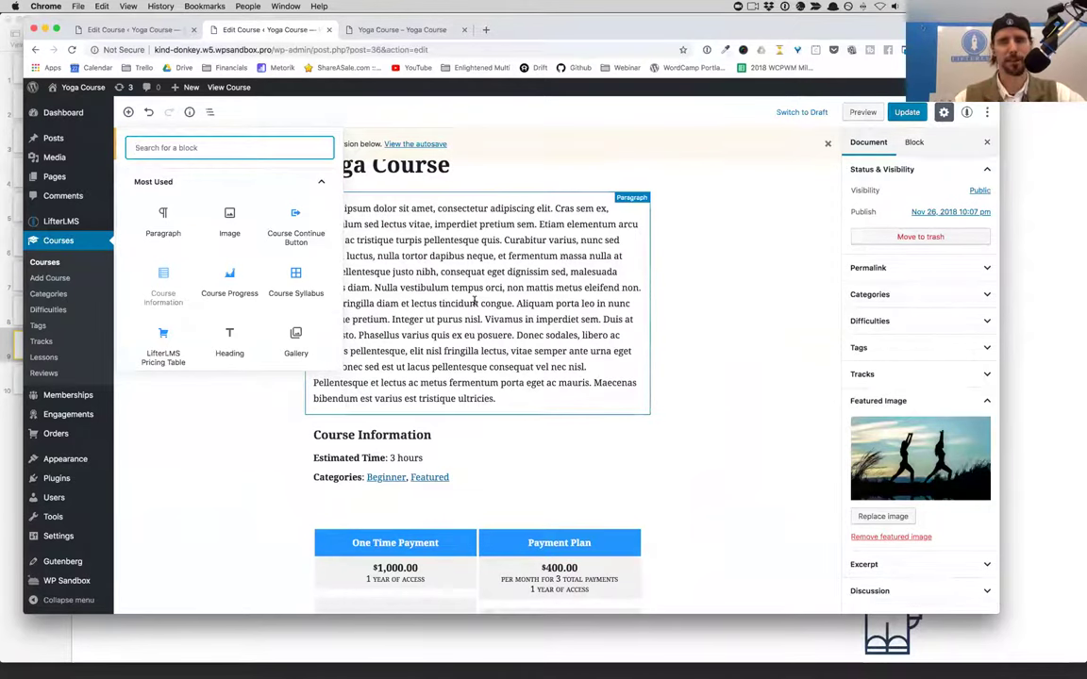
scroll(747, 414, down, 3)
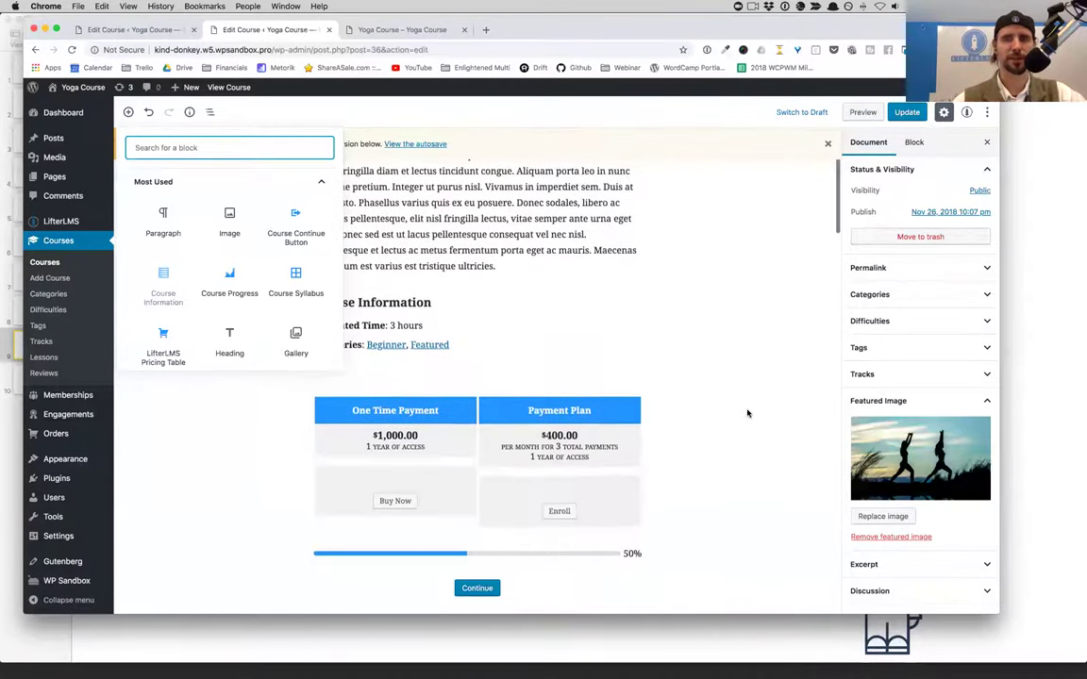
scroll(747, 413, up, 4)
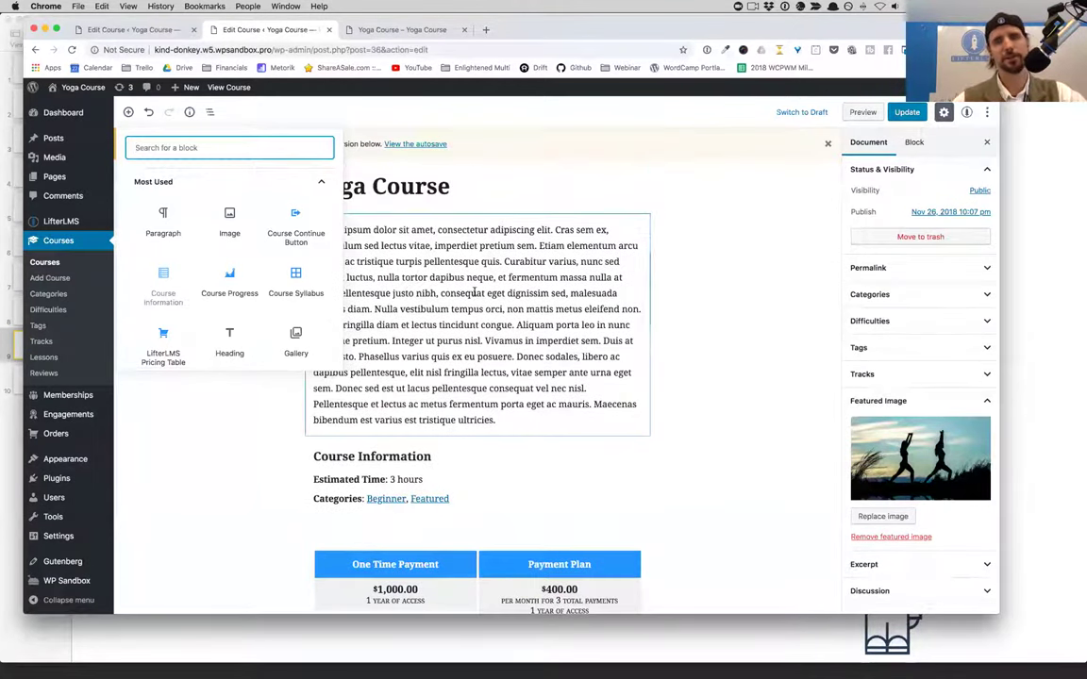
scroll(511, 497, down, 4)
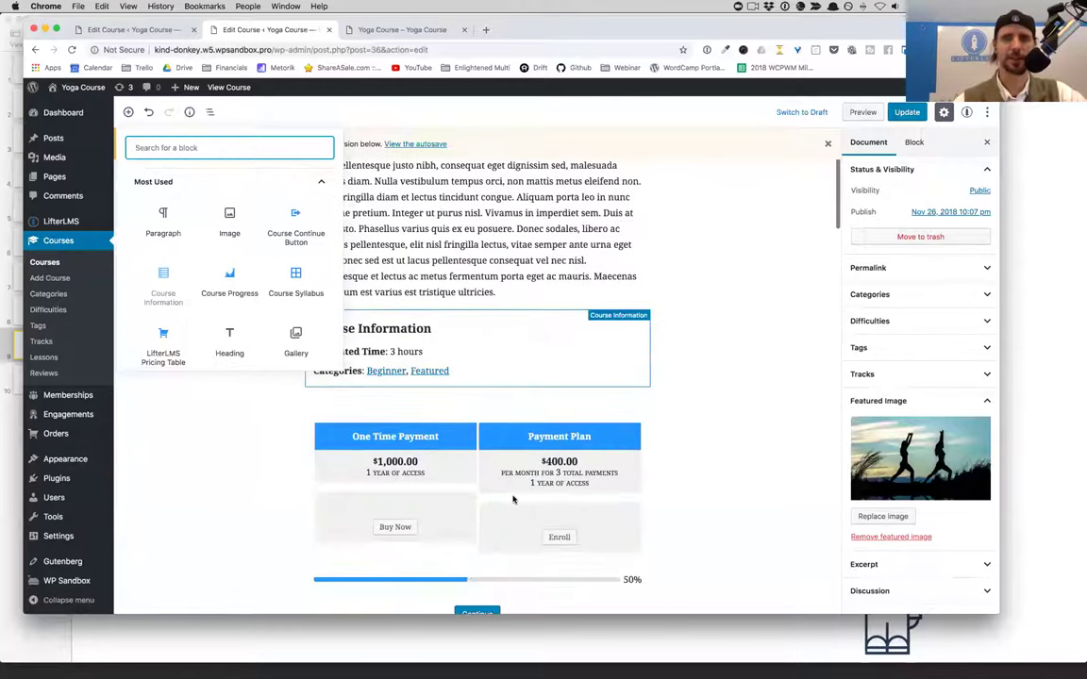
scroll(565, 556, down, 1)
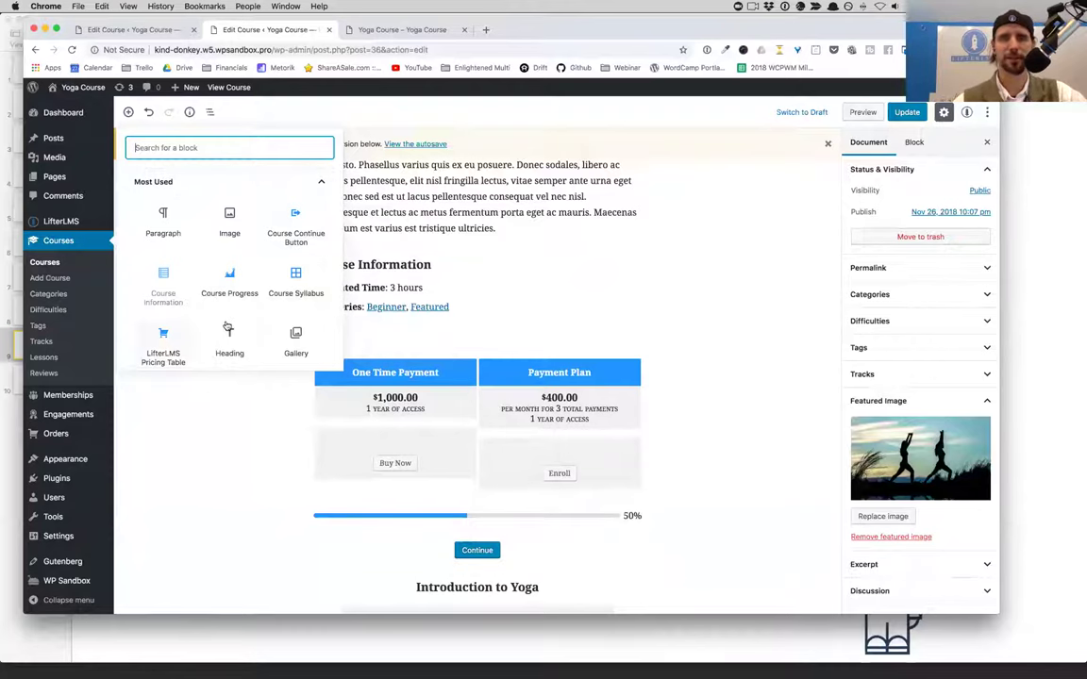
scroll(808, 292, up, 3)
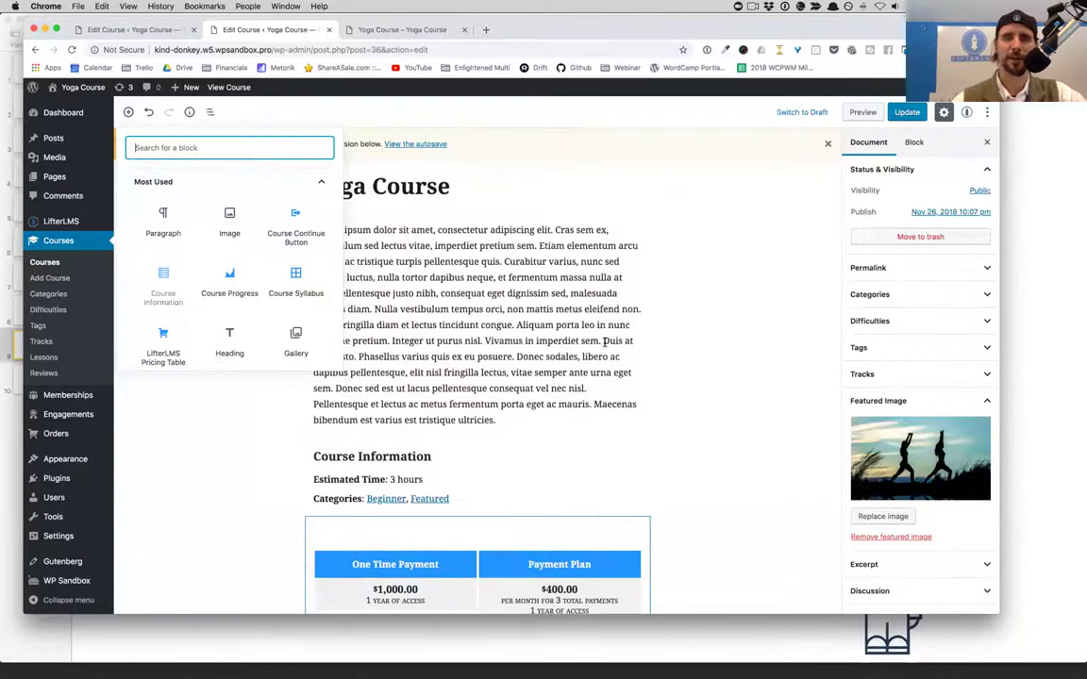
- Try the h3 and h2 title headline sizes on the Course Information block, set it to h1, and review the block's remaining options
click(469, 486)
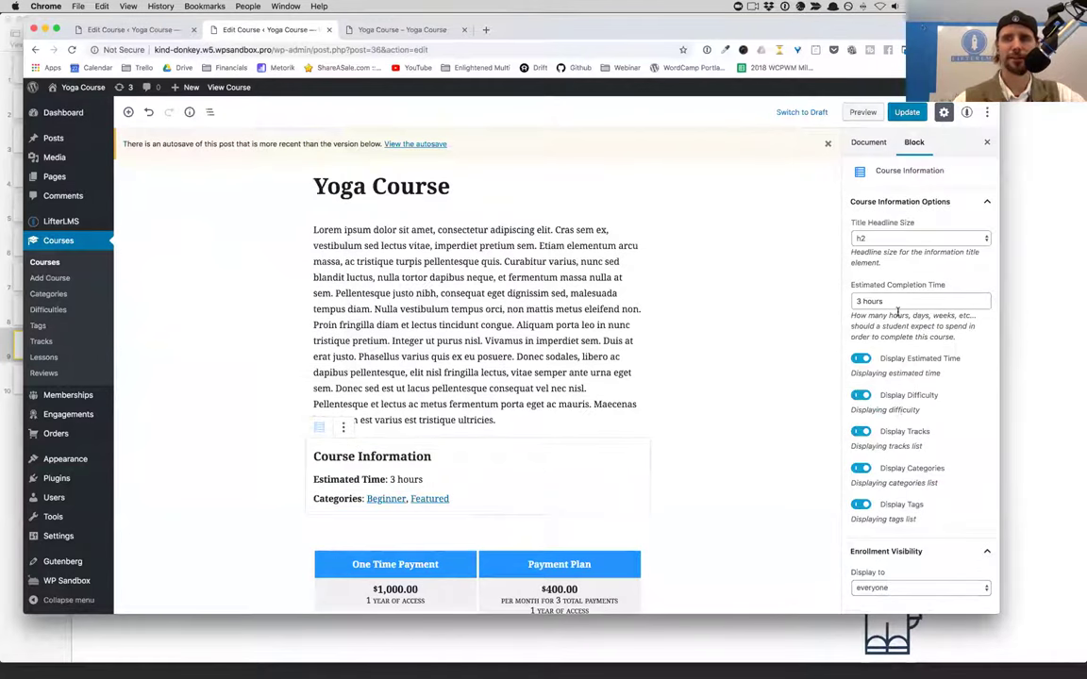
scroll(904, 434, down, 1)
scroll(904, 433, up, 1)
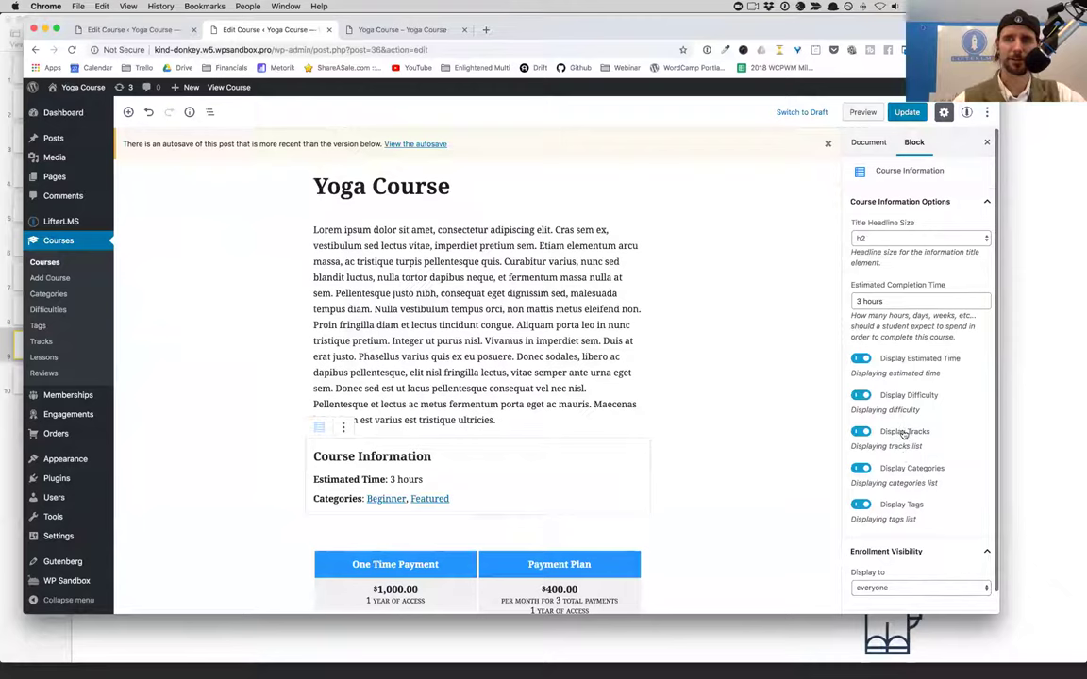
click(898, 242)
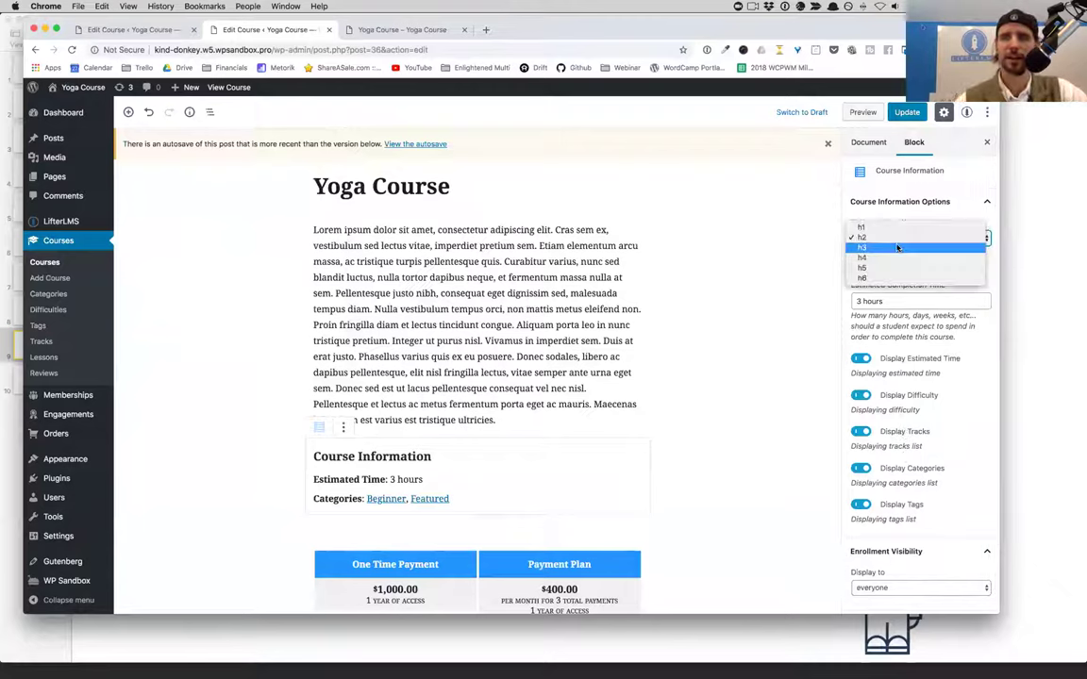
click(897, 247)
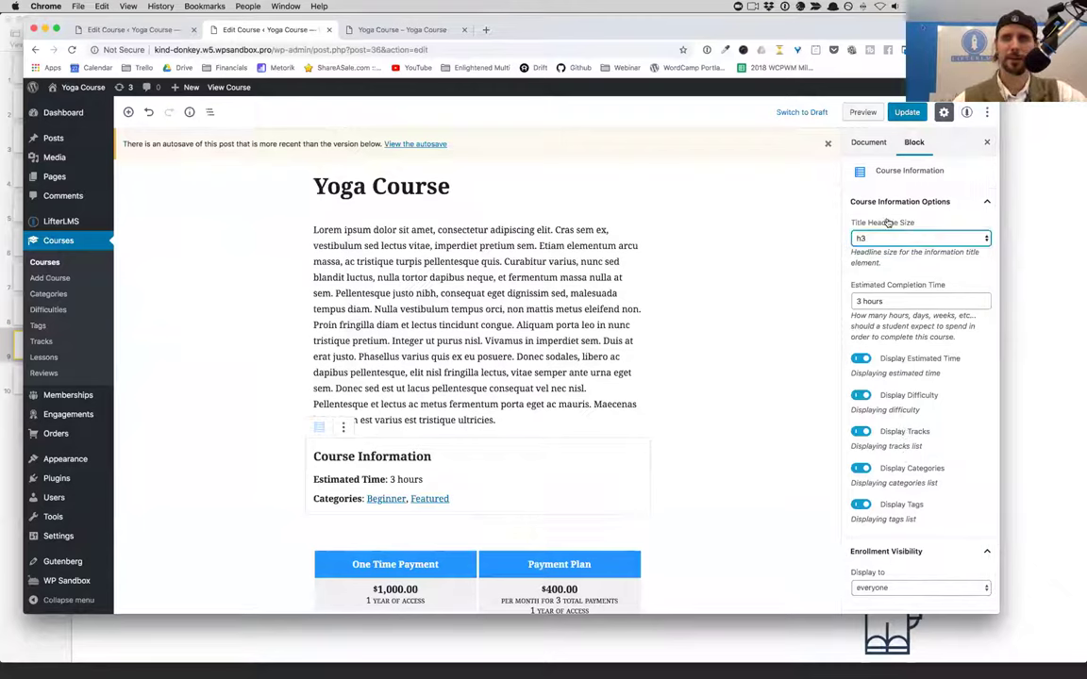
click(883, 238)
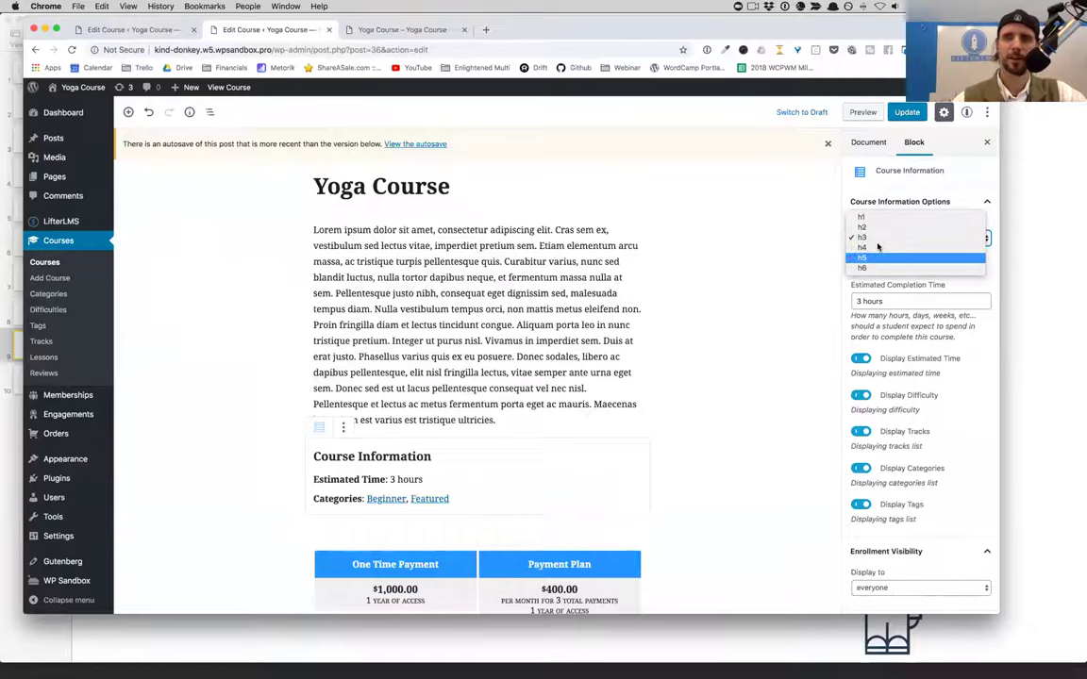
click(887, 228)
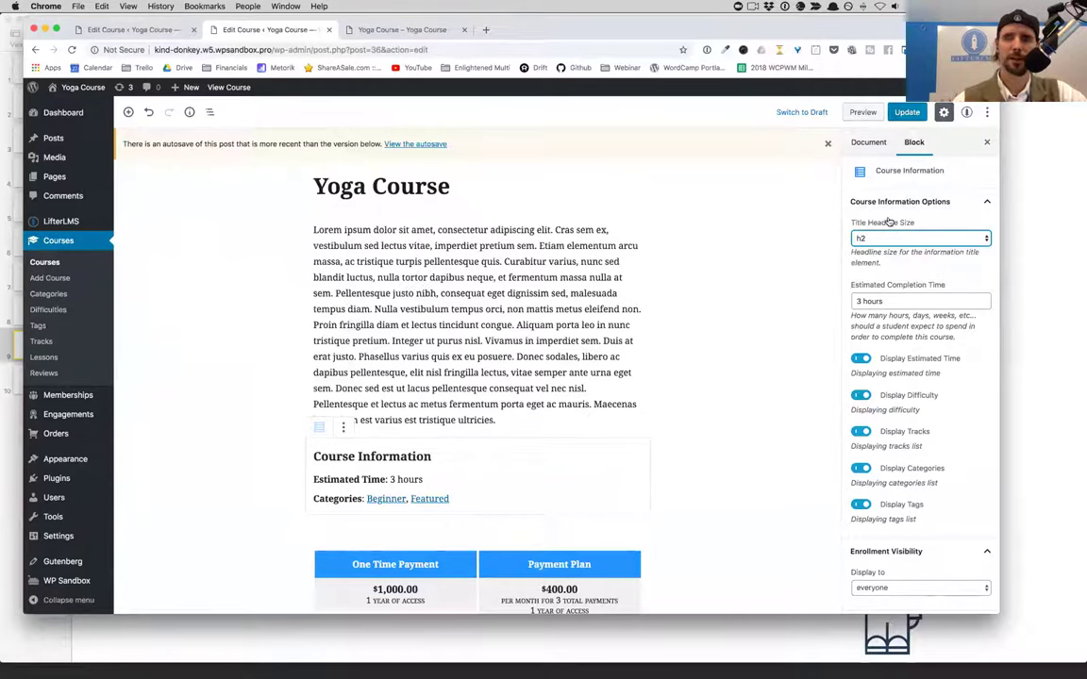
click(888, 236)
click(887, 236)
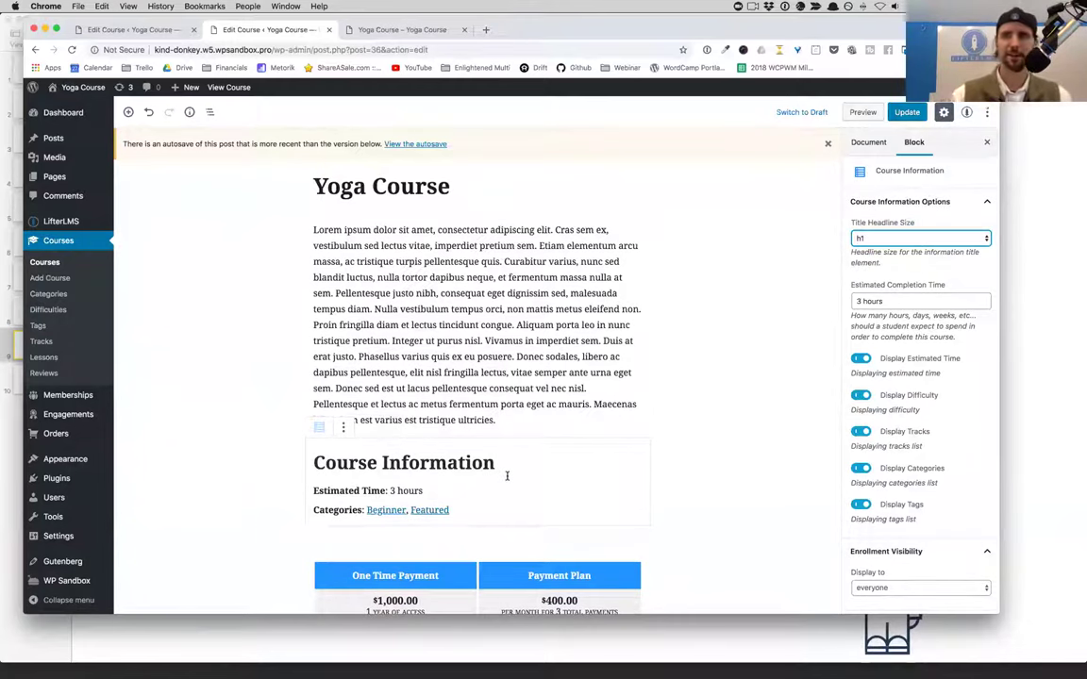
click(895, 303)
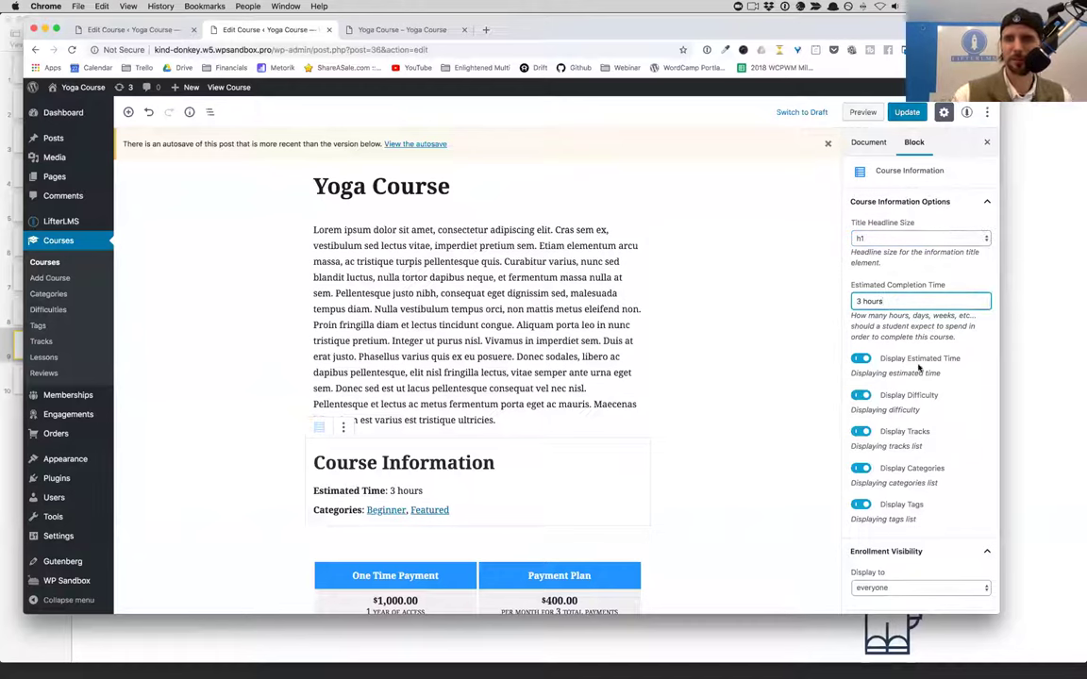
scroll(919, 368, down, 1)
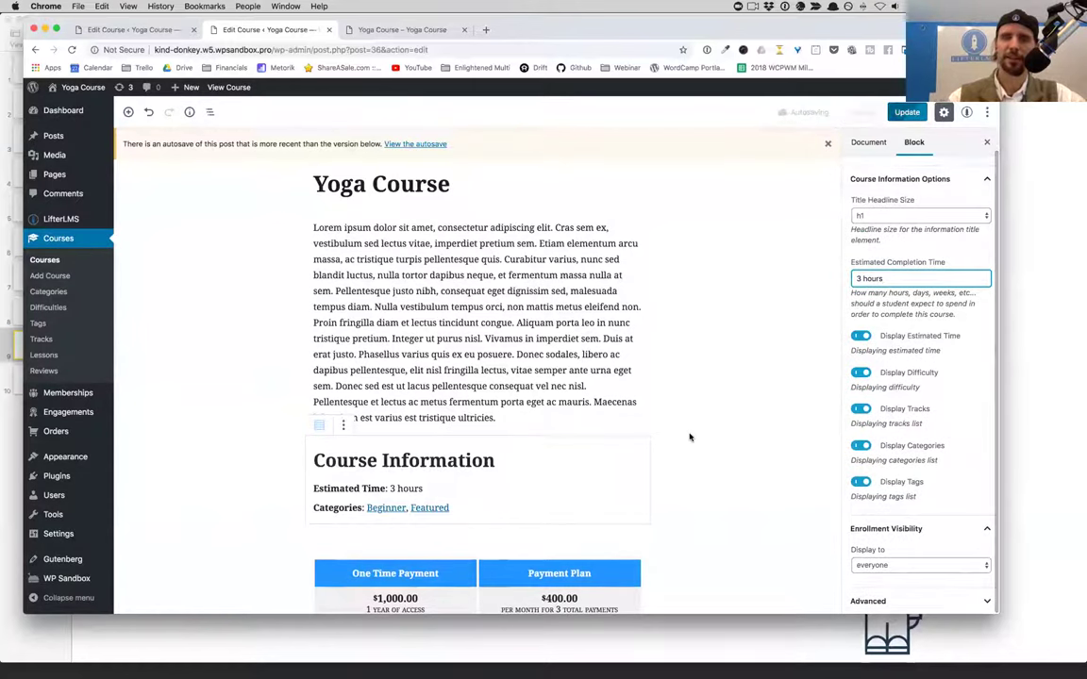
- Select the Course Syllabus block and show its block settings, cancelling any attempt to leave the course editor
scroll(689, 436, down, 1)
scroll(689, 437, down, 3)
scroll(689, 435, down, 9)
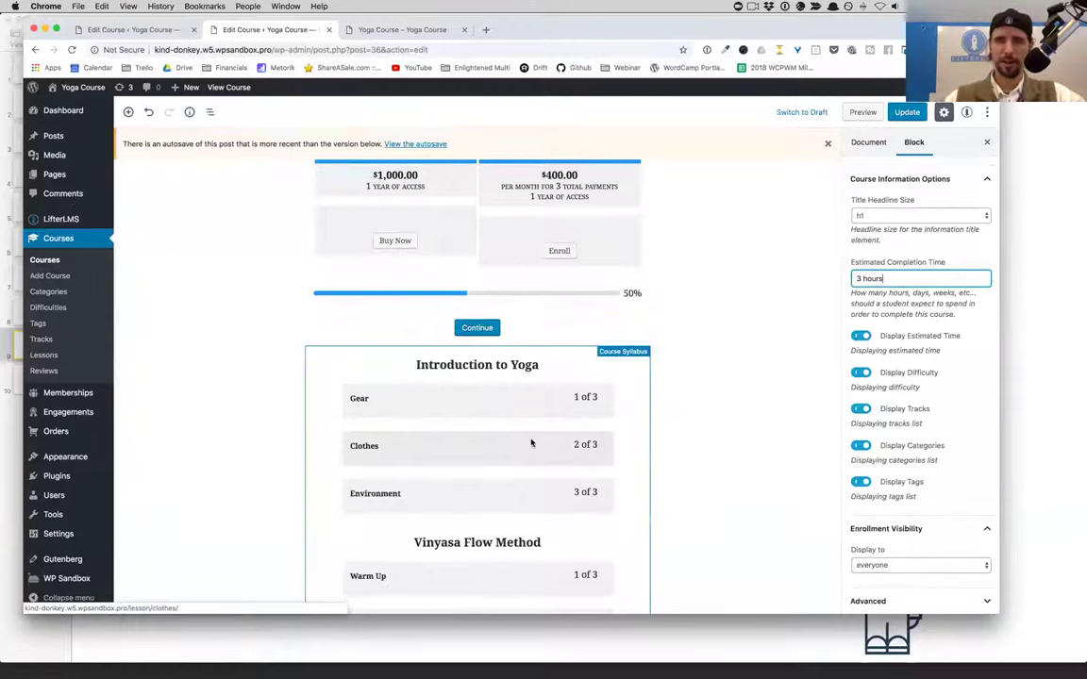
click(532, 443)
click(573, 228)
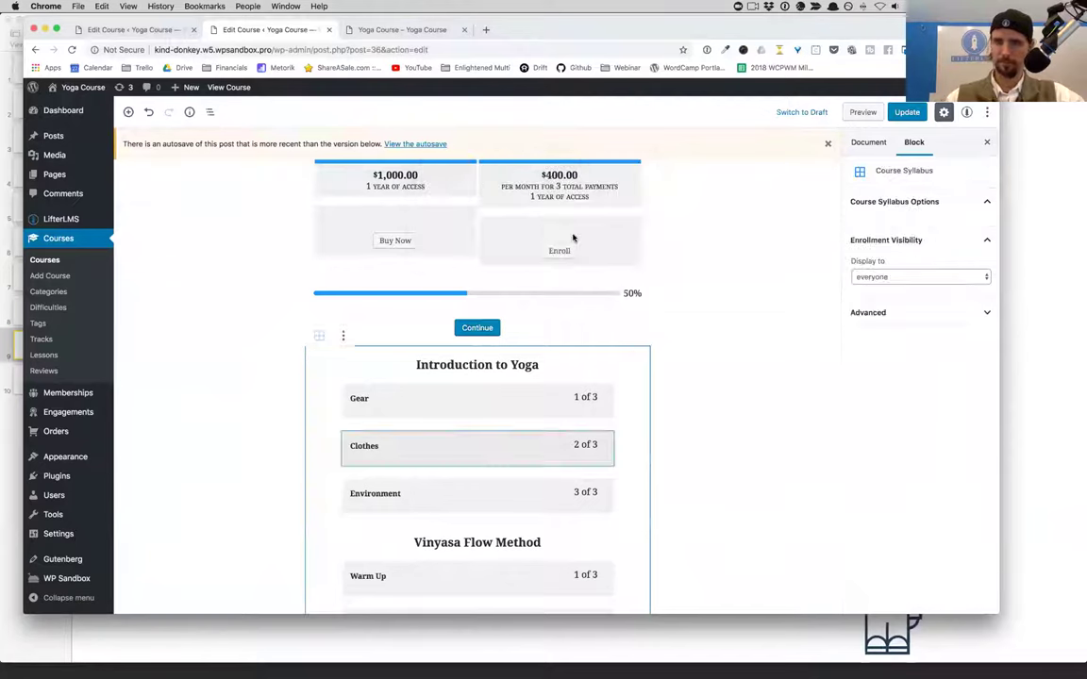
scroll(574, 241, up, 5)
scroll(712, 283, up, 3)
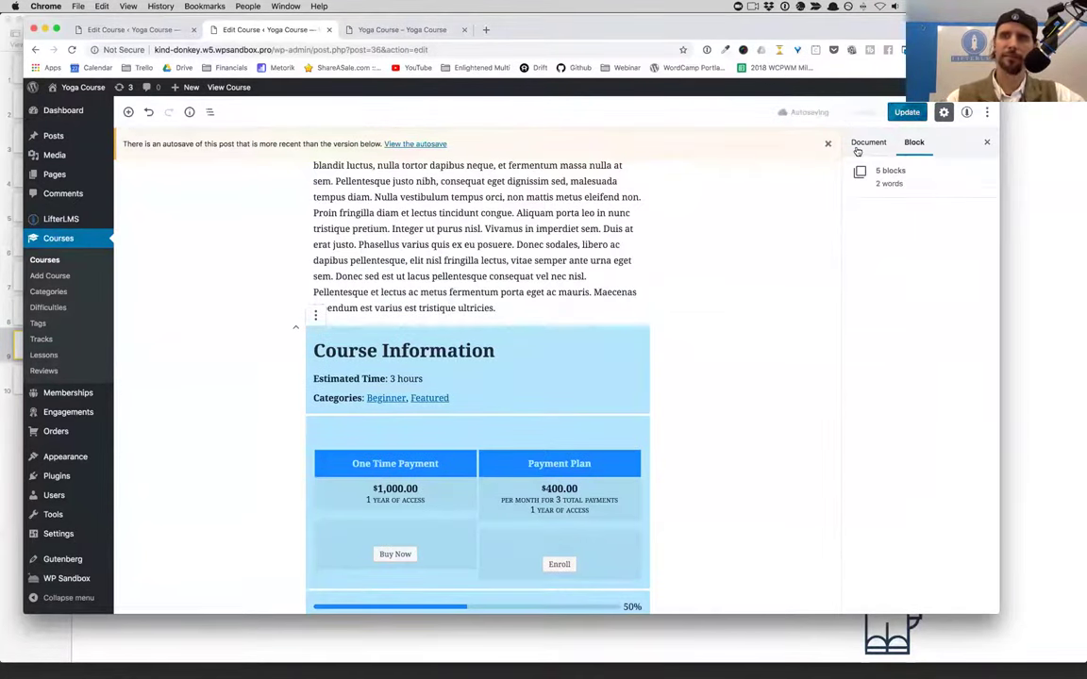
click(769, 124)
scroll(545, 478, down, 8)
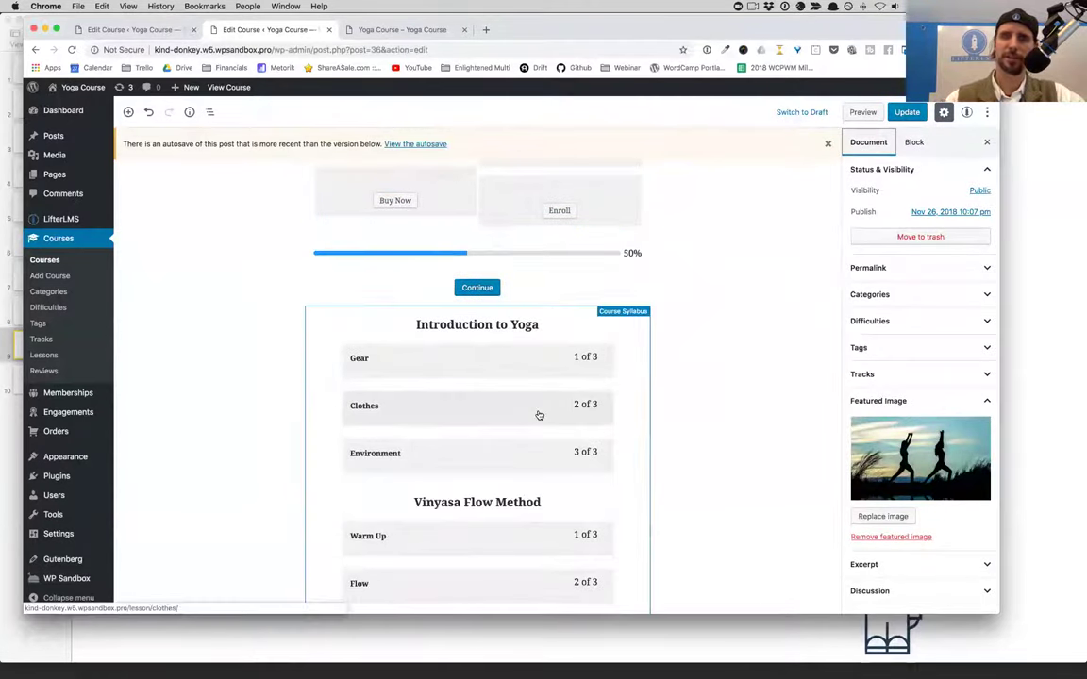
key(super+r)
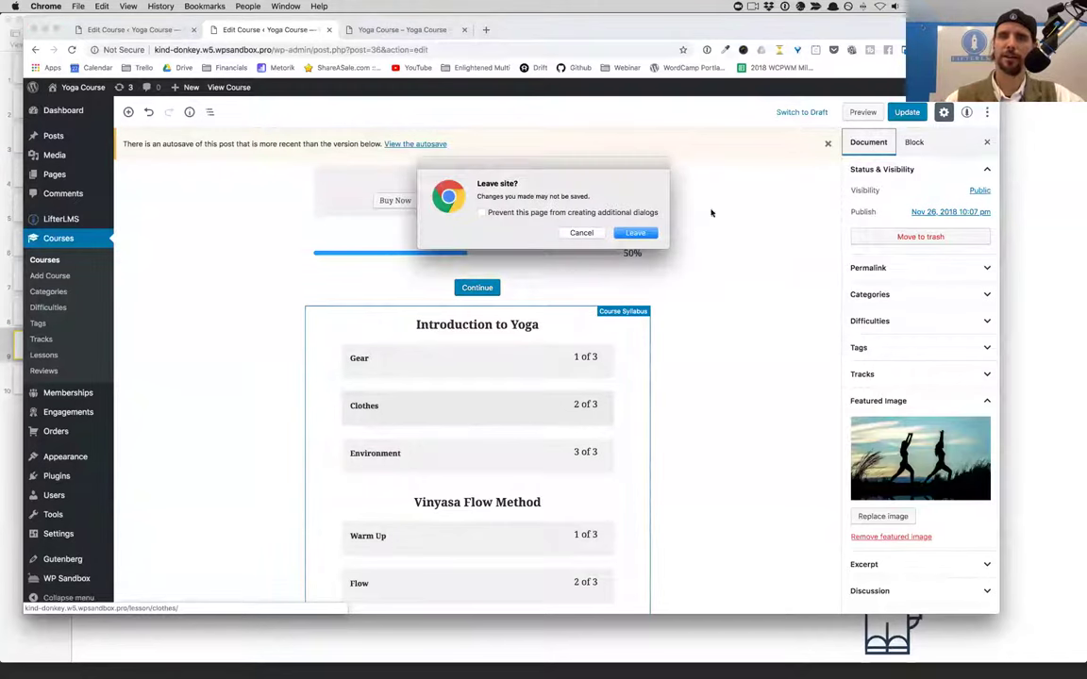
click(581, 233)
click(914, 142)
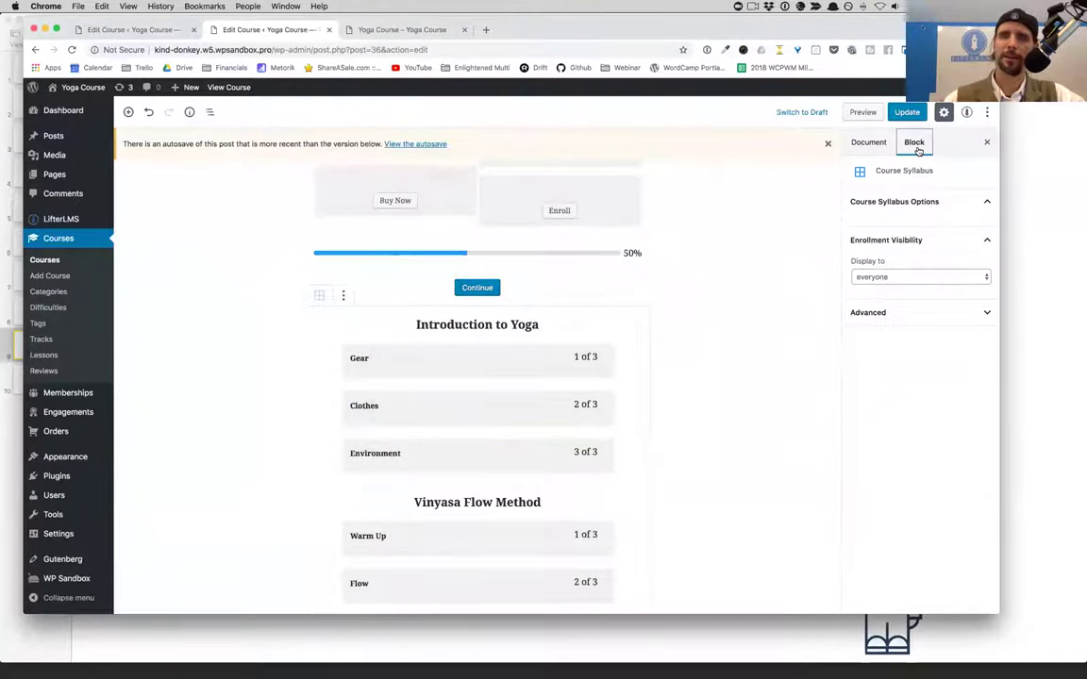
click(590, 401)
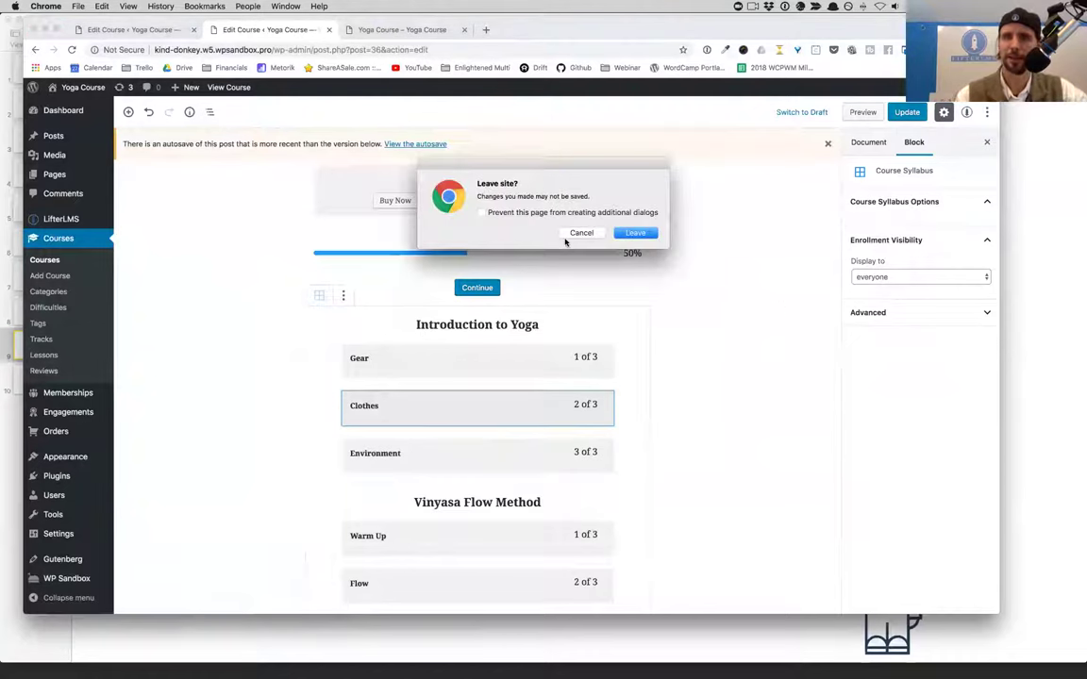
click(575, 228)
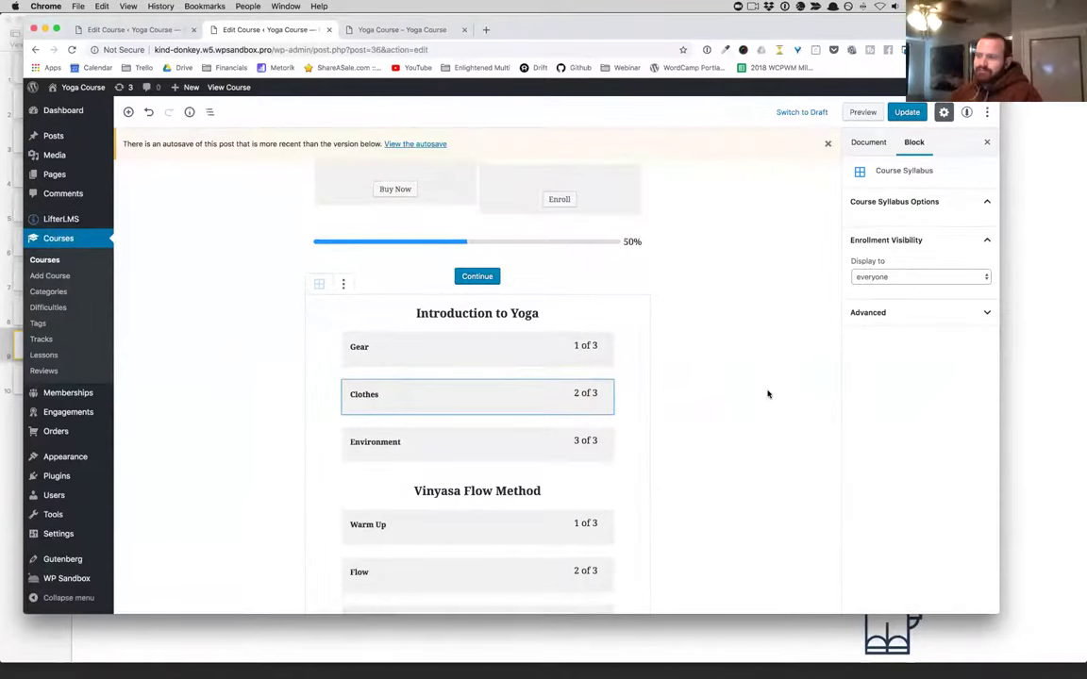
- Display the Course Syllabus block to enrolled users only, trying "in all of the selected courses or memberships" before choosing "in any course"
scroll(768, 395, up, 2)
scroll(768, 394, down, 2)
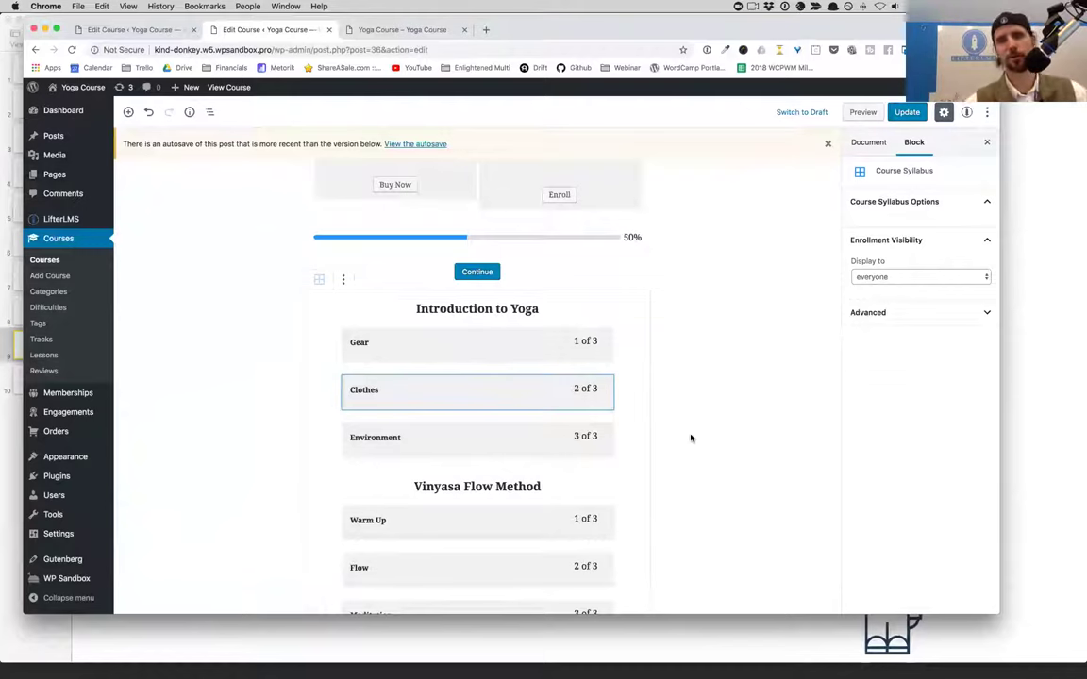
click(885, 276)
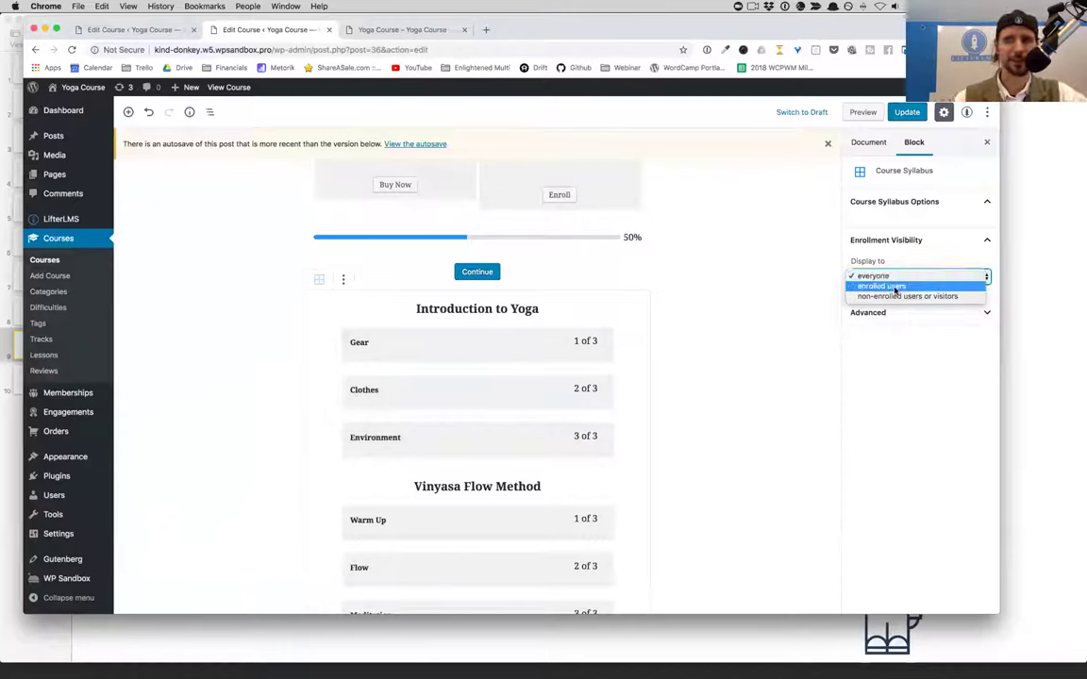
click(895, 287)
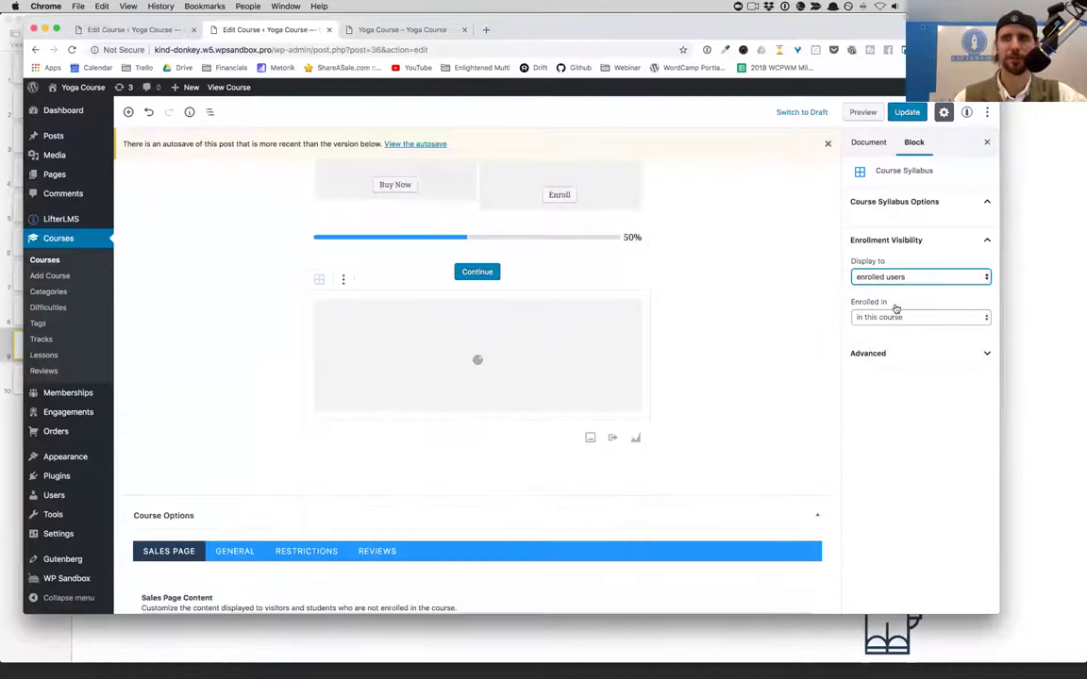
click(898, 318)
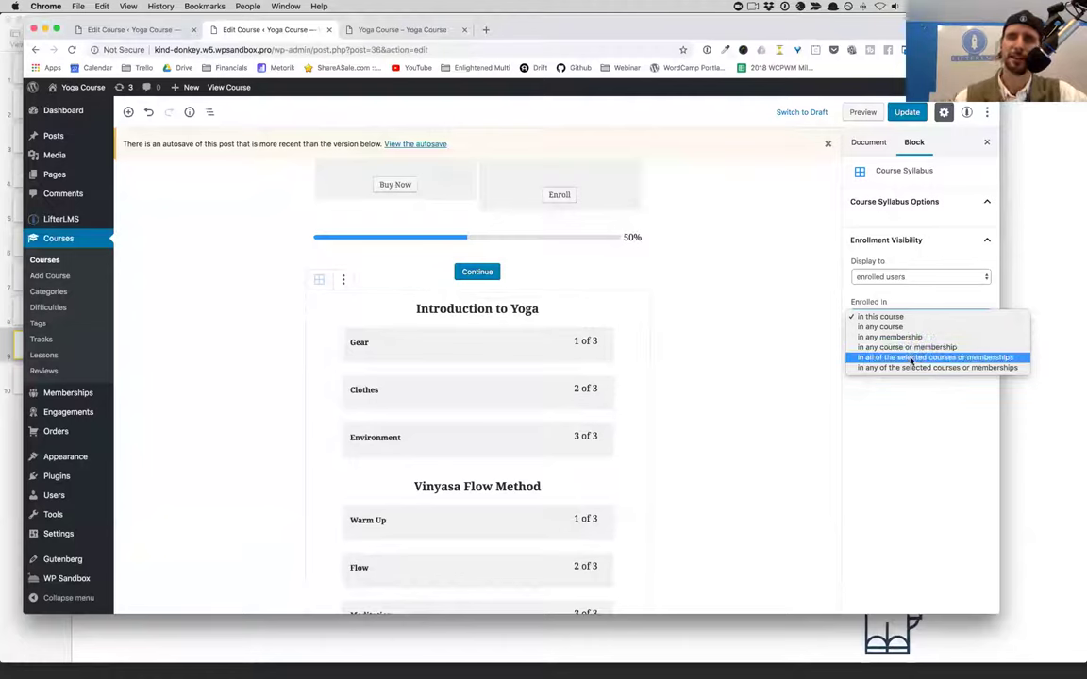
click(911, 359)
click(910, 359)
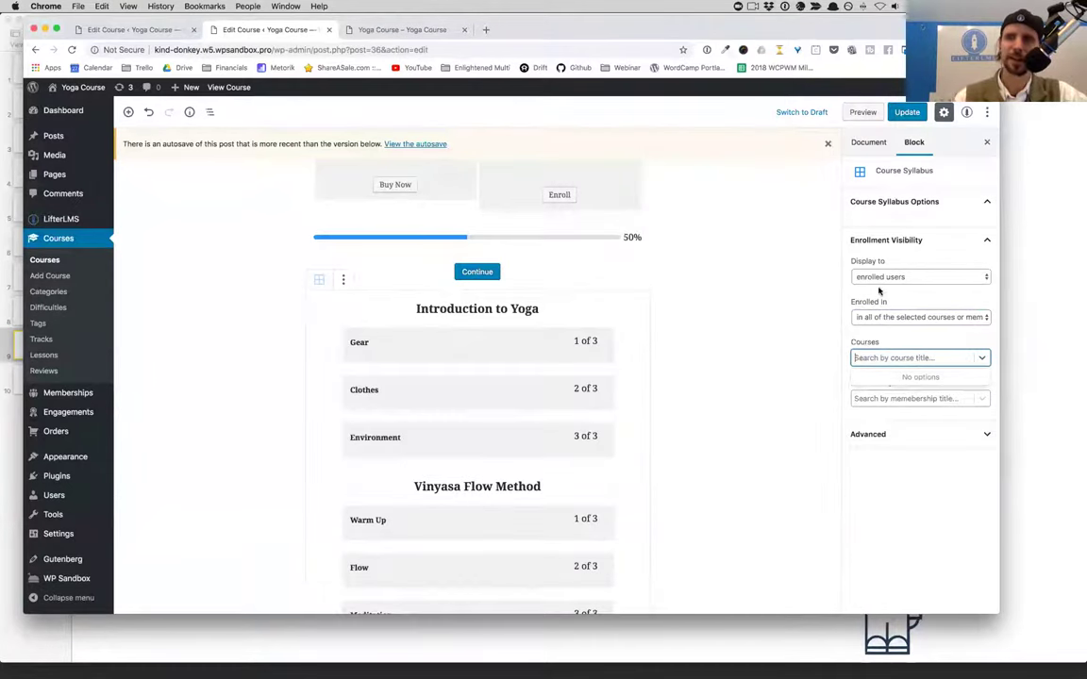
click(879, 319)
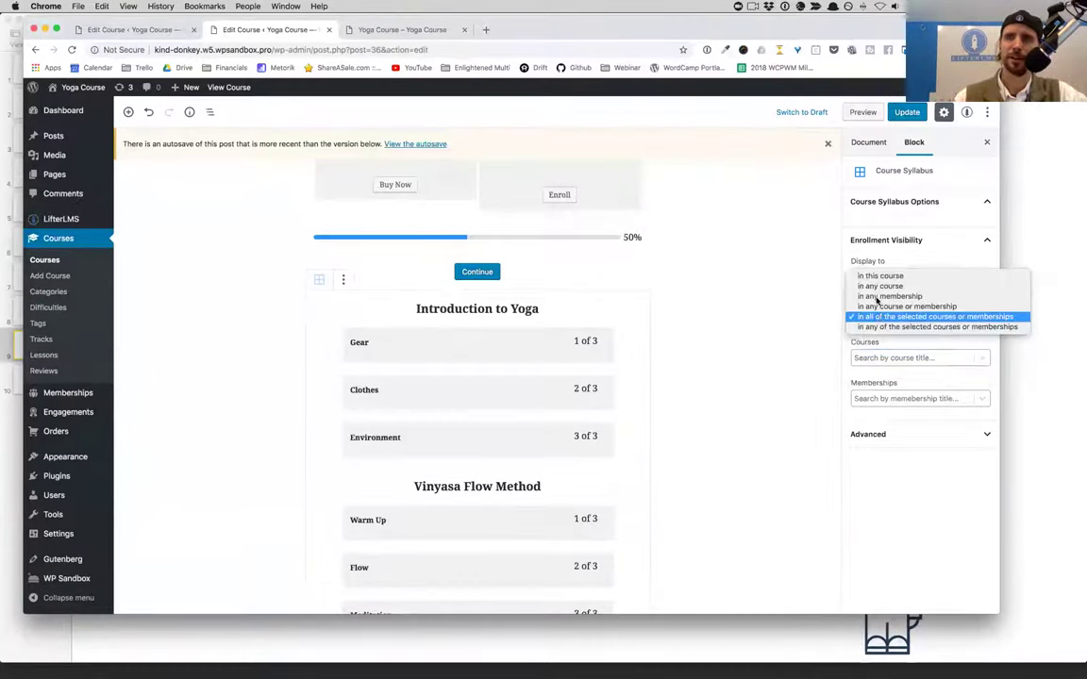
click(880, 285)
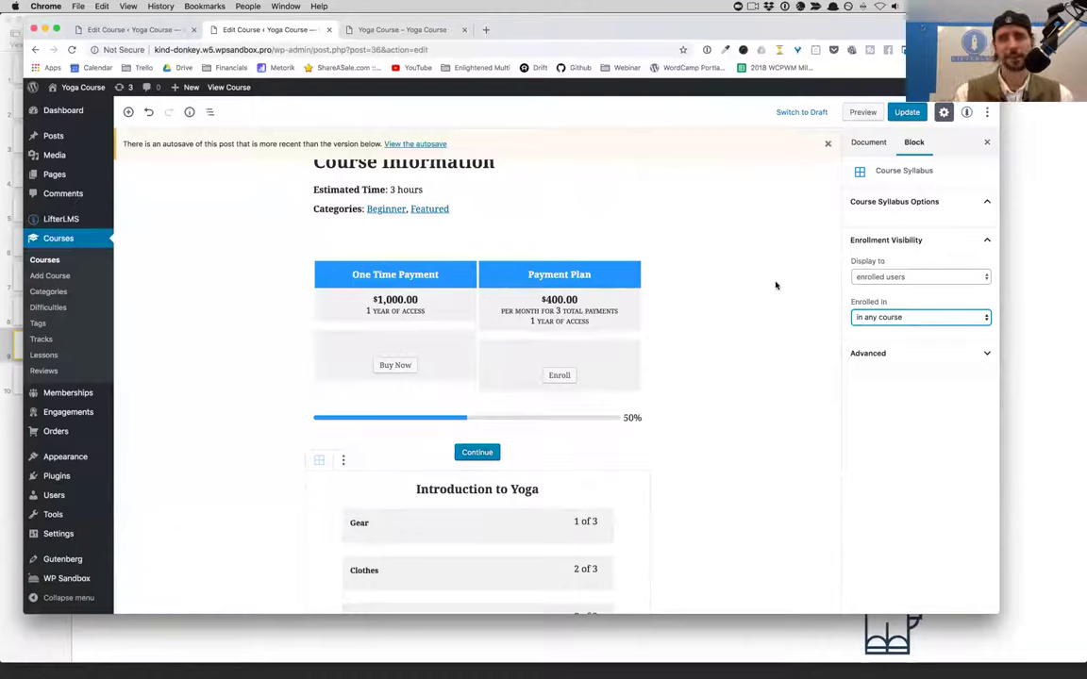
- Leave the Yoga Course editor without saving and go to the list of courses
scroll(714, 260, up, 5)
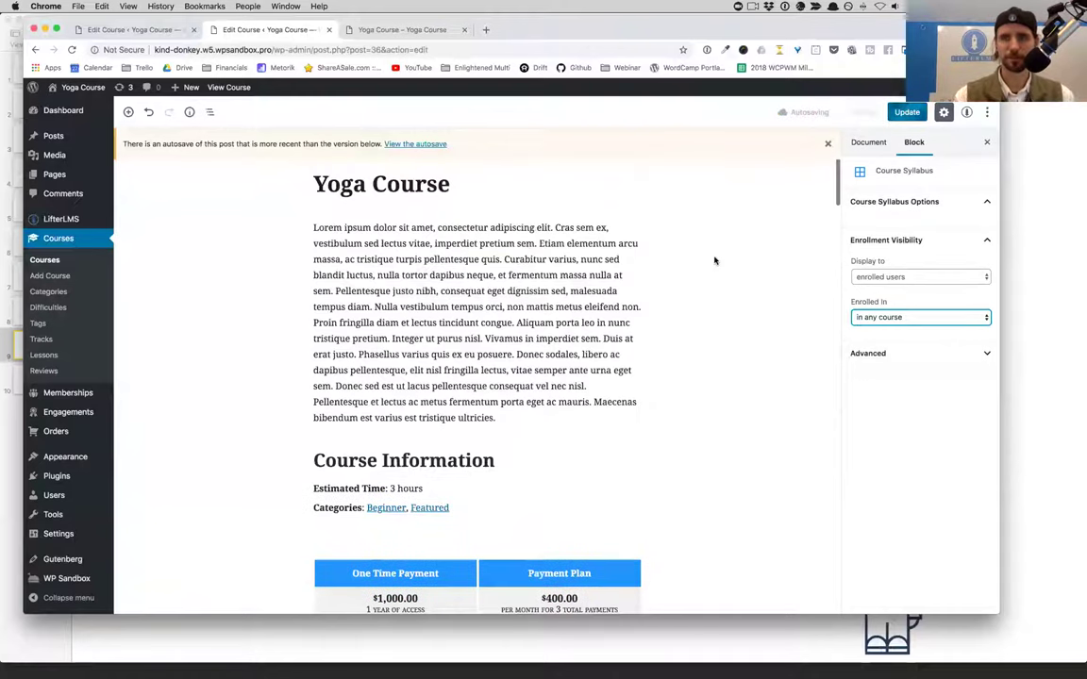
scroll(747, 318, down, 5)
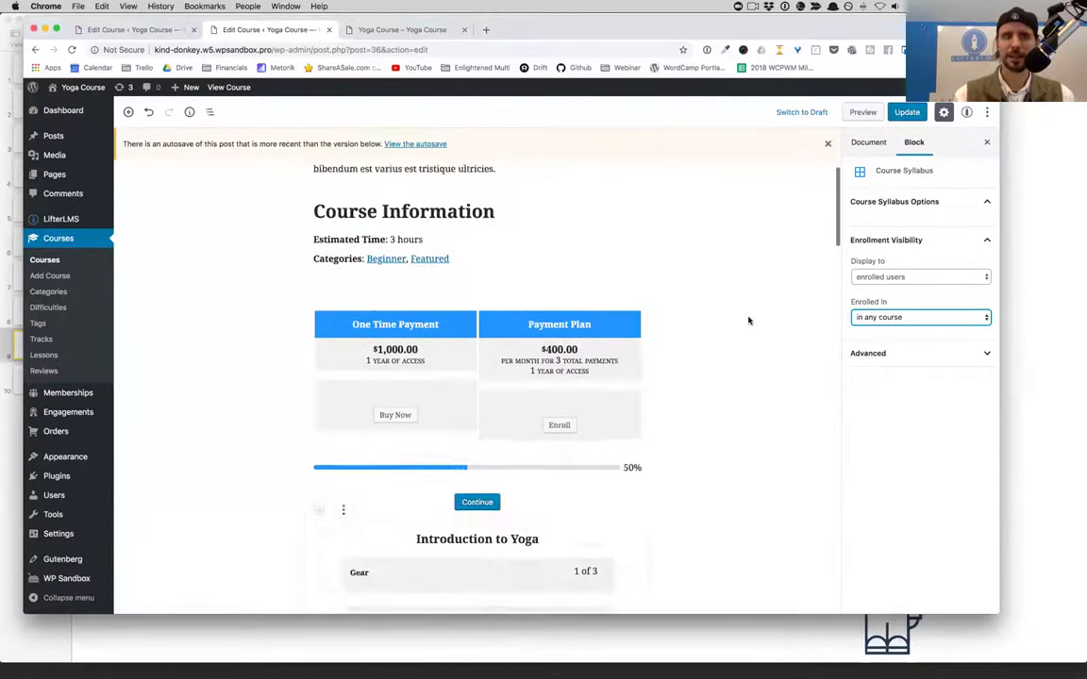
scroll(748, 321, up, 3)
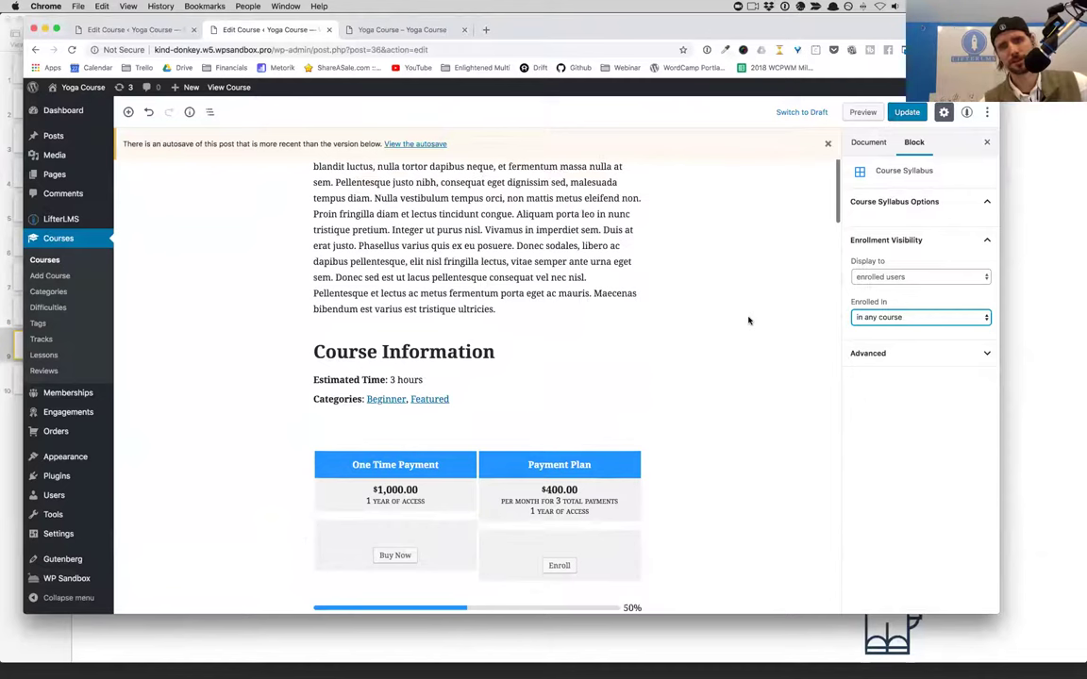
scroll(747, 318, up, 2)
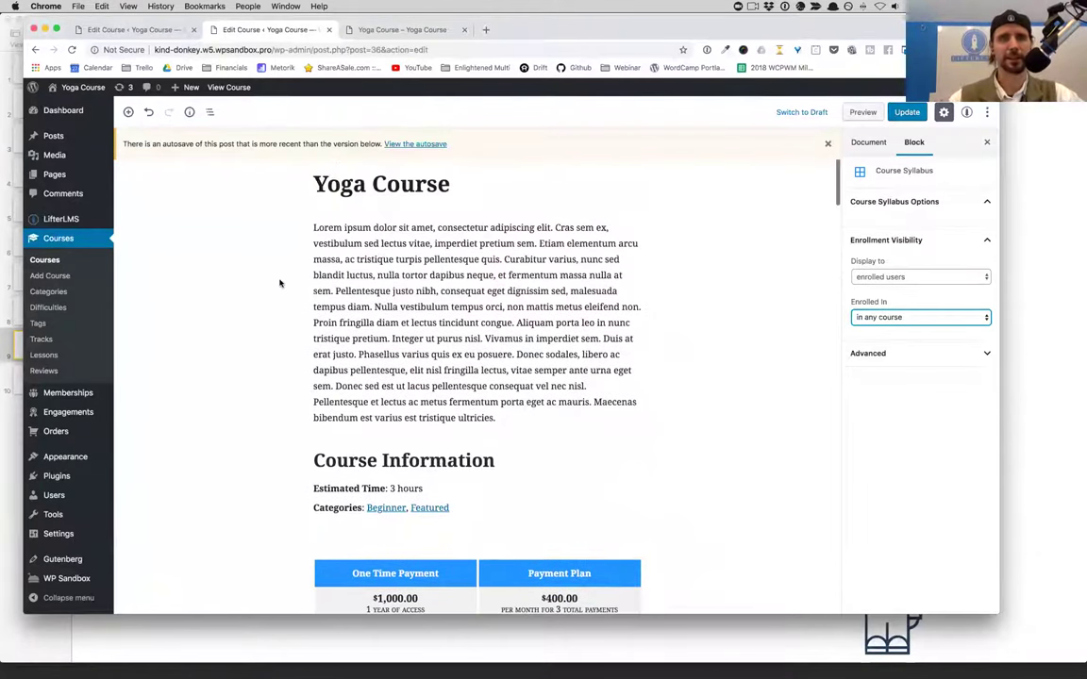
click(53, 263)
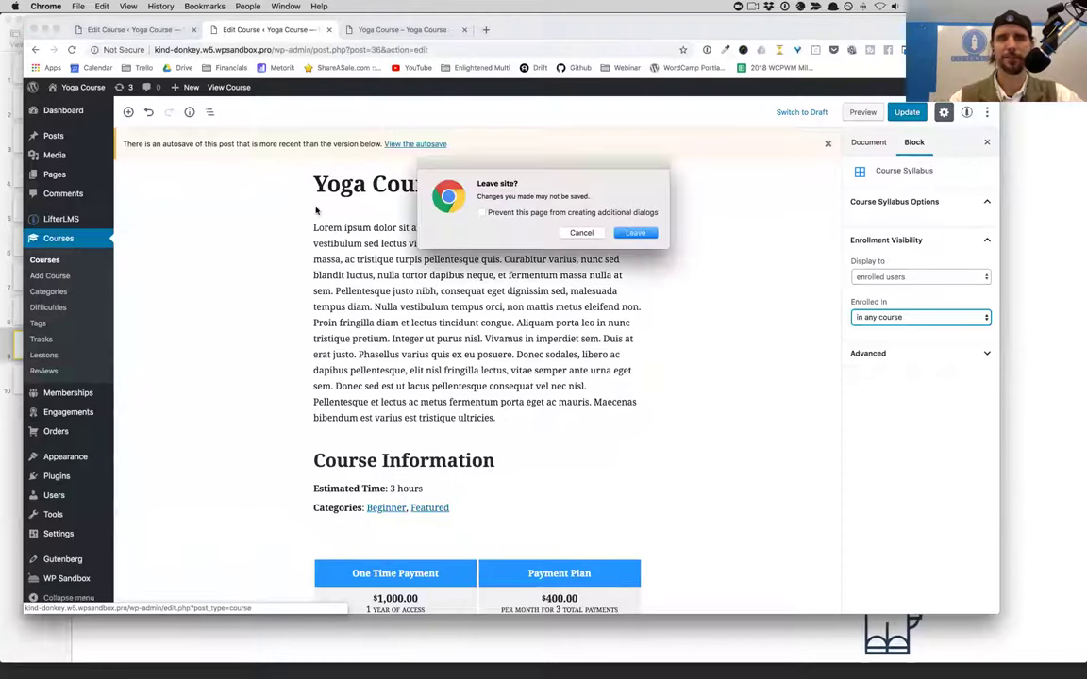
click(638, 234)
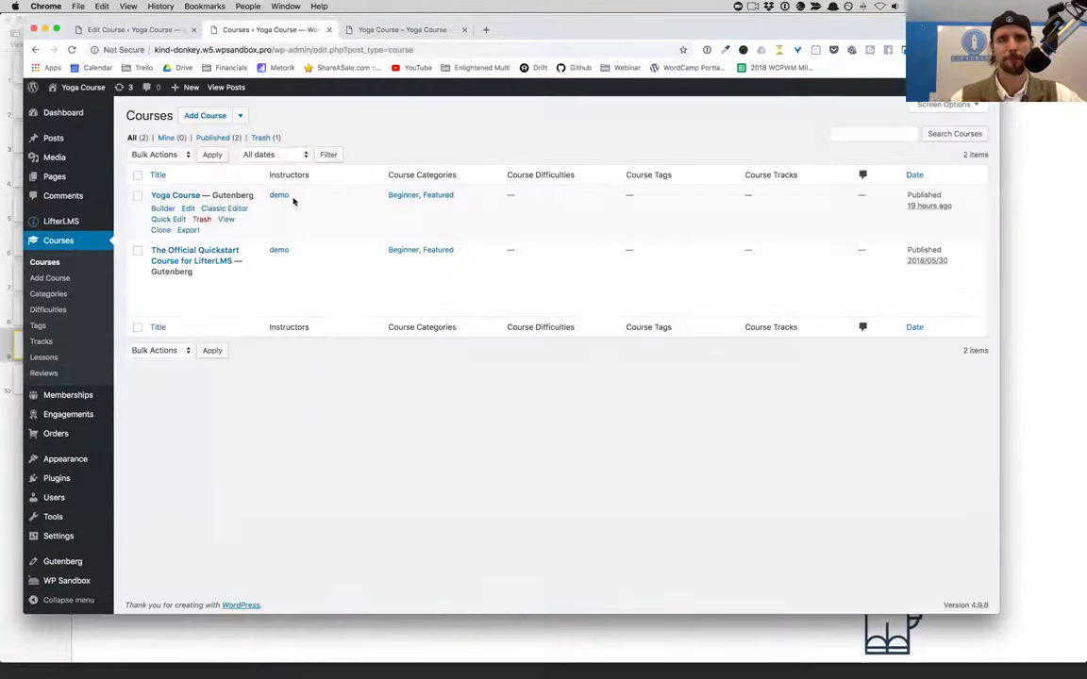
- Add a new course titled "Business Course" and select its Course Progress block
click(206, 120)
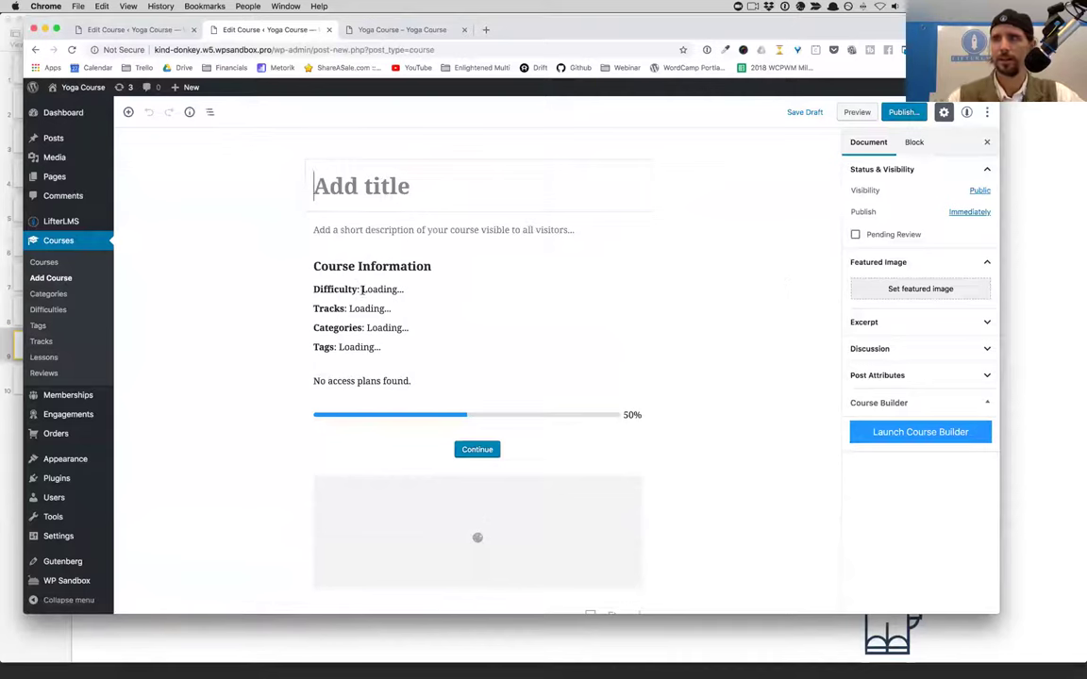
click(337, 186)
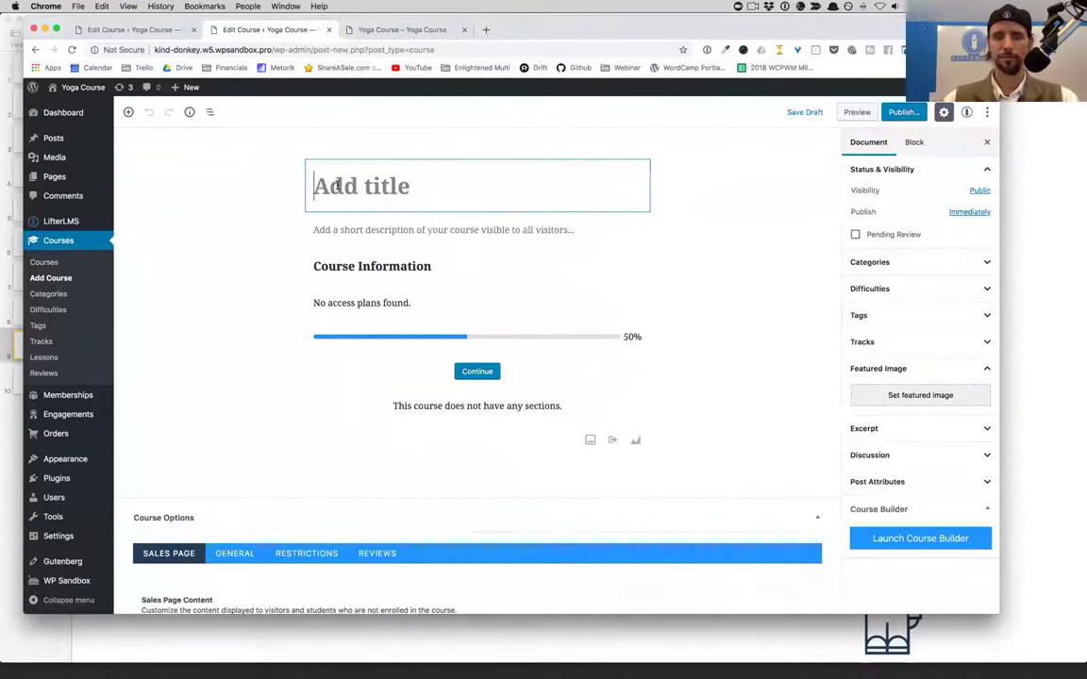
text(Business Course)
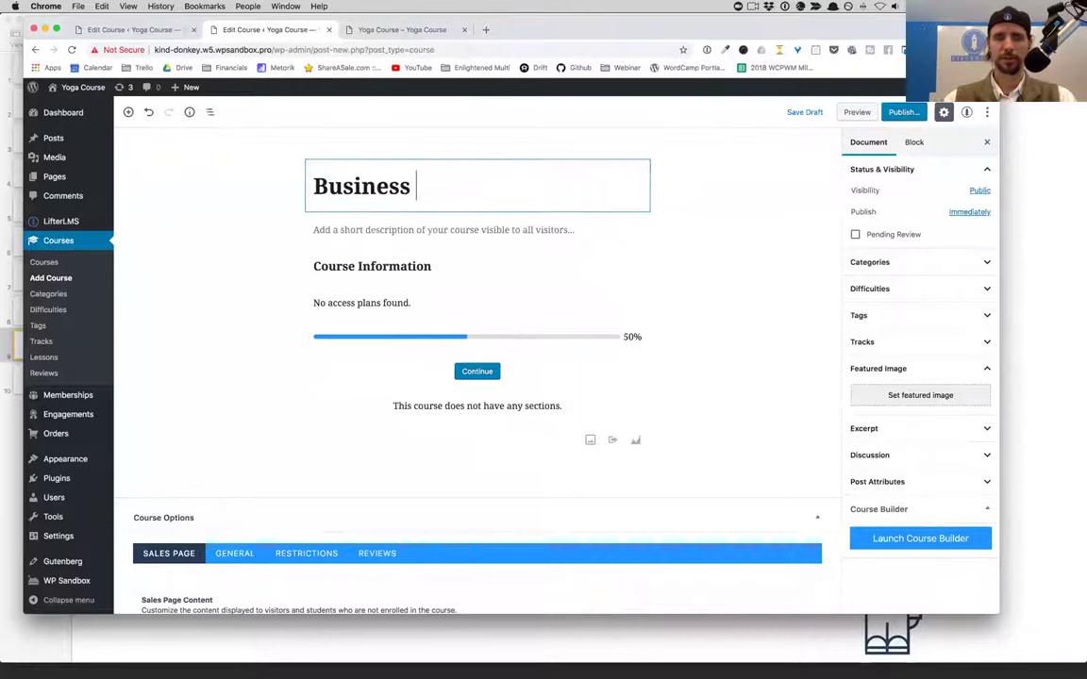
key(Tab)
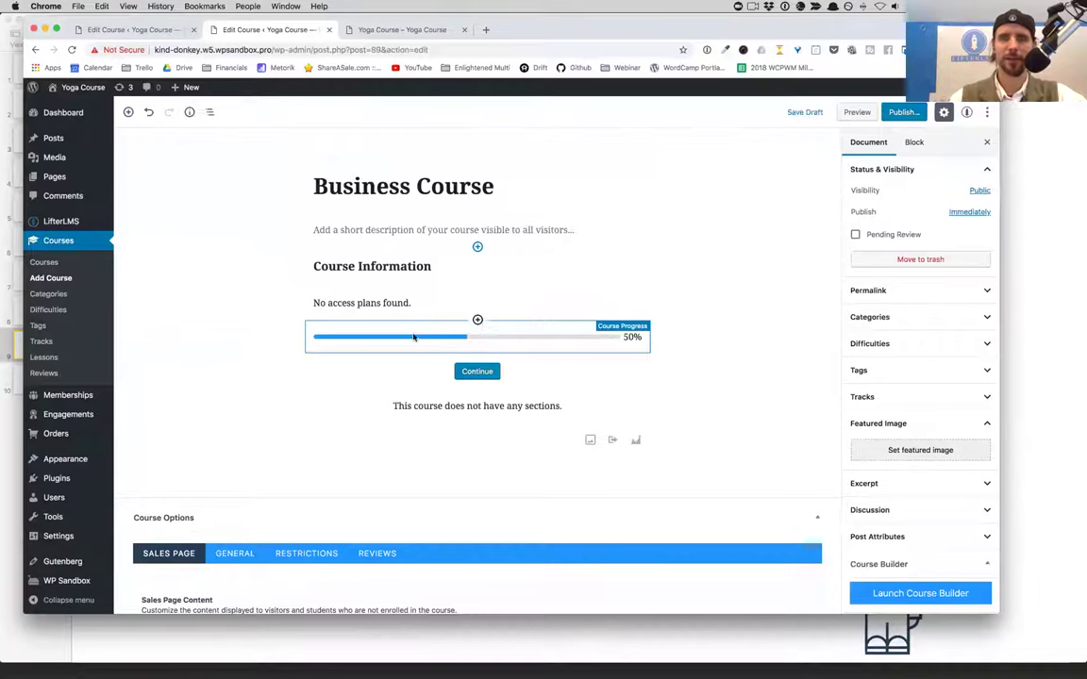
drag(295, 335, 280, 158)
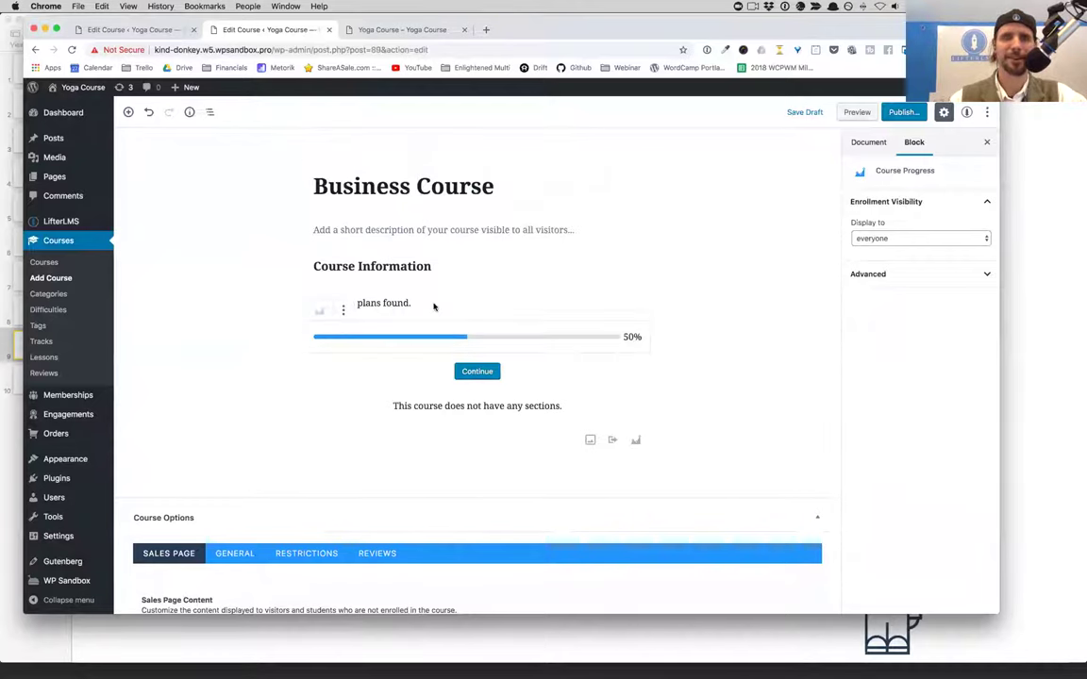
- Move the LifterLMS Pricing Table block above the short description, and return it to its place below the Course Information heading
scroll(434, 307, down, 5)
scroll(228, 156, up, 5)
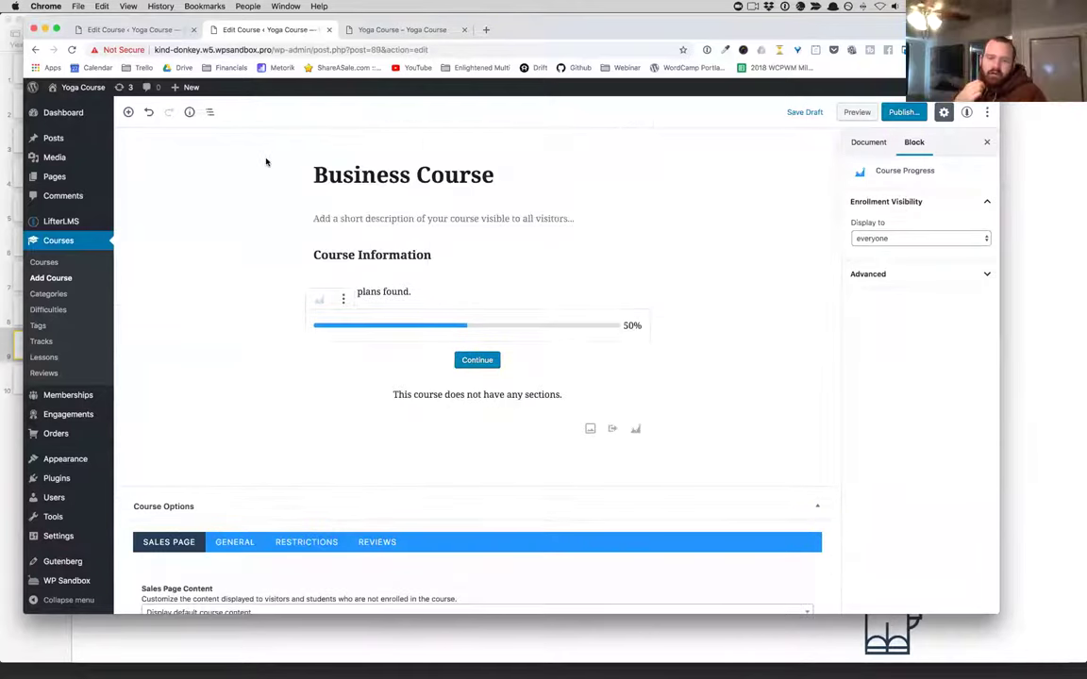
scroll(266, 162, up, 1)
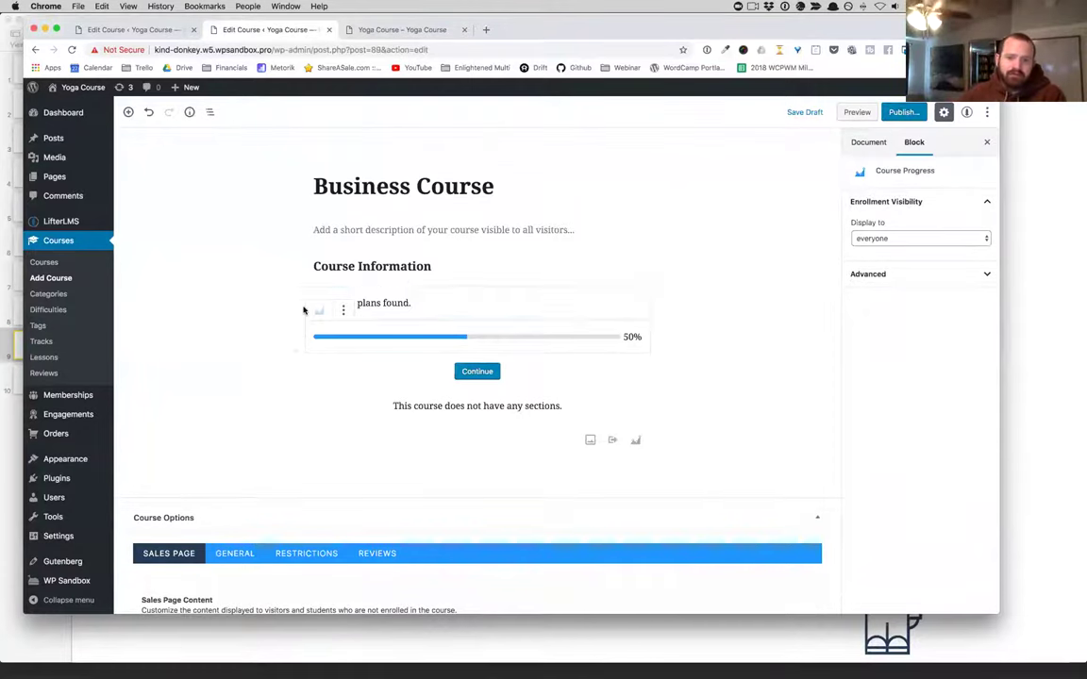
drag(296, 306, 444, 223)
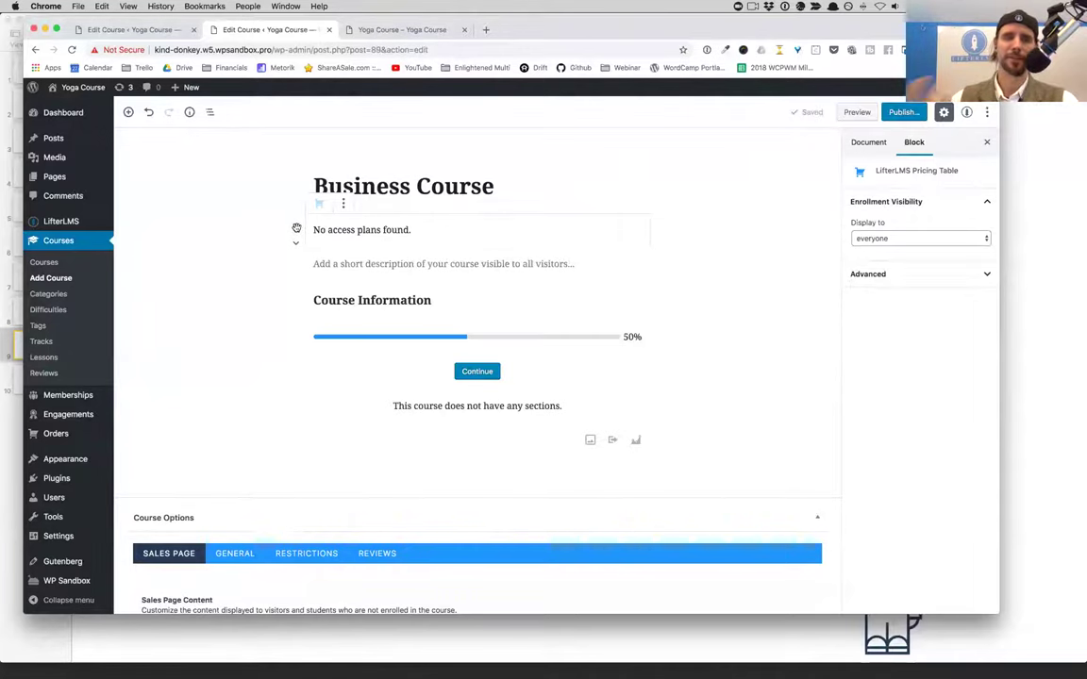
drag(296, 230, 432, 308)
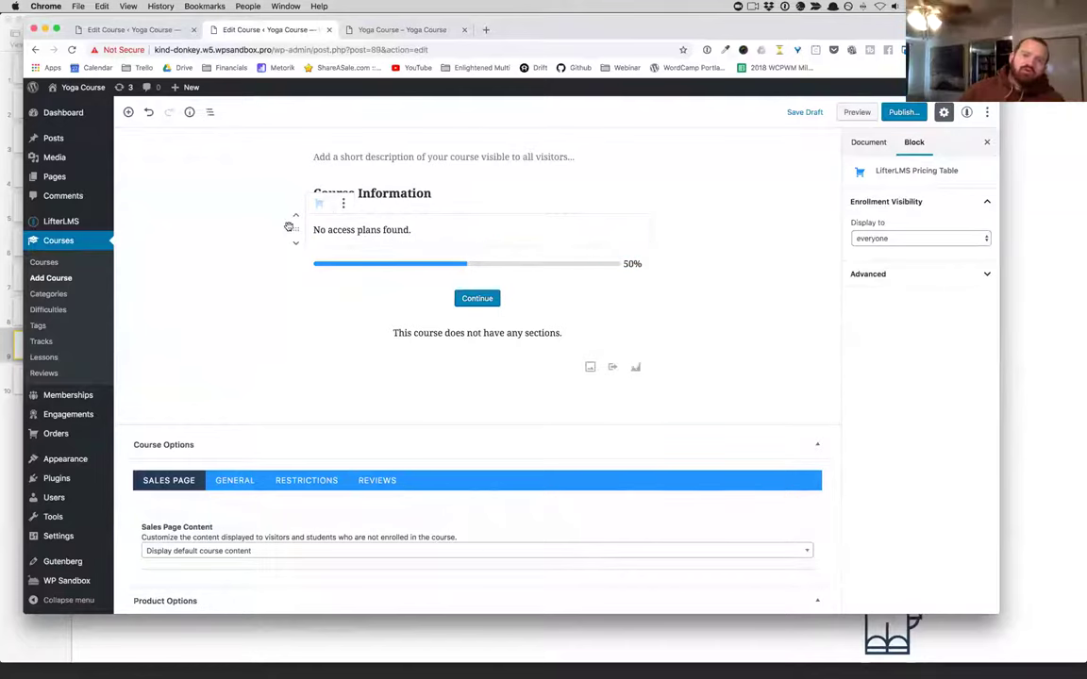
drag(295, 229, 344, 211)
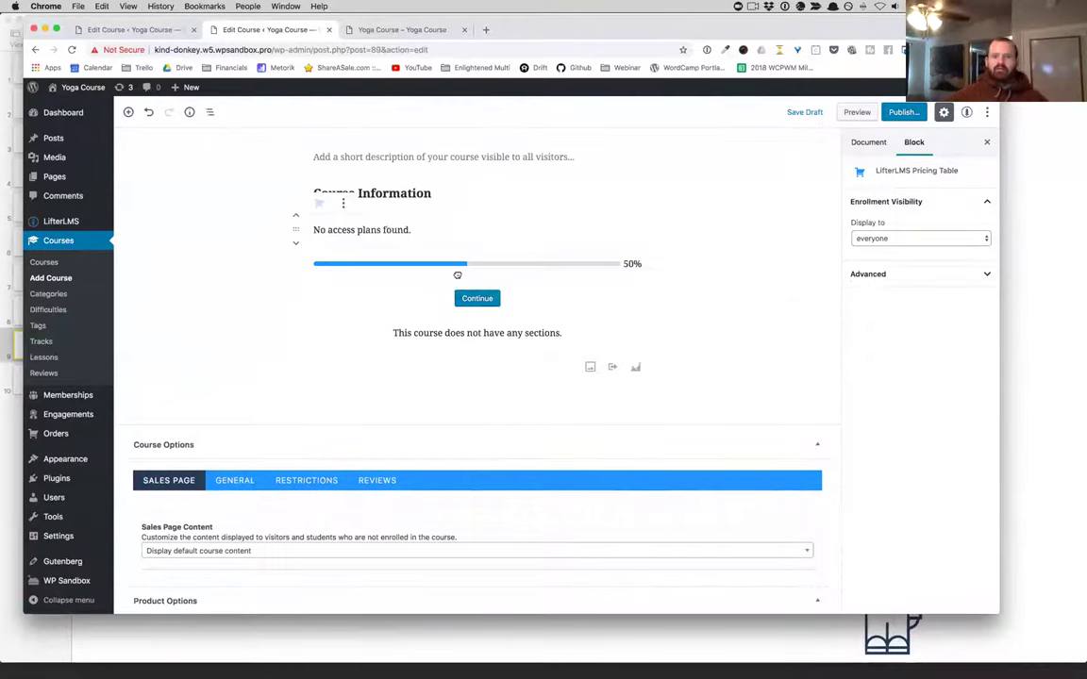
- Show the block options of the LifterLMS Pricing Table, and look over the default blocks of the course
click(343, 204)
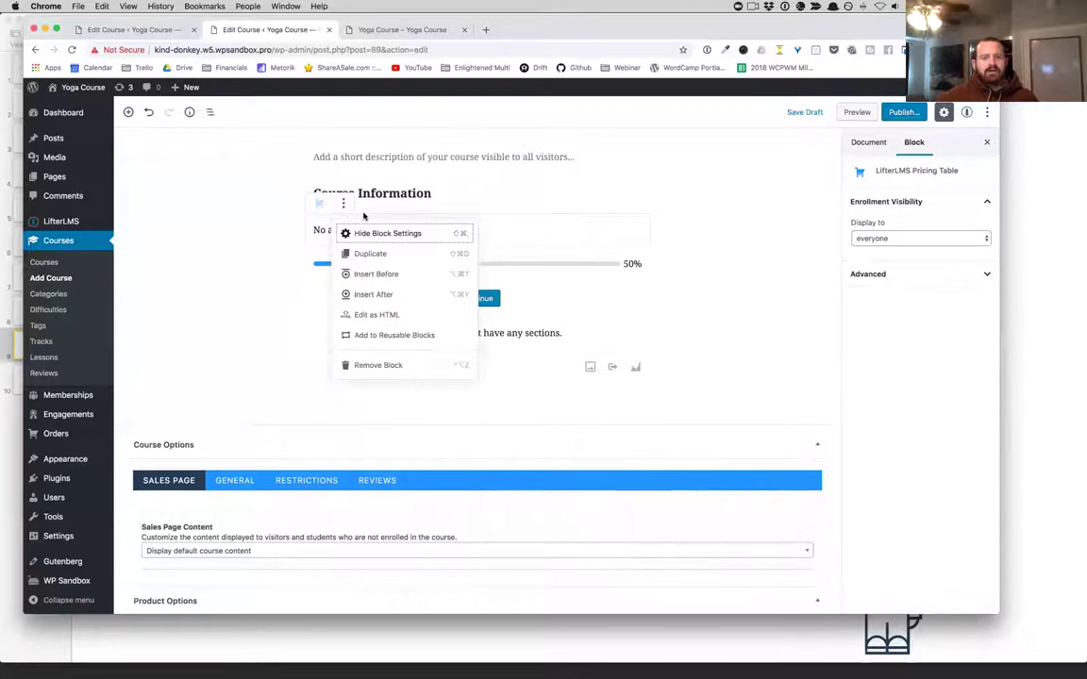
key(Escape)
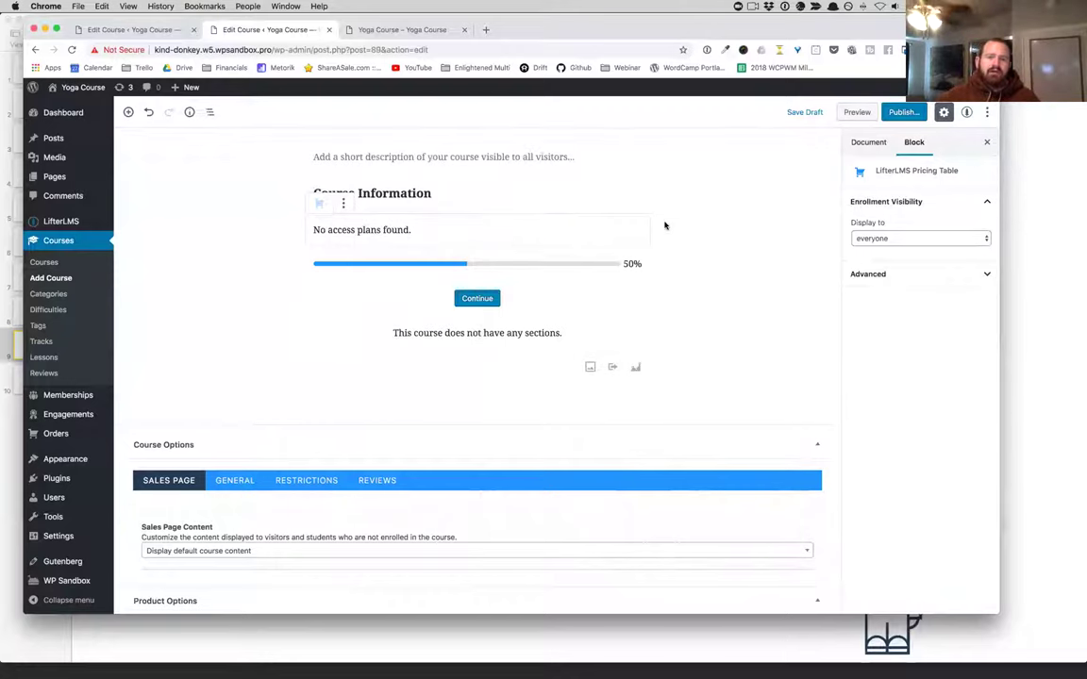
scroll(665, 226, up, 3)
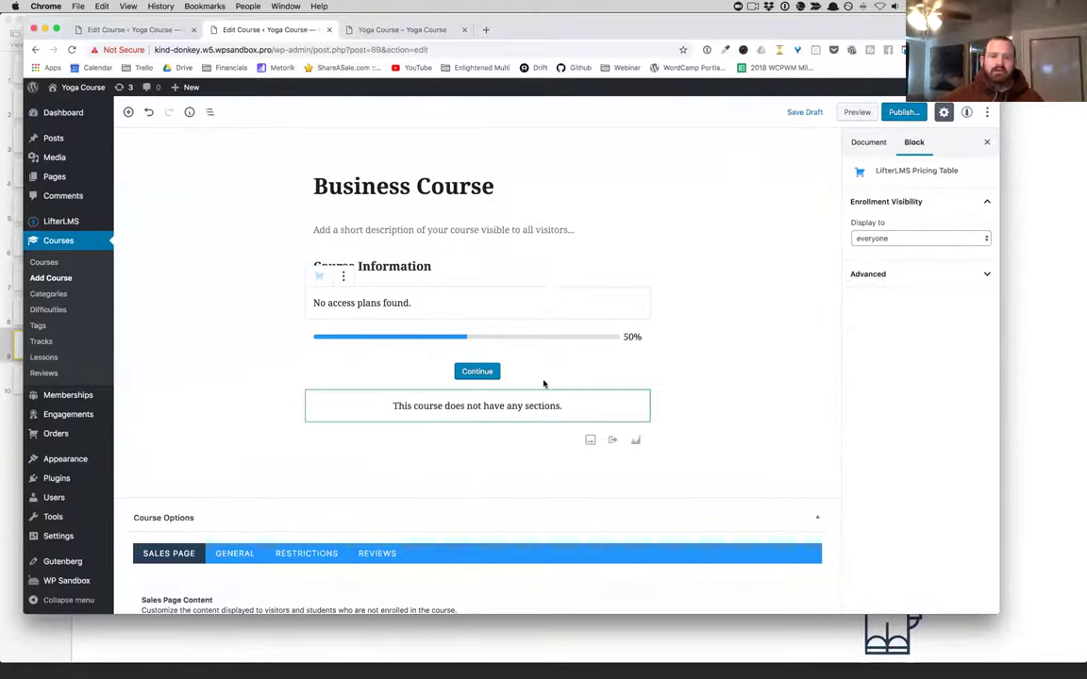
scroll(697, 402, down, 1)
scroll(696, 402, up, 1)
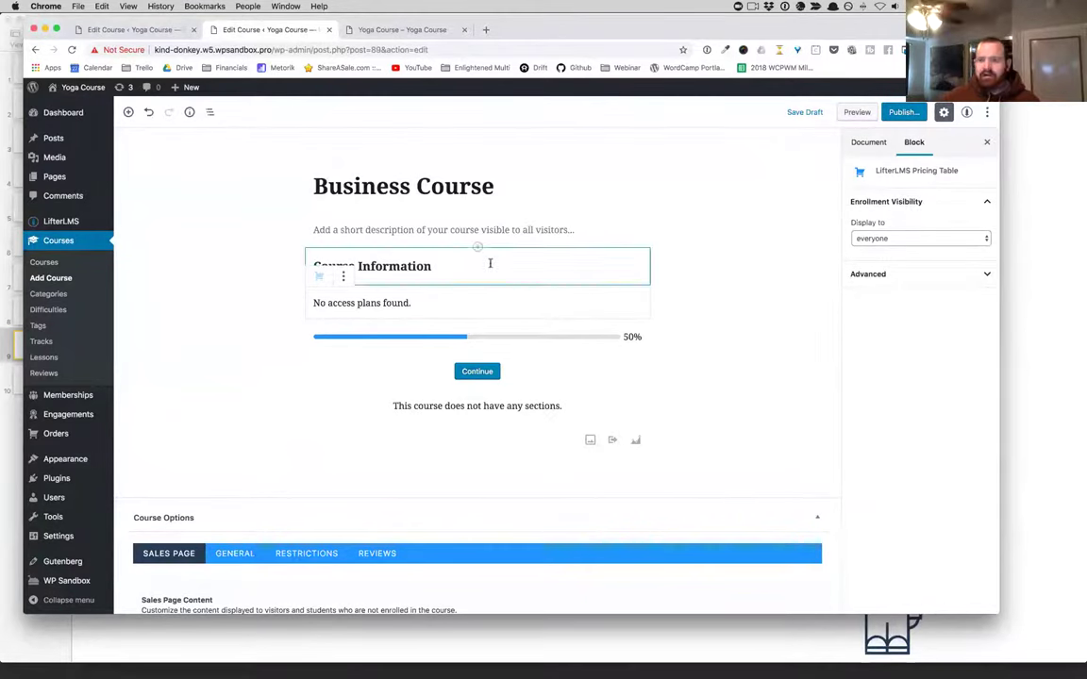
- Select the Course Progress block, review its display and block options, and display it to enrolled users only
click(481, 335)
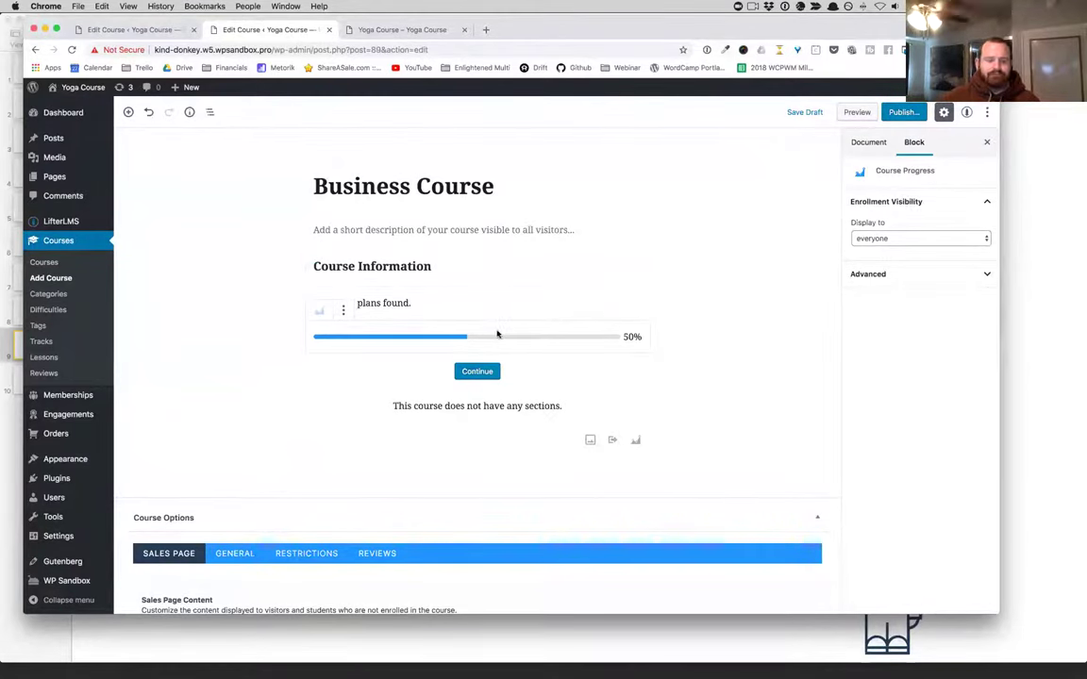
click(904, 238)
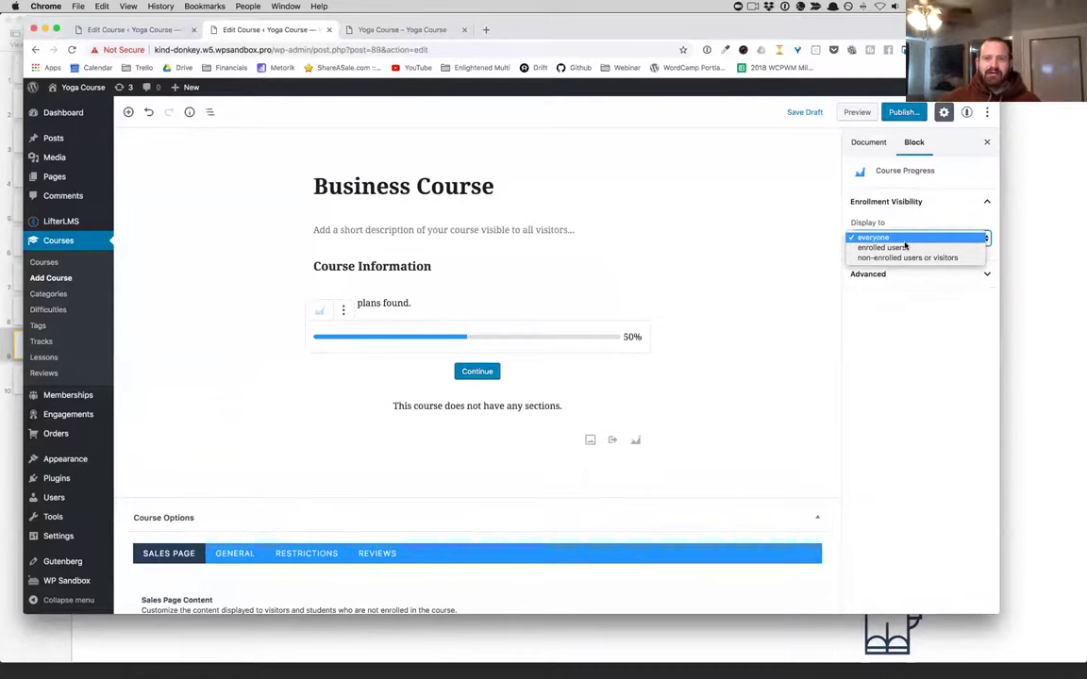
click(904, 241)
click(921, 274)
click(921, 275)
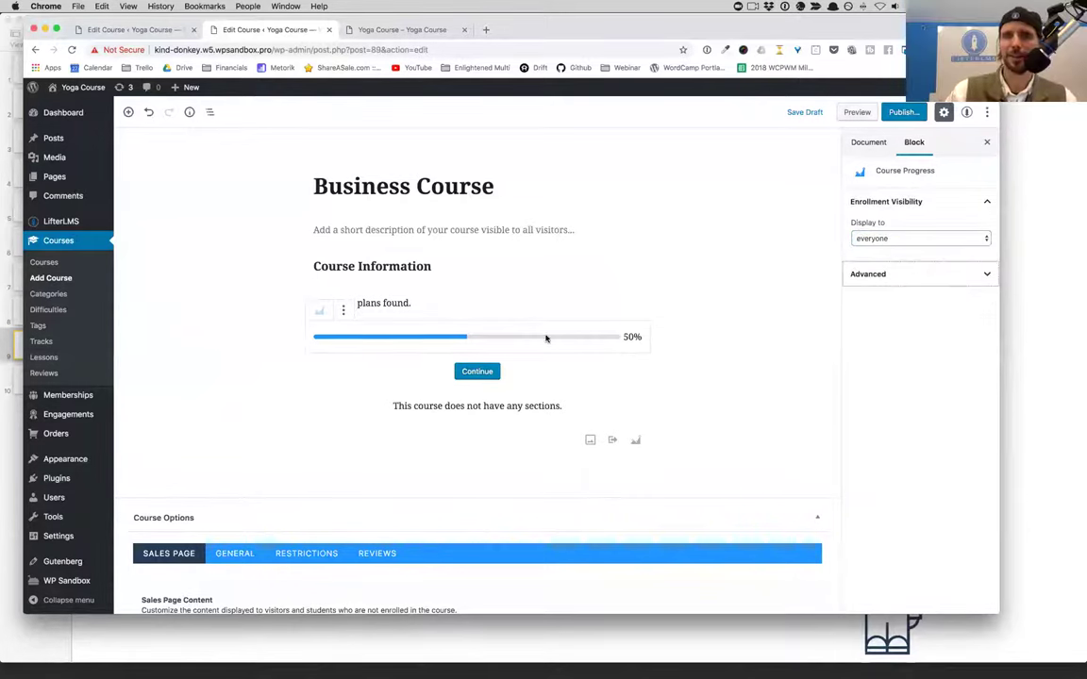
click(342, 309)
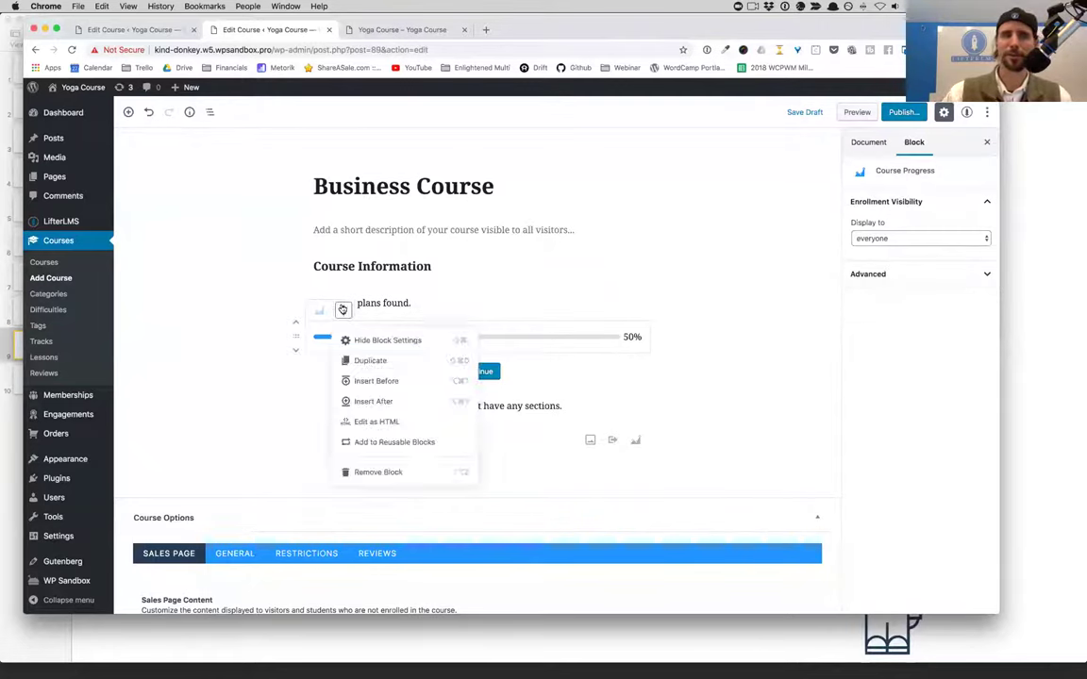
click(902, 238)
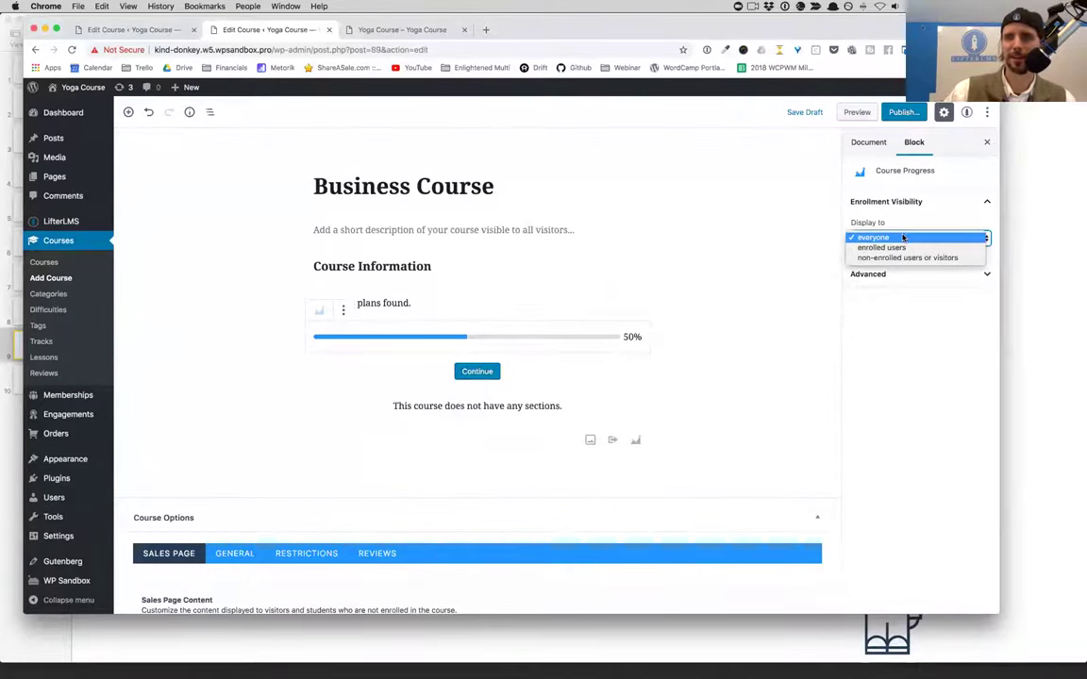
click(904, 247)
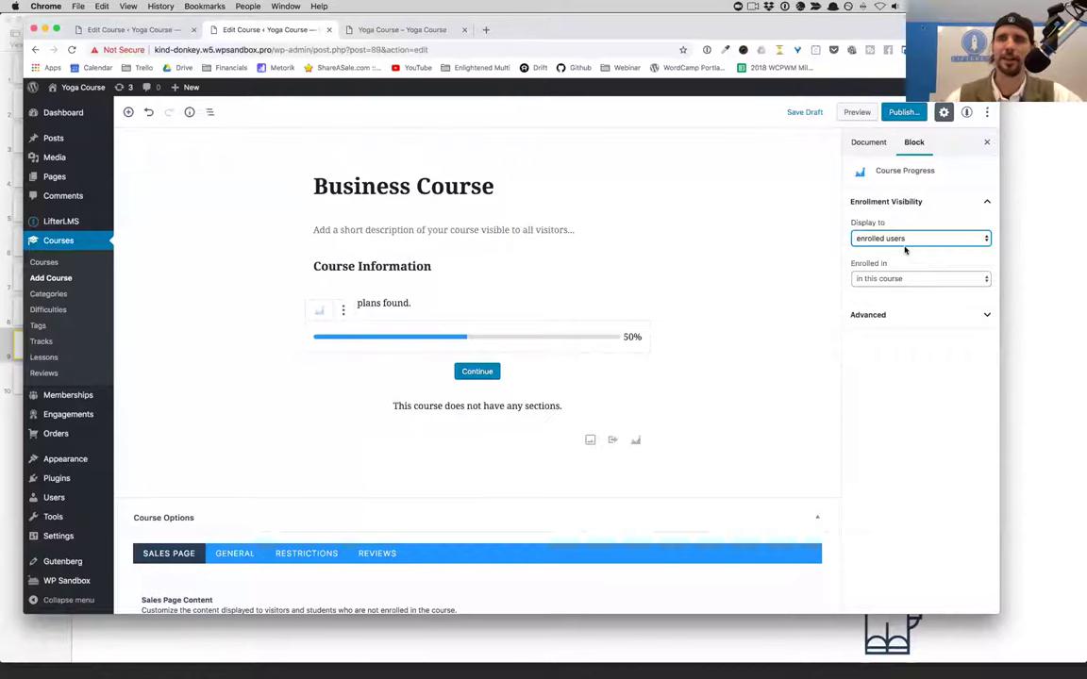
- Show the course's document settings and add a course access plan titled "One Time Payent"
click(864, 142)
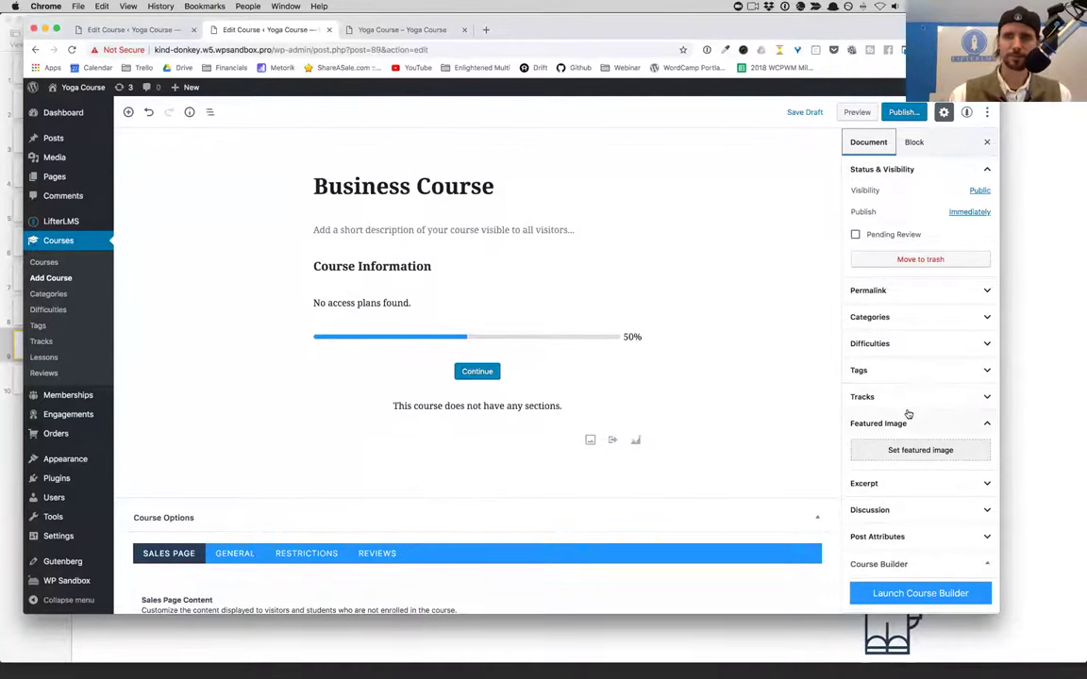
scroll(908, 413, down, 1)
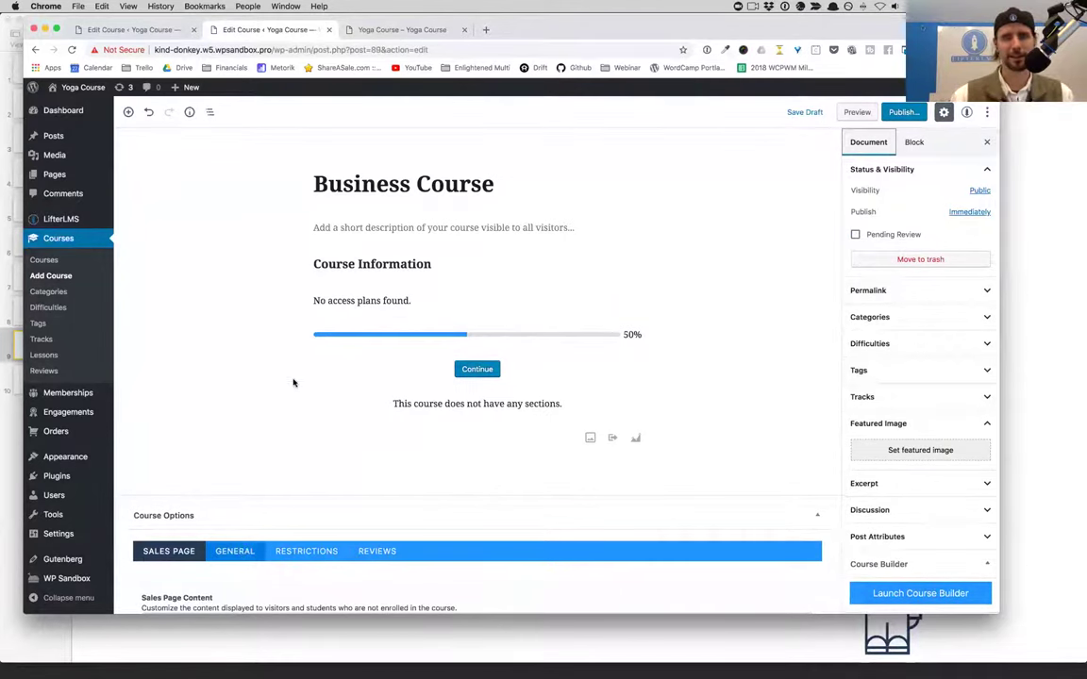
scroll(328, 363, down, 5)
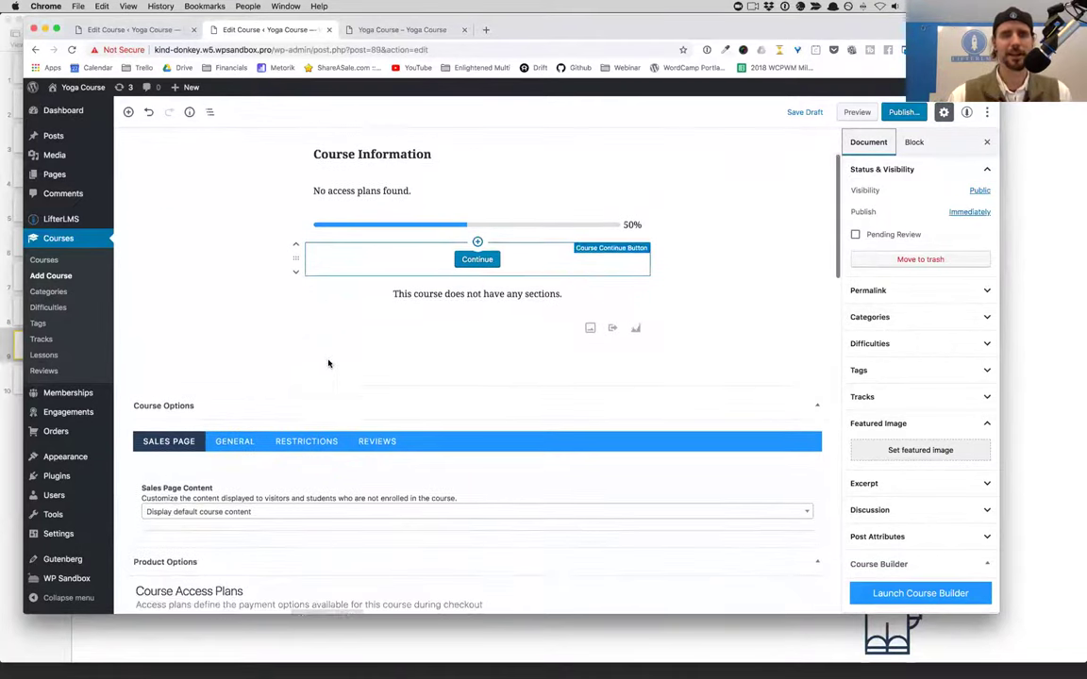
click(325, 574)
scroll(324, 577, down, 2)
click(262, 536)
text(One T)
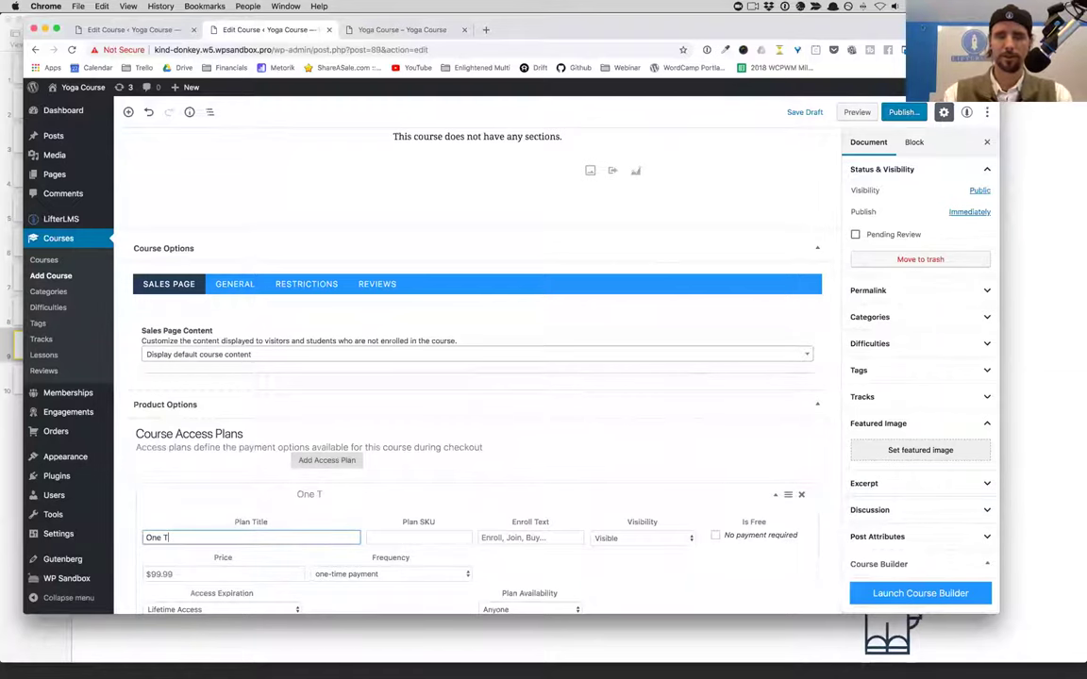
text(ime Payent)
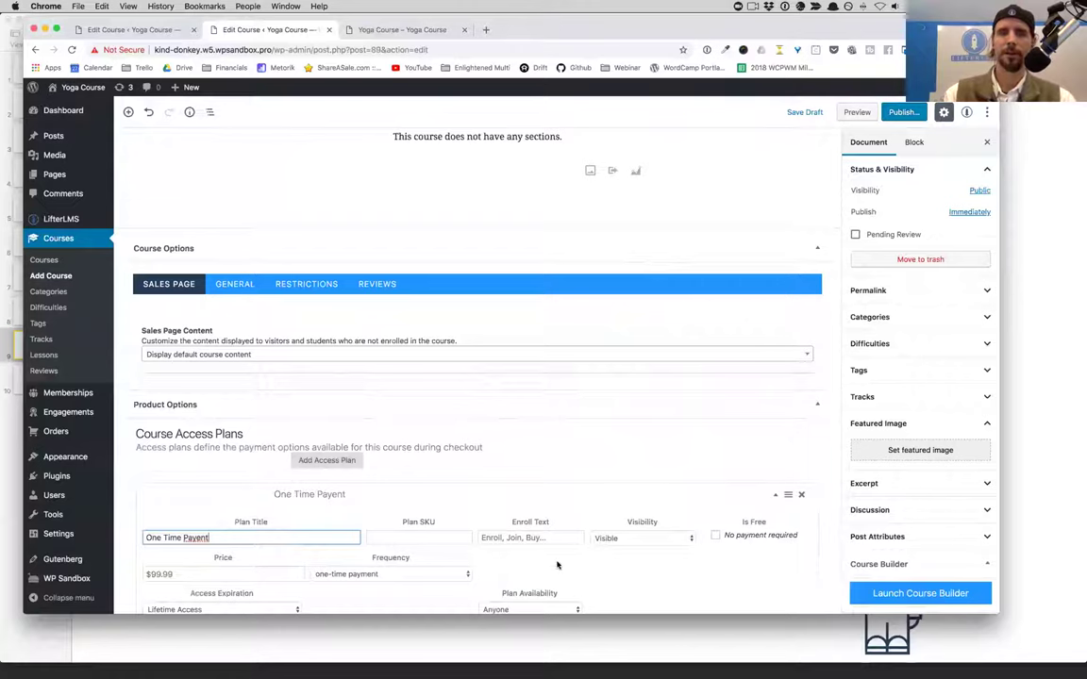
- Set the access plan's price to 1000 and its access to expire after 1 year, trying "Expires on" first
scroll(237, 542, down, 1)
click(231, 545)
text(1000)
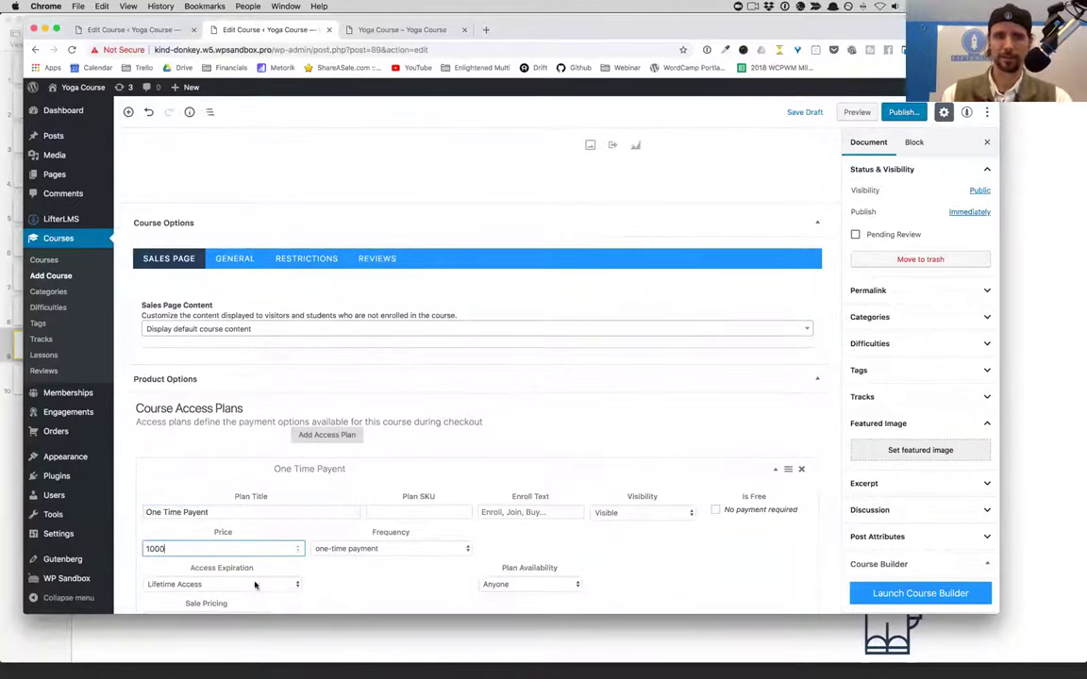
click(221, 584)
click(229, 603)
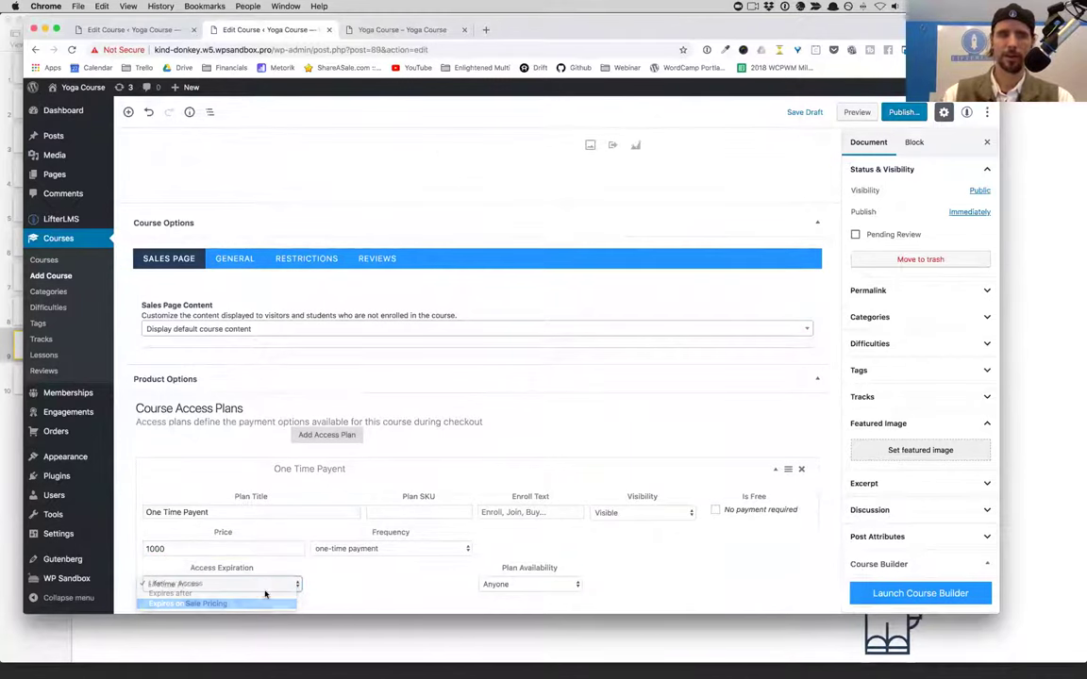
click(268, 586)
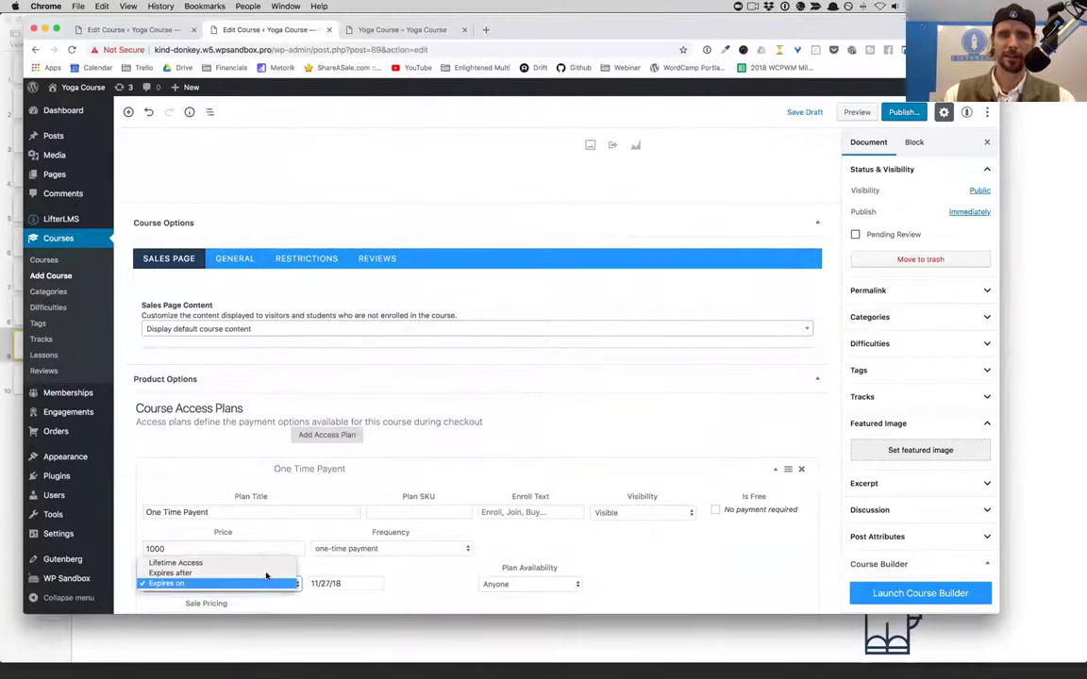
click(215, 573)
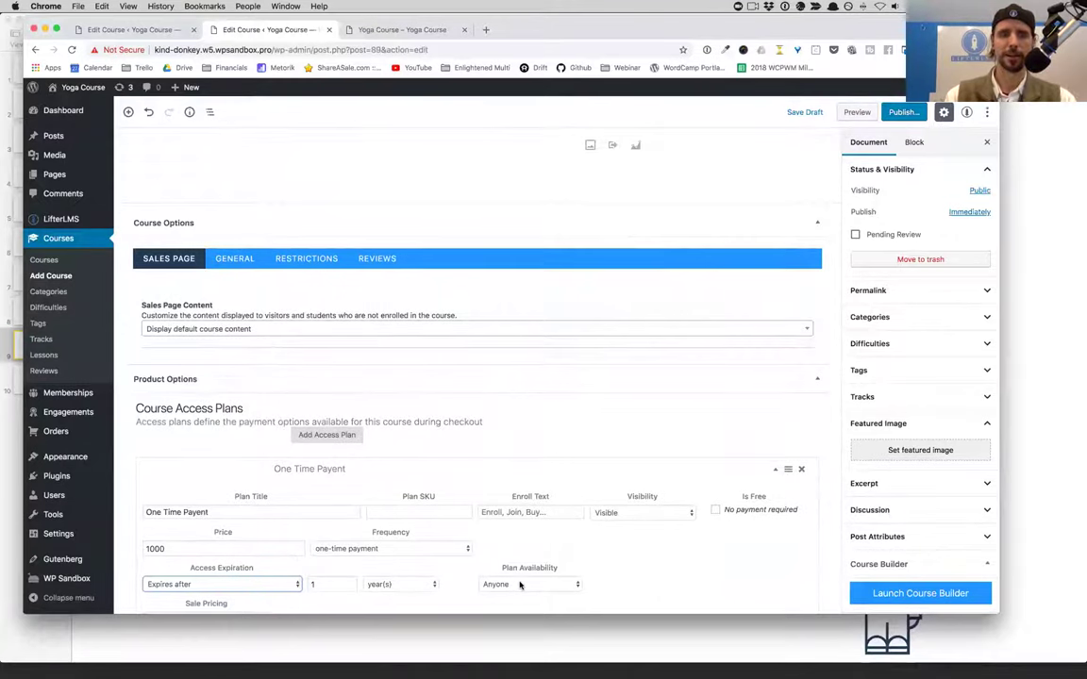
scroll(519, 585, down, 2)
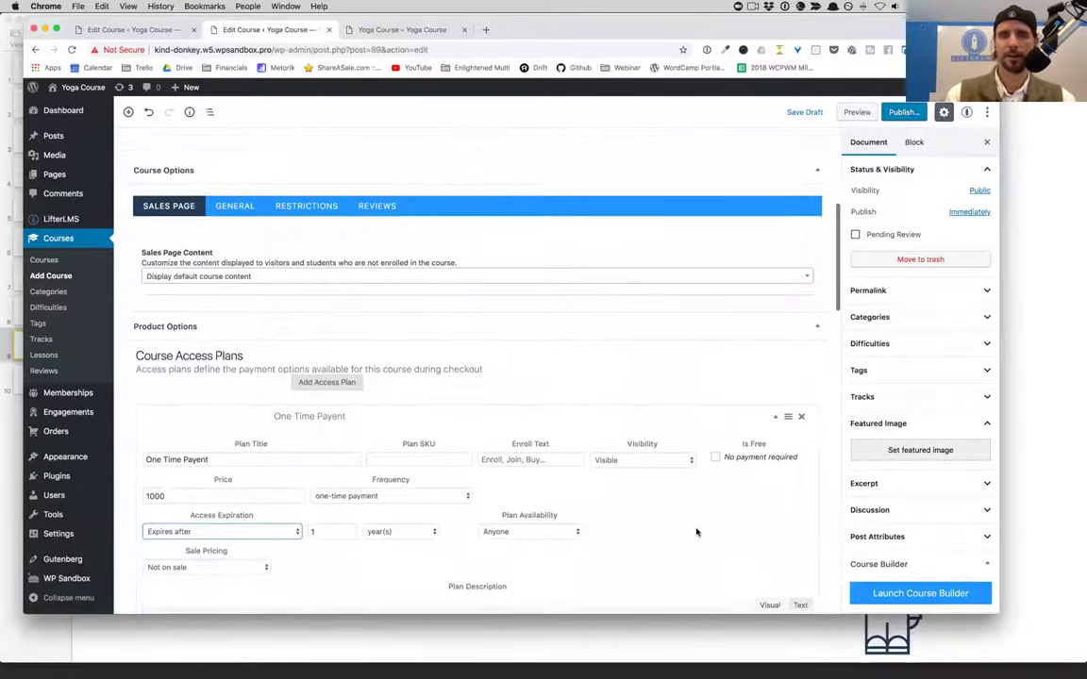
- Publish the Business Course and view its live course page
scroll(737, 481, up, 5)
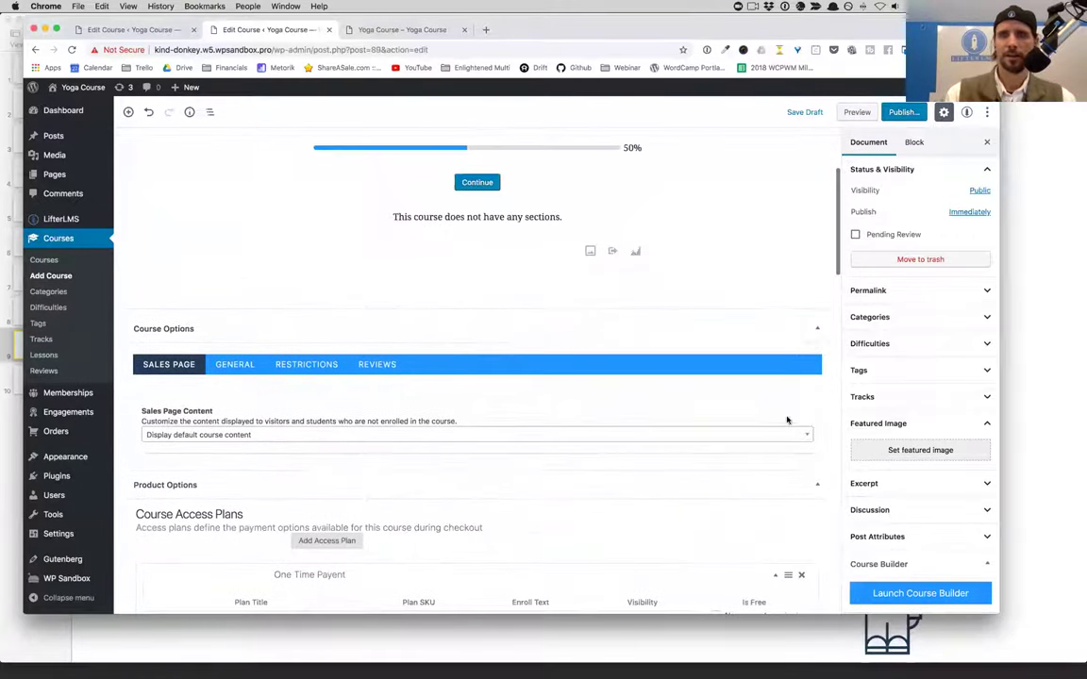
click(902, 114)
click(931, 113)
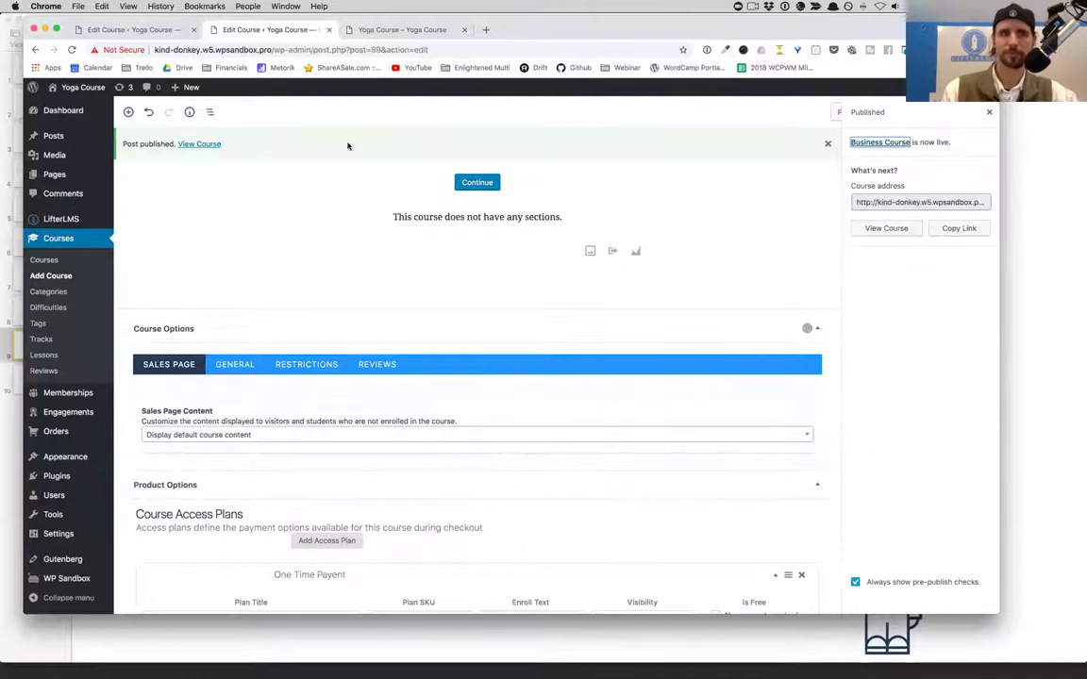
click(199, 144)
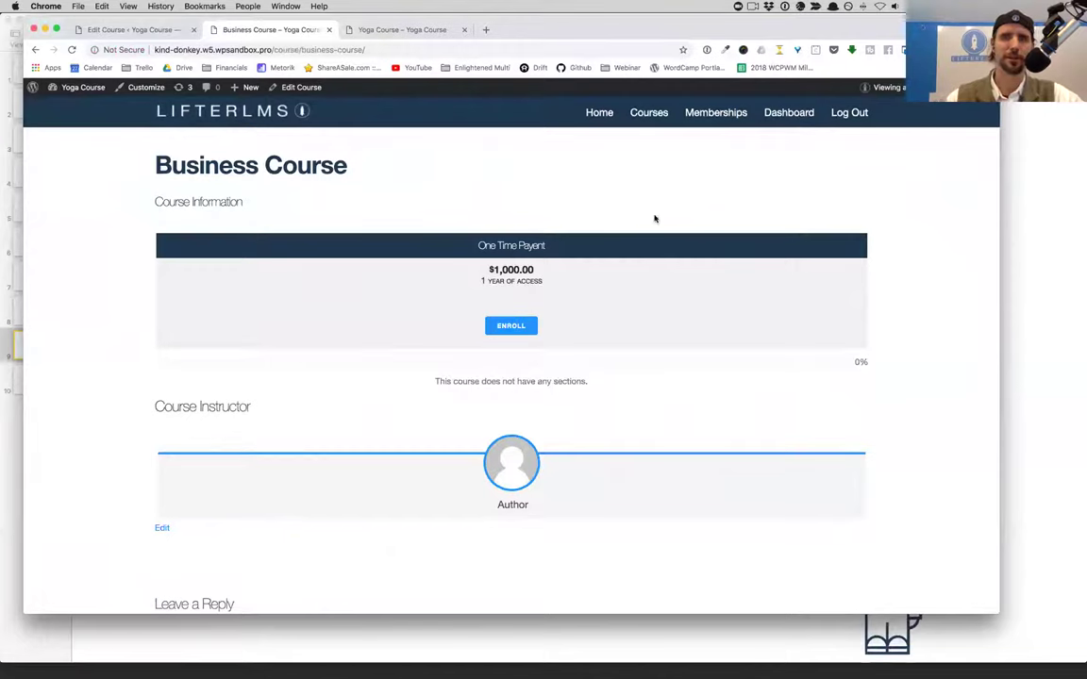
- Return to editing the Business Course, launch the Course Builder, and add a first section with four new lessons
click(294, 89)
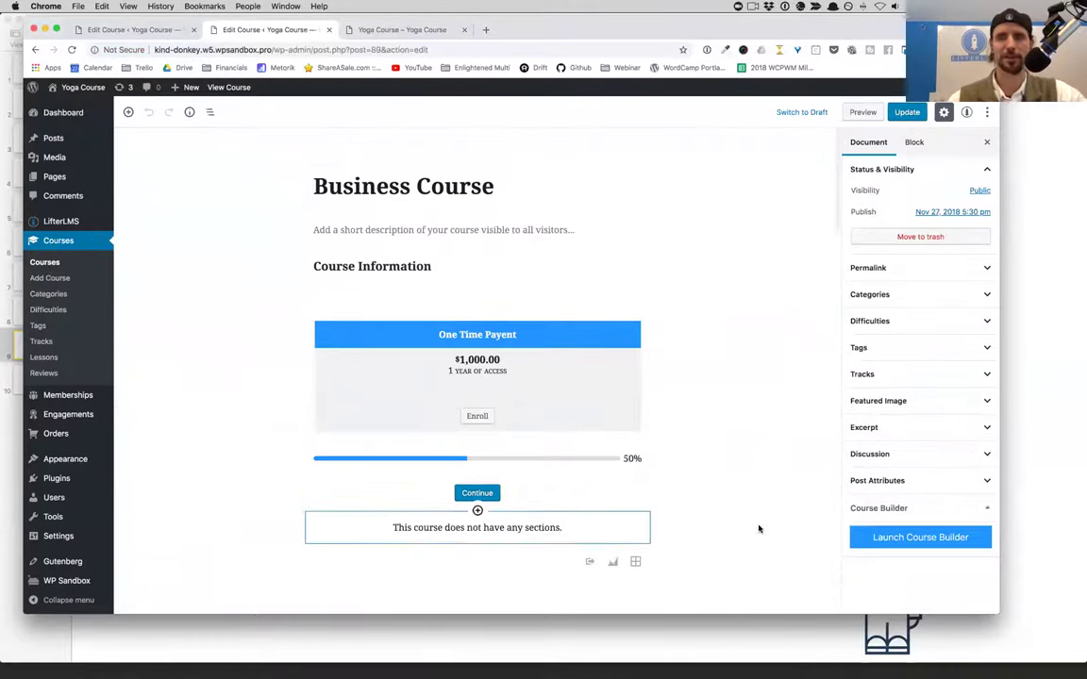
click(888, 546)
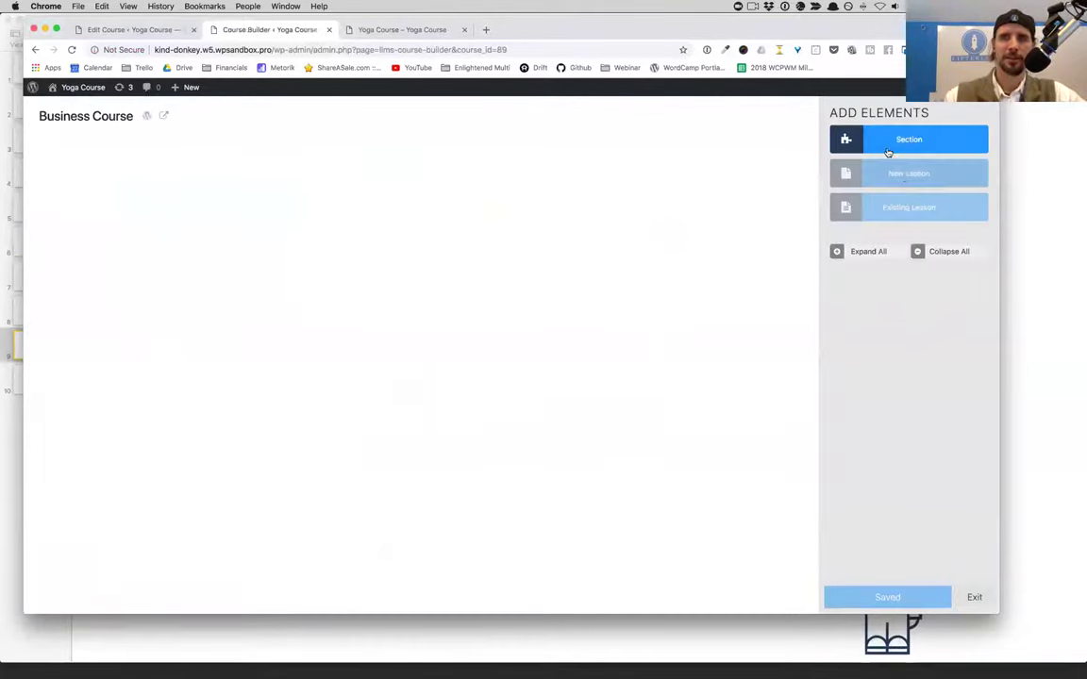
click(888, 152)
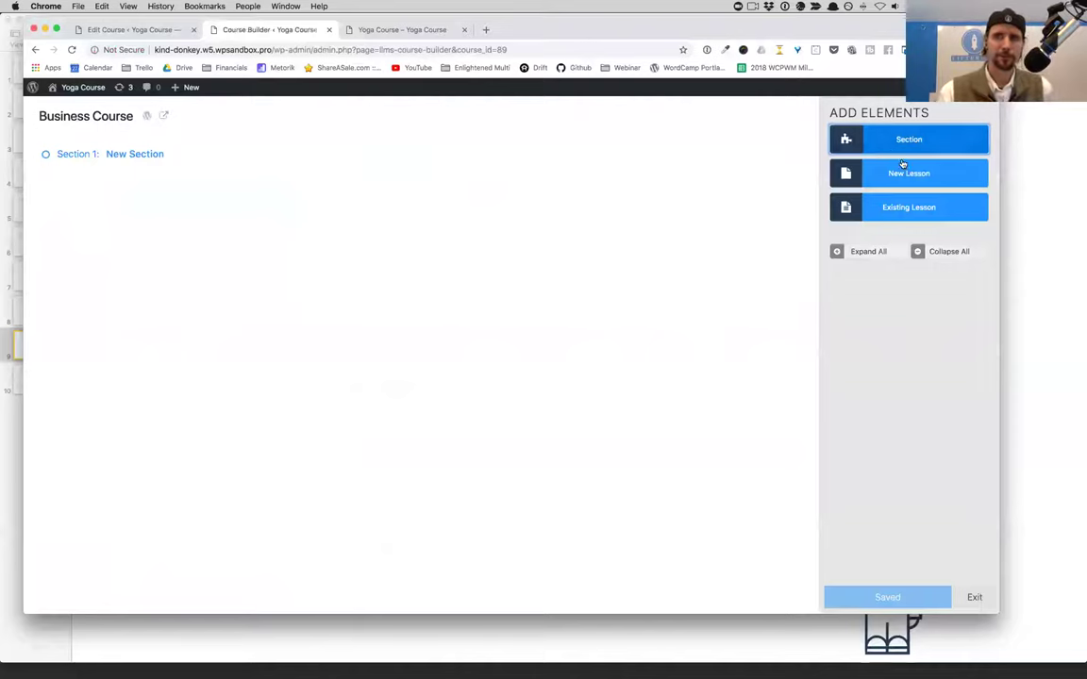
click(904, 175)
click(903, 174)
click(903, 175)
click(903, 175)
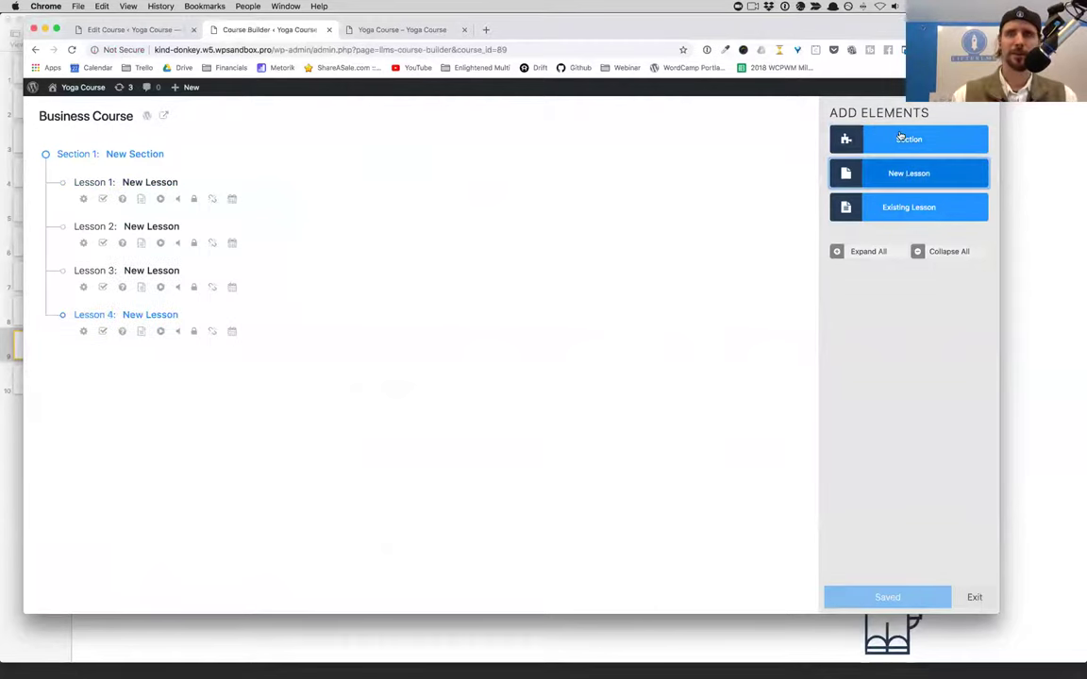
- Add a second section with two new lessons to the Business Course
click(908, 140)
click(908, 174)
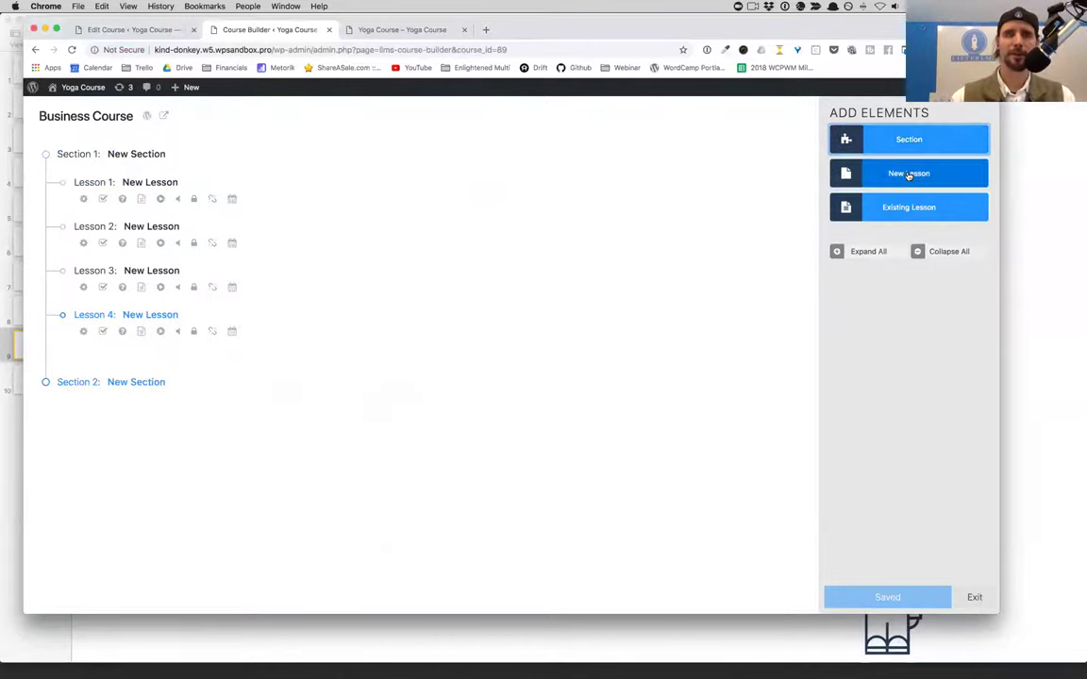
click(908, 174)
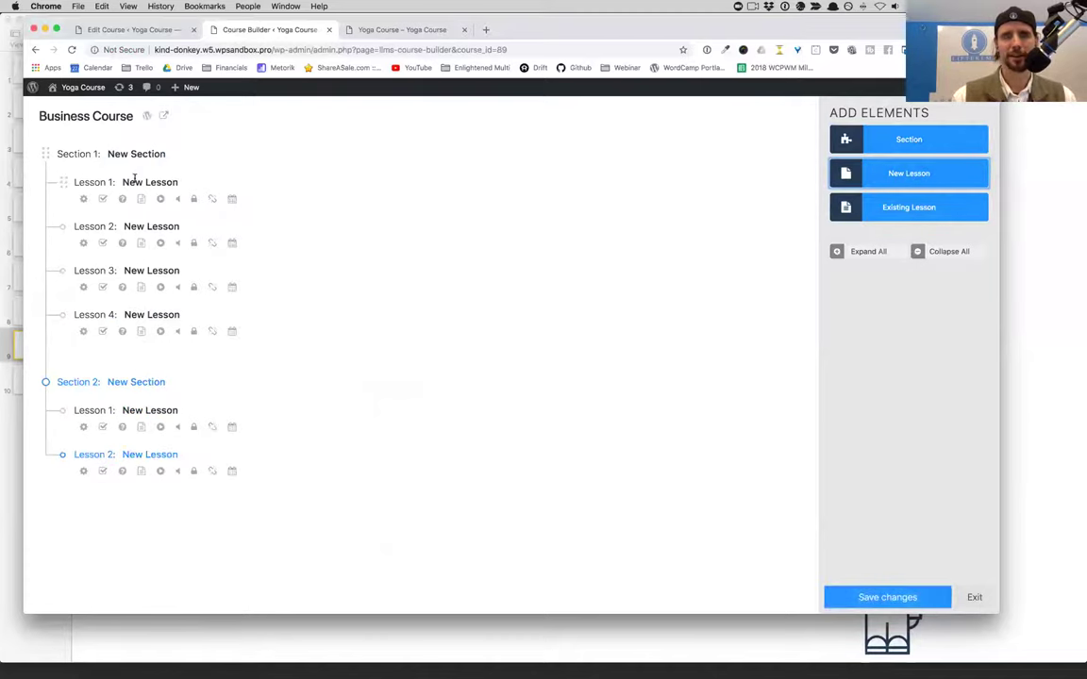
- Rename the first section of the Business Course as Introduction
click(112, 154)
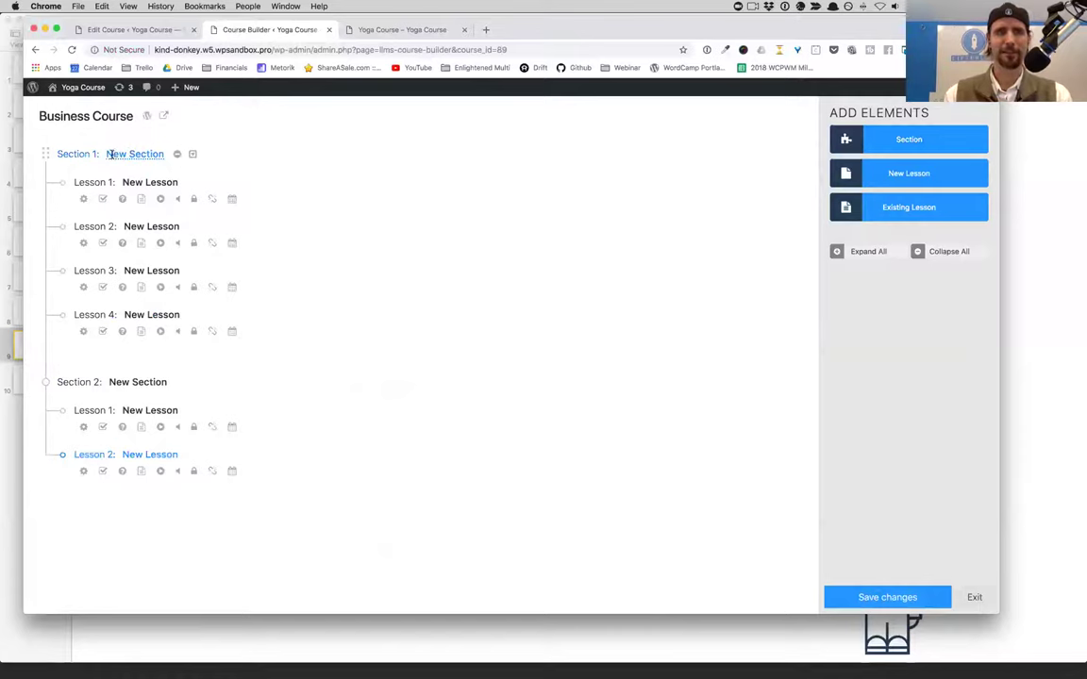
click(109, 153)
key(super+a)
key(BackSpace)
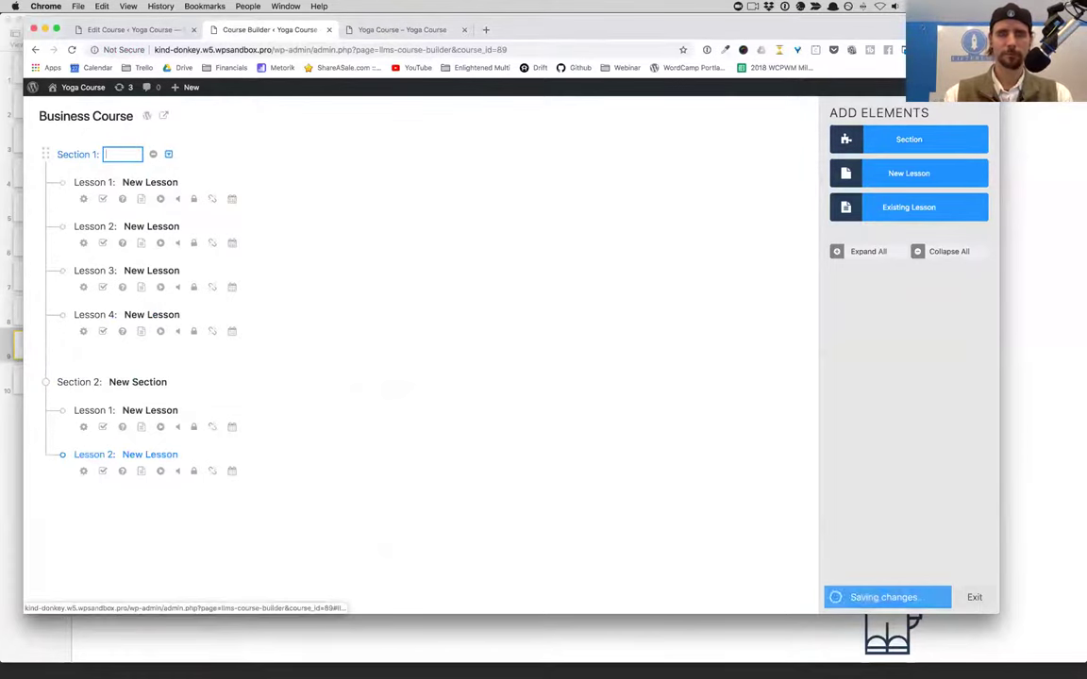
text(Introduc)
key(Return)
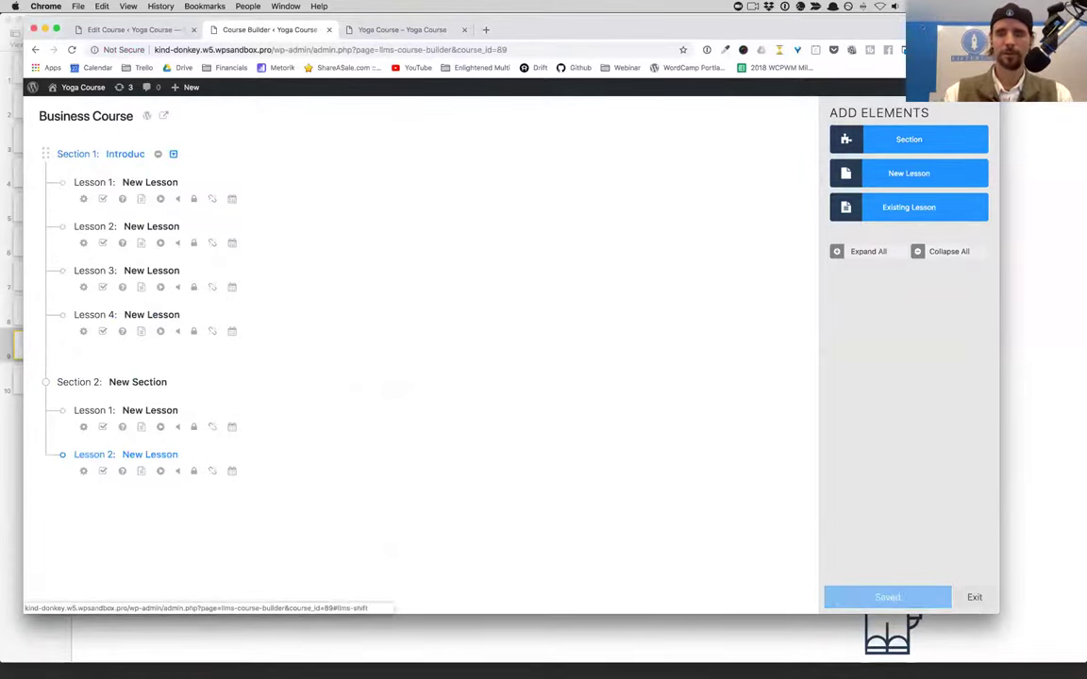
click(143, 156)
text(tion)
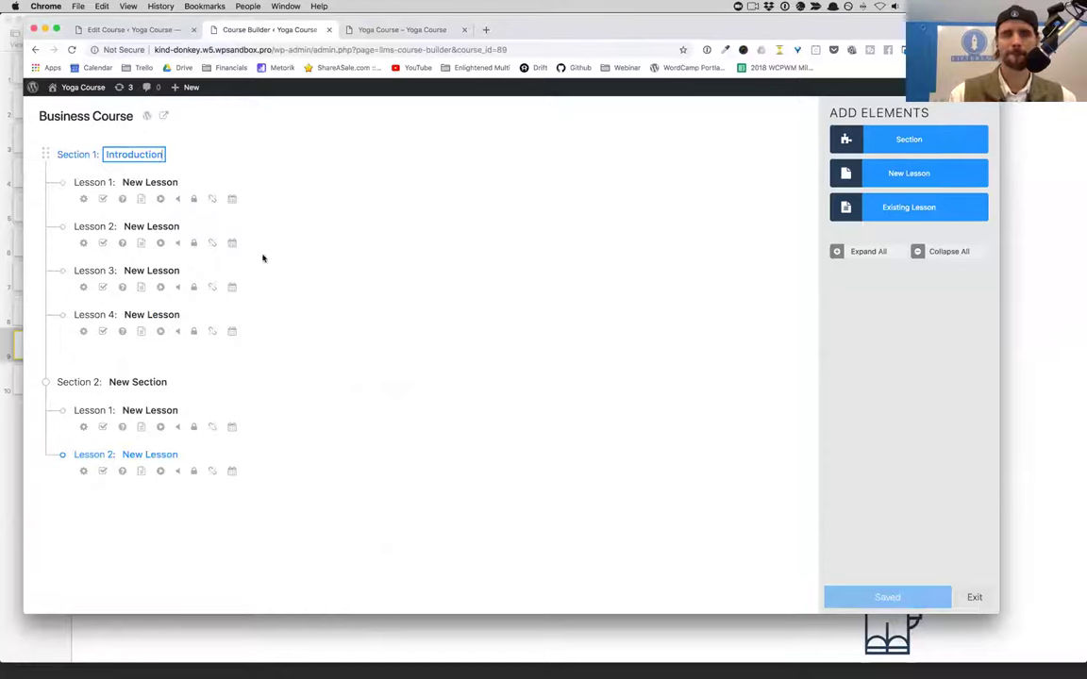
click(139, 192)
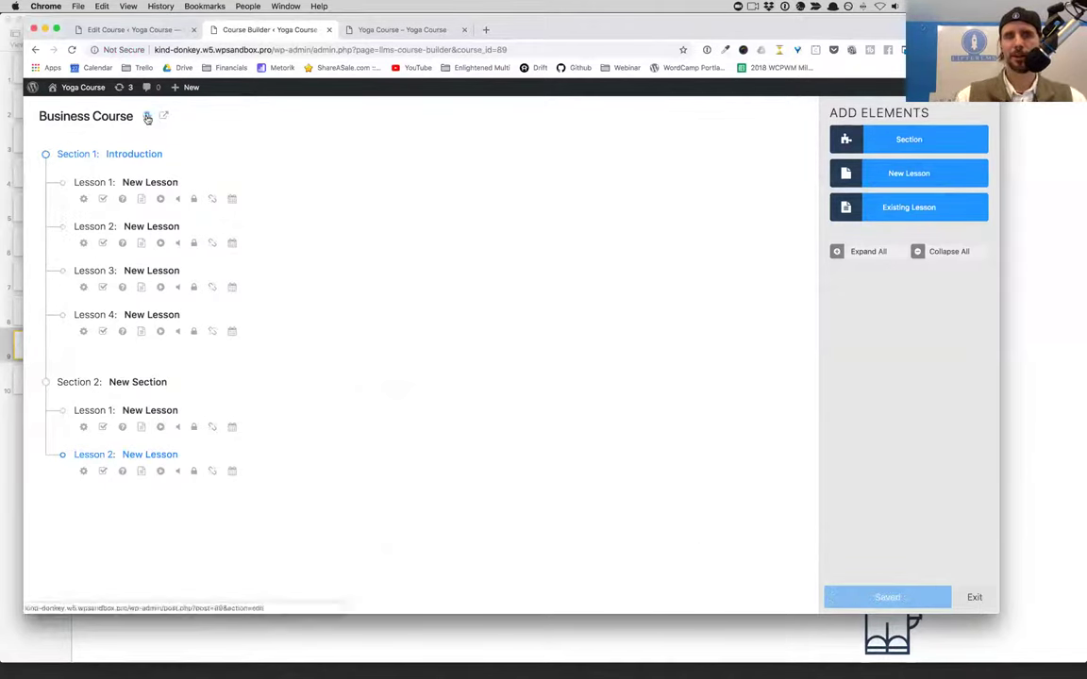
- Return to the Business Course in the WordPress editor and look over its pricing table and lesson outline
click(147, 116)
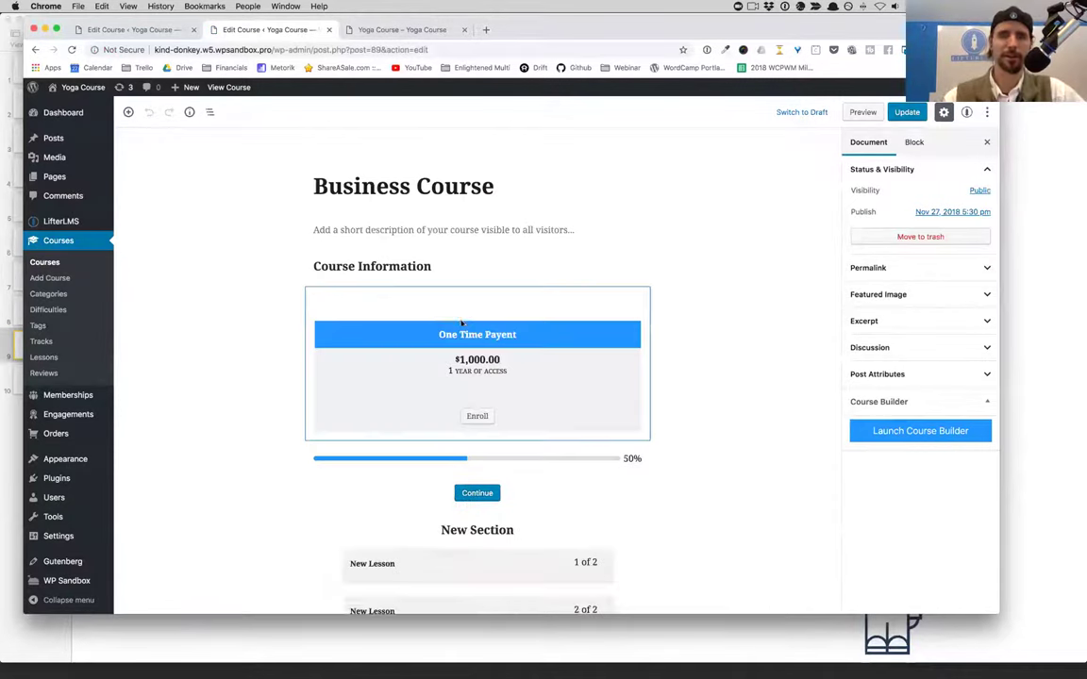
scroll(461, 323, down, 4)
scroll(462, 324, up, 3)
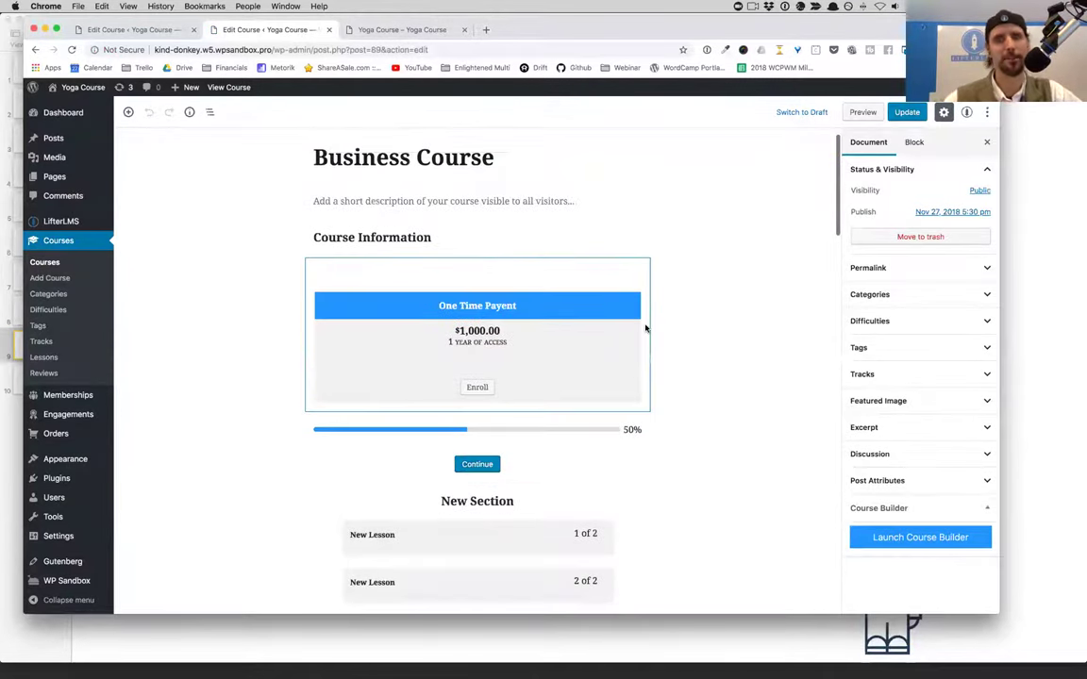
scroll(646, 327, up, 2)
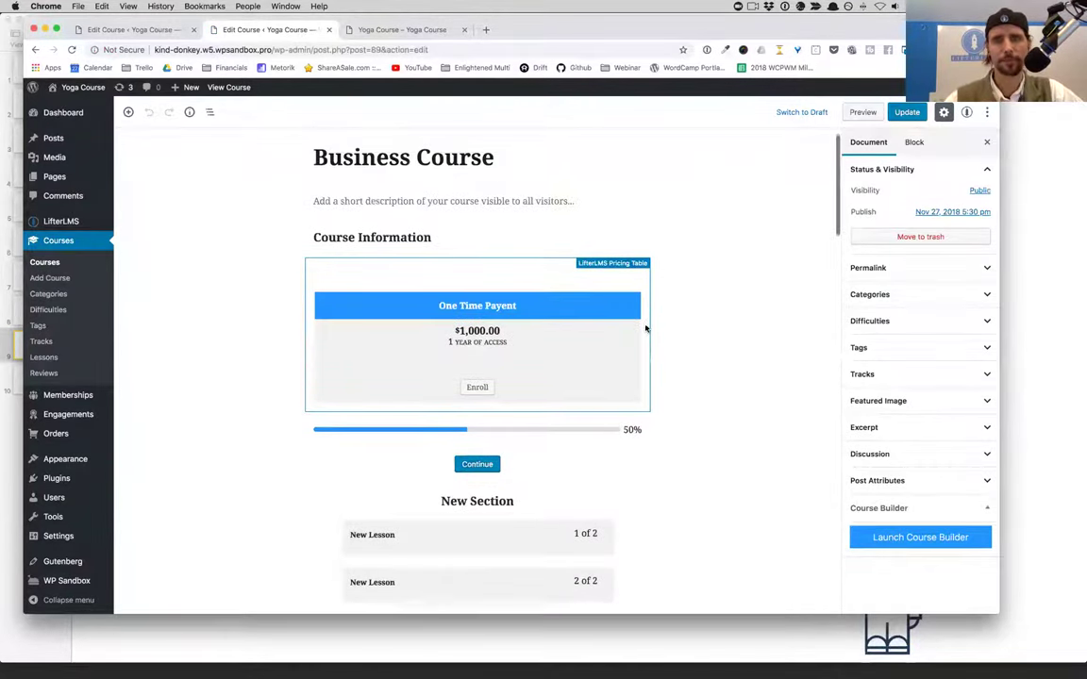